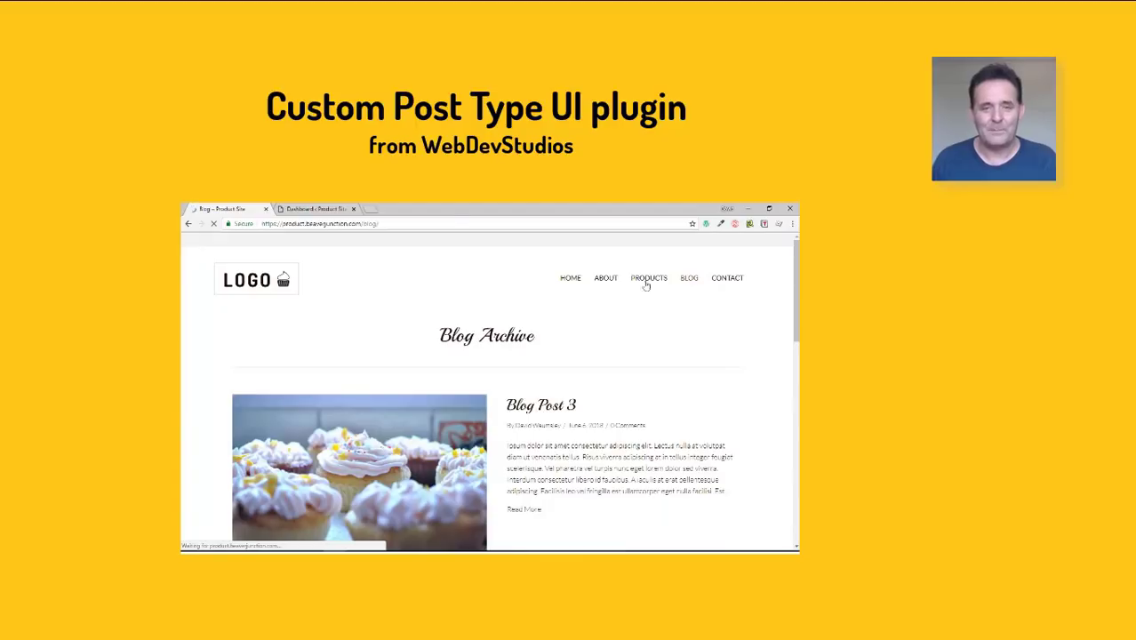
left_click(302, 210)
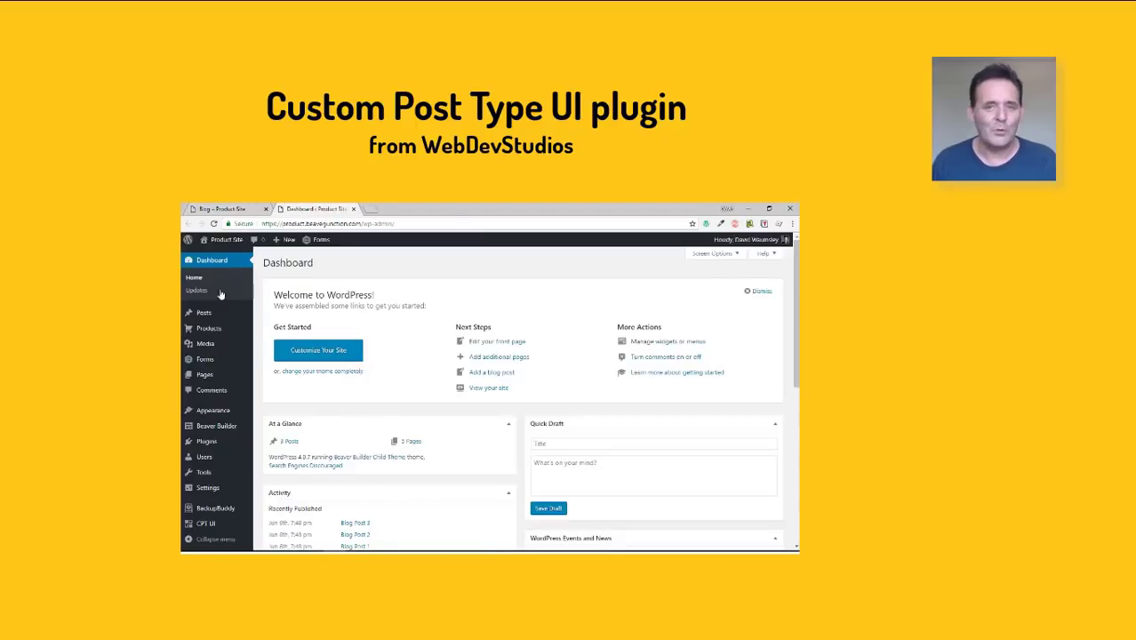
mouse_move(212, 316)
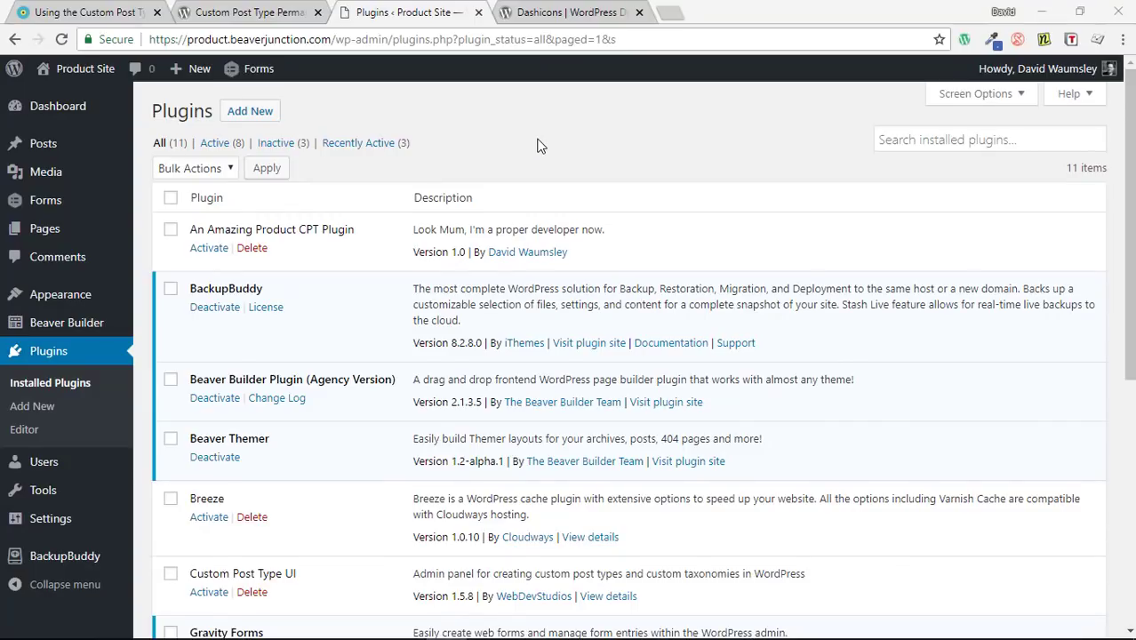
Activate the Custom Post Type UI plugin and open its page for adding and editing post types
scroll(604, 203, "down", 1)
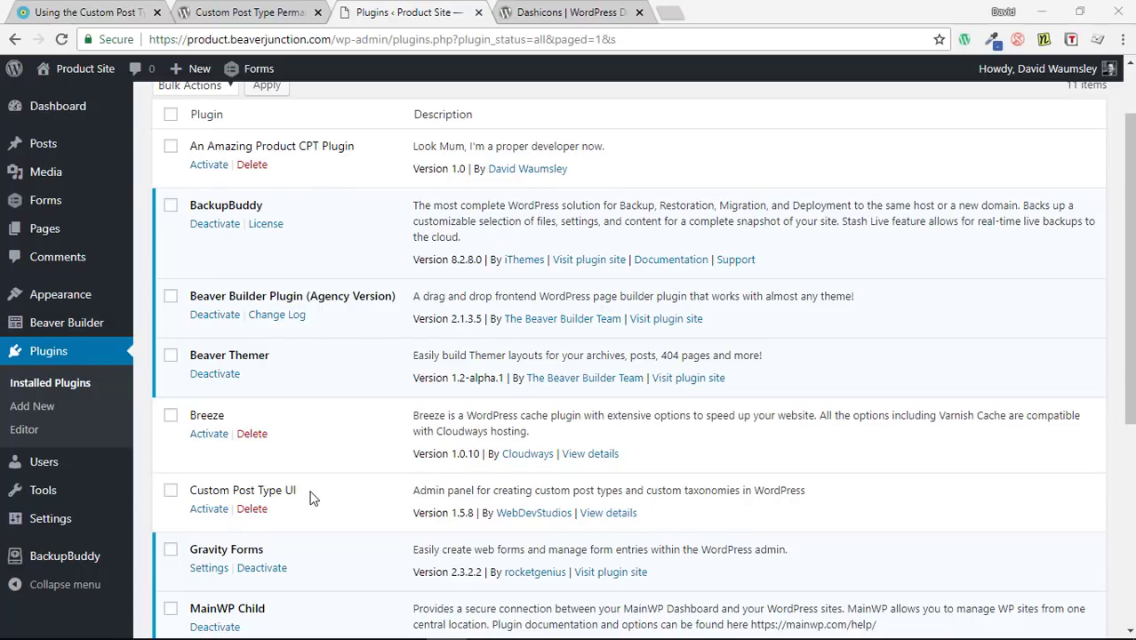
left_click(208, 509)
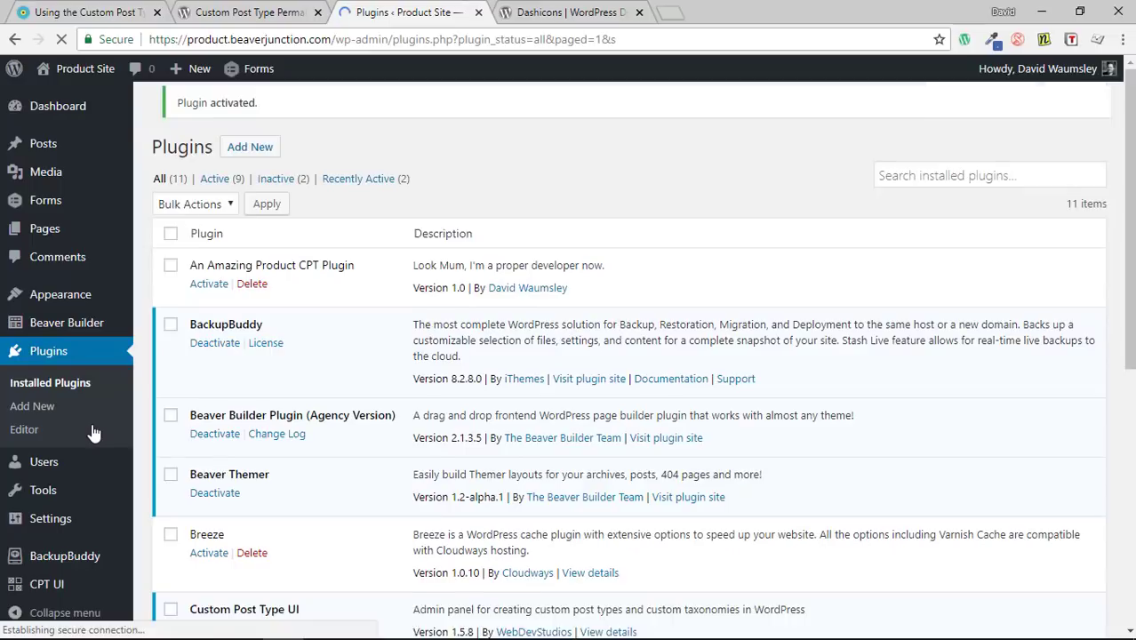
mouse_move(55, 586)
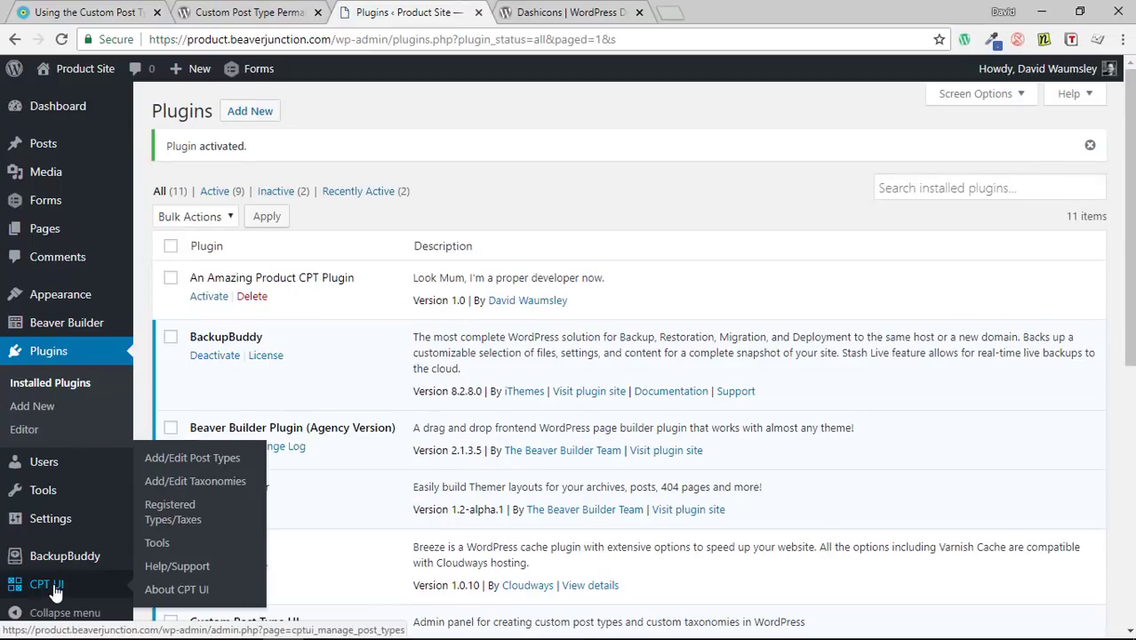
left_click(204, 467)
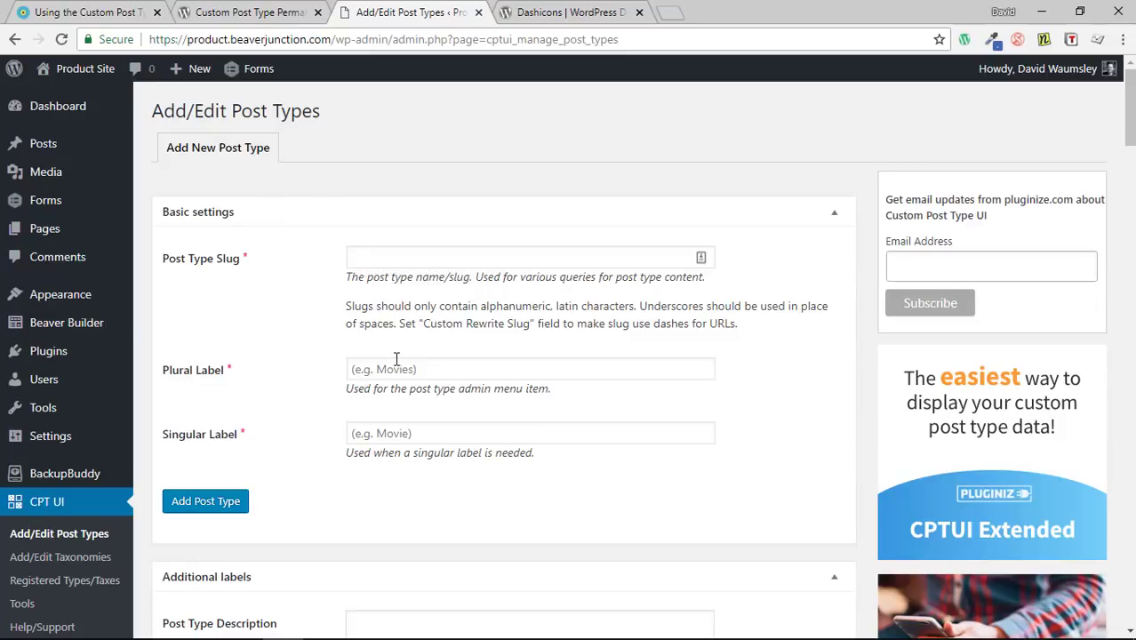
Add a post type with the slug product, plural label Products and singular label Product
mouse_move(1129, 105)
left_mouse_down()
mouse_move(1129, 498)
mouse_move(1126, 89)
left_mouse_up()
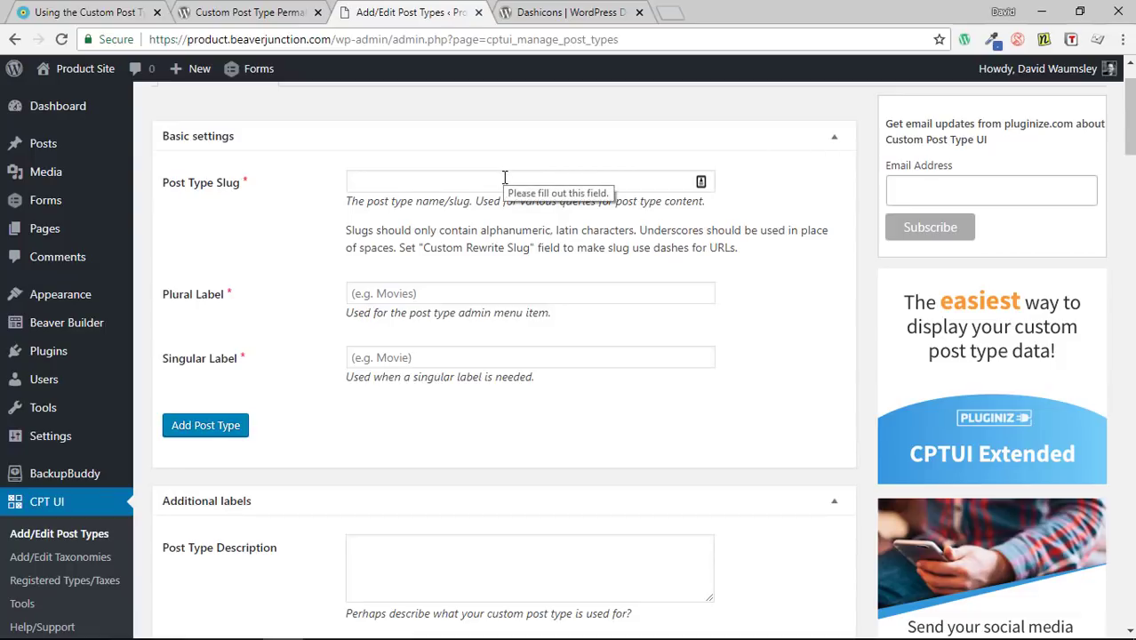
left_click(416, 183)
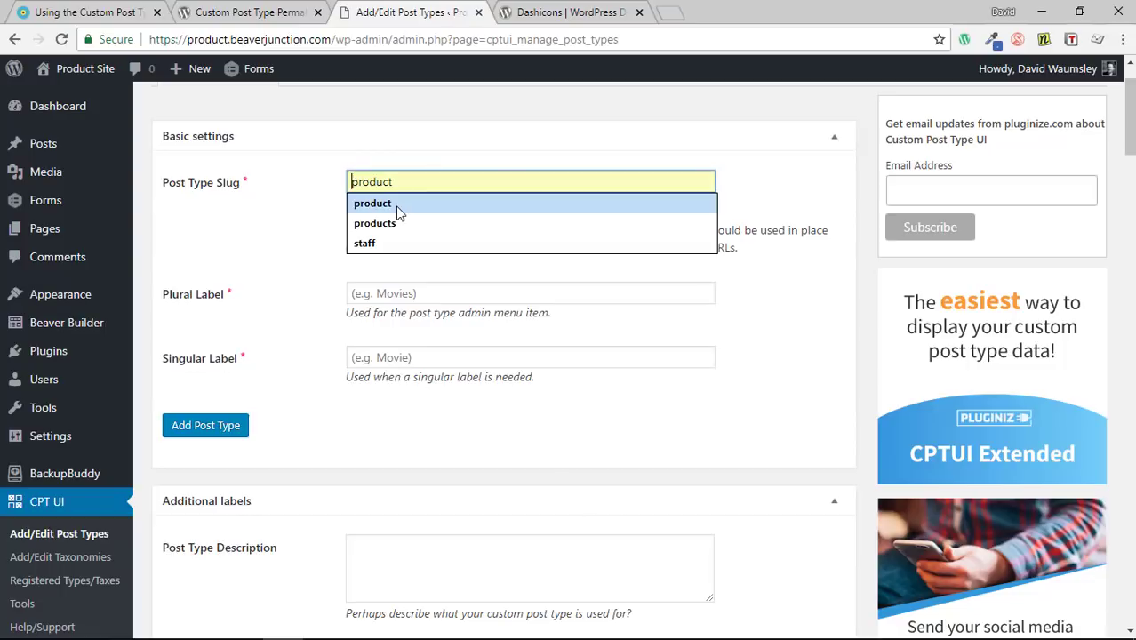
left_click(397, 210)
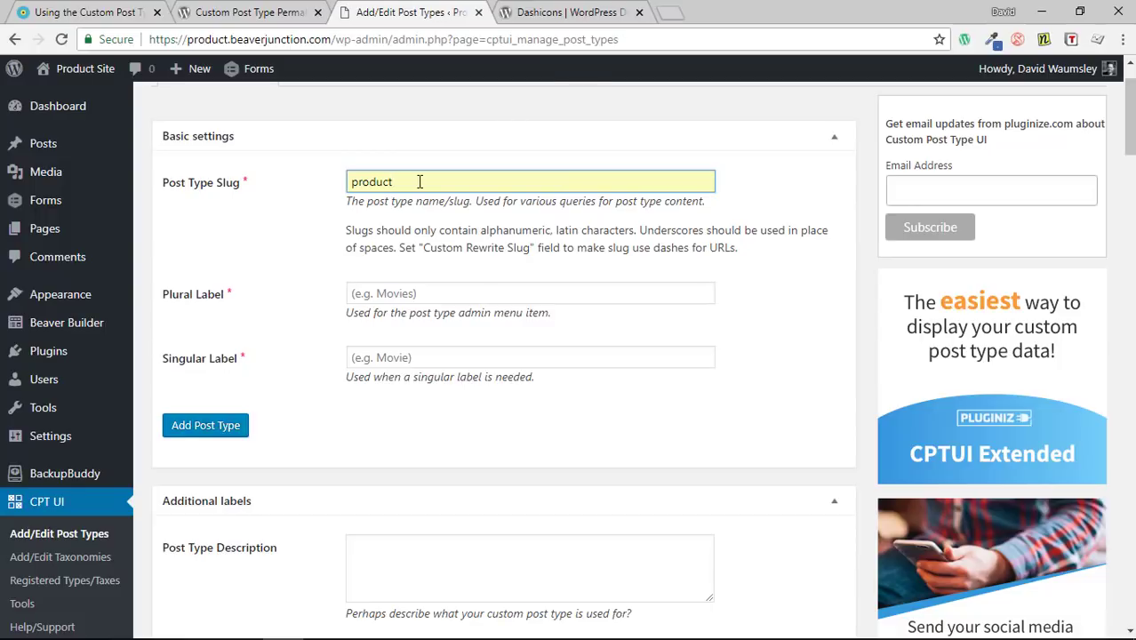
left_click(382, 293)
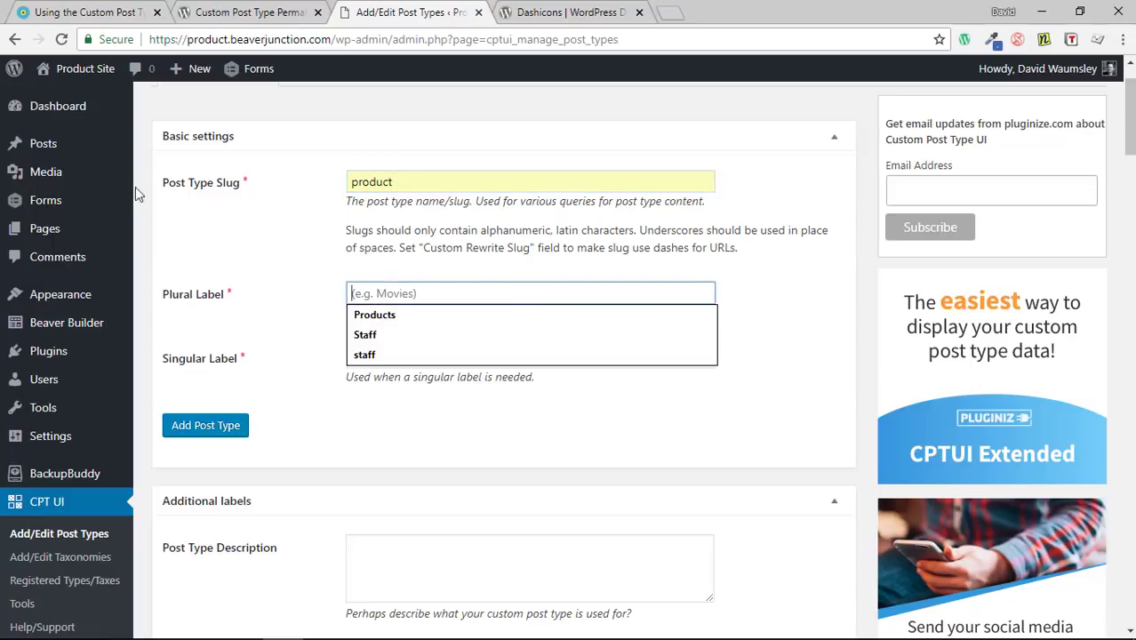
left_click(388, 316)
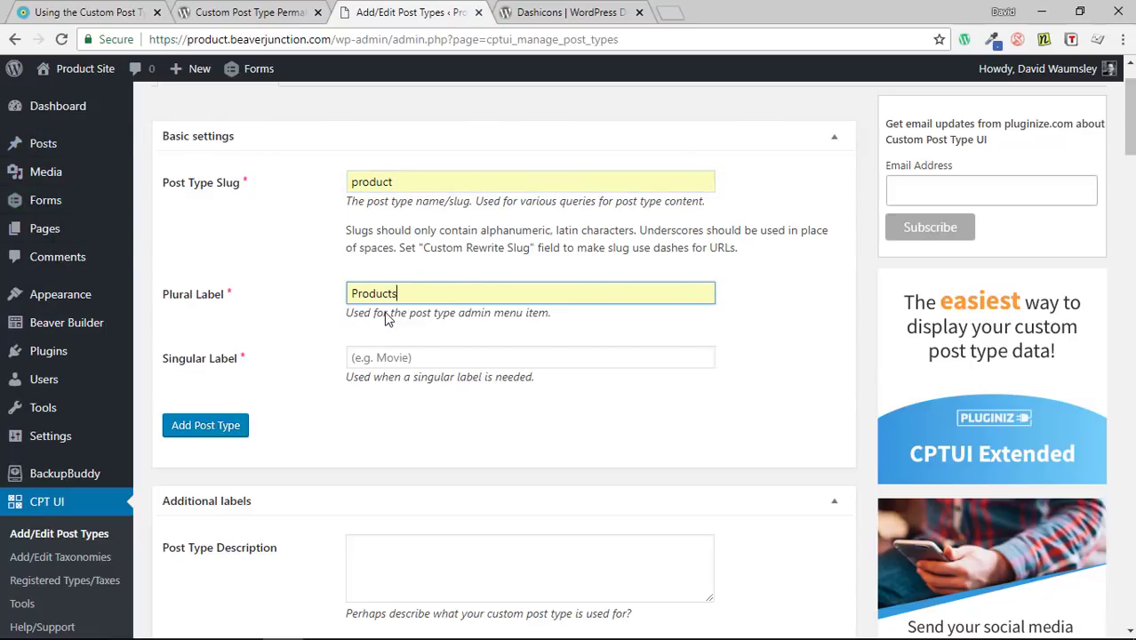
left_click(391, 358)
left_click(389, 388)
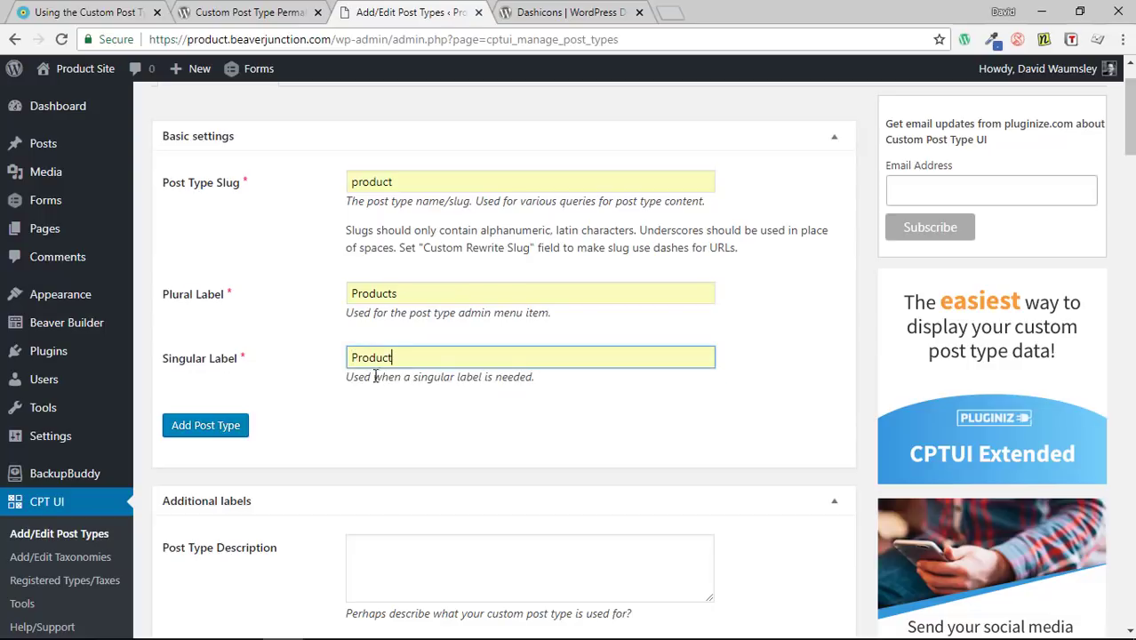
left_click(298, 346)
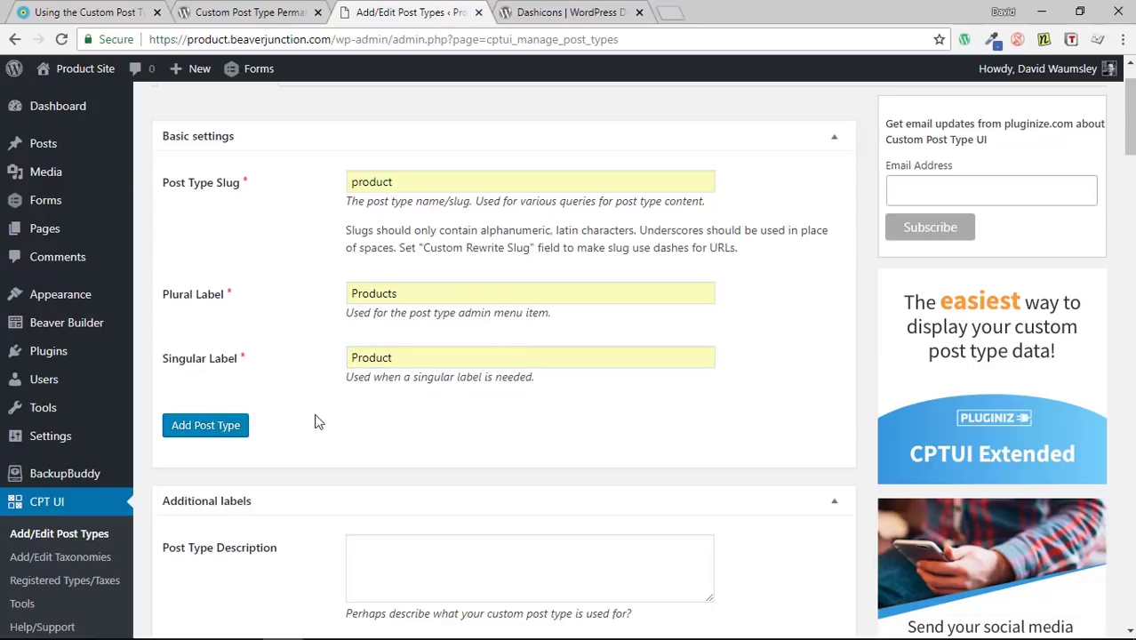
left_click(224, 427)
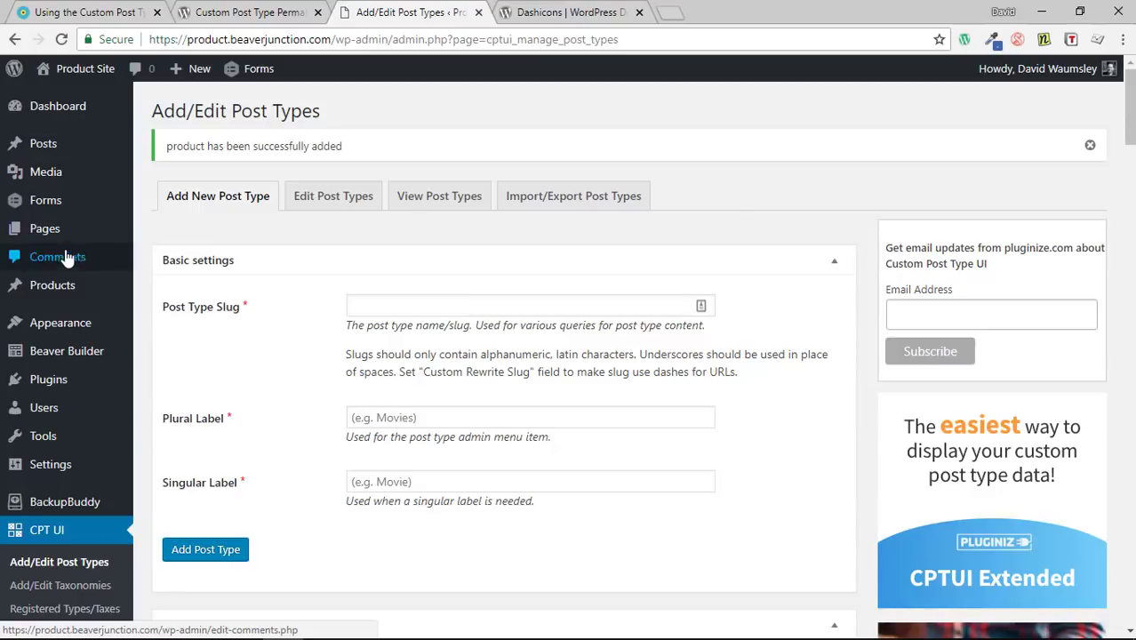
Open the list of all Products and start a new product entry
mouse_move(51, 288)
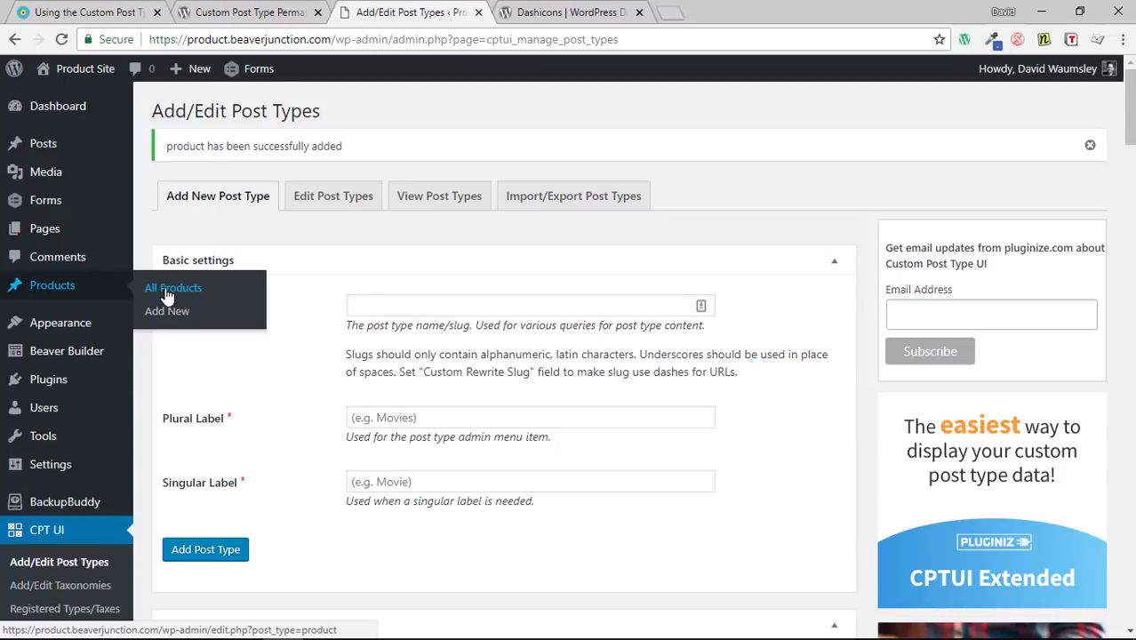
left_click(169, 293)
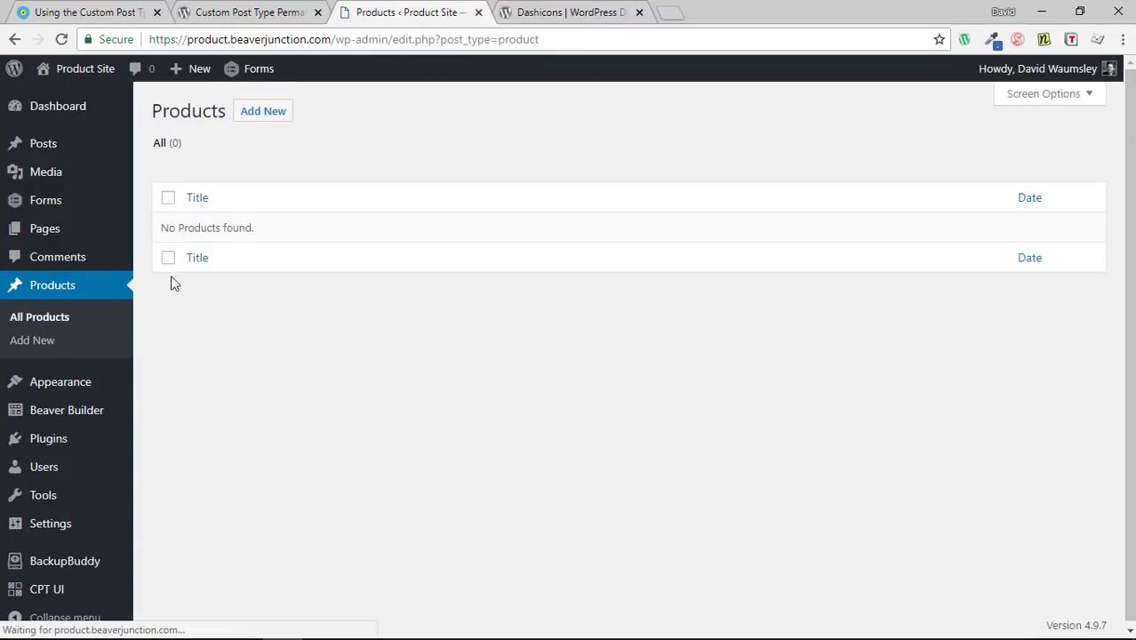
left_click(260, 113)
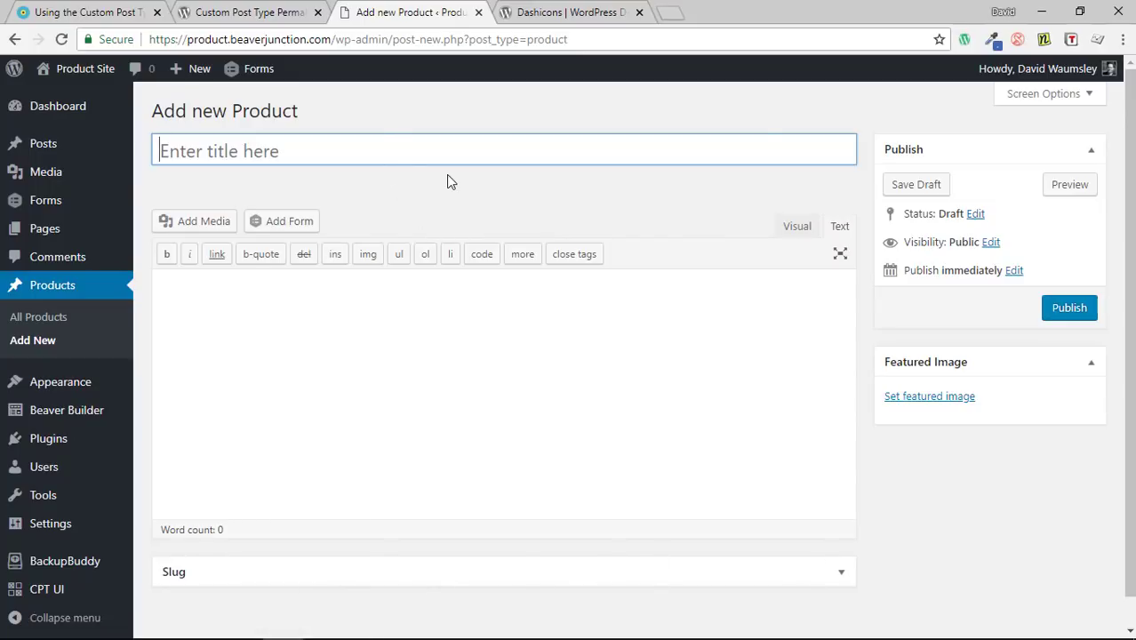
Inspect the new product editor's screen options and its Slug box, closing both again
left_click(1080, 95)
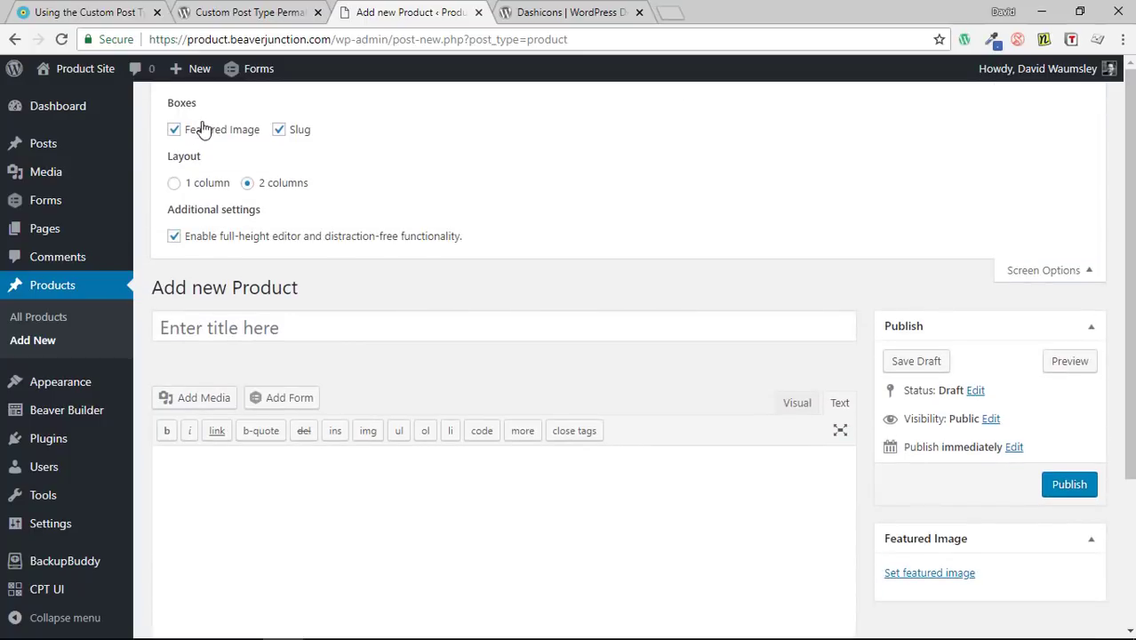
left_click(1044, 271)
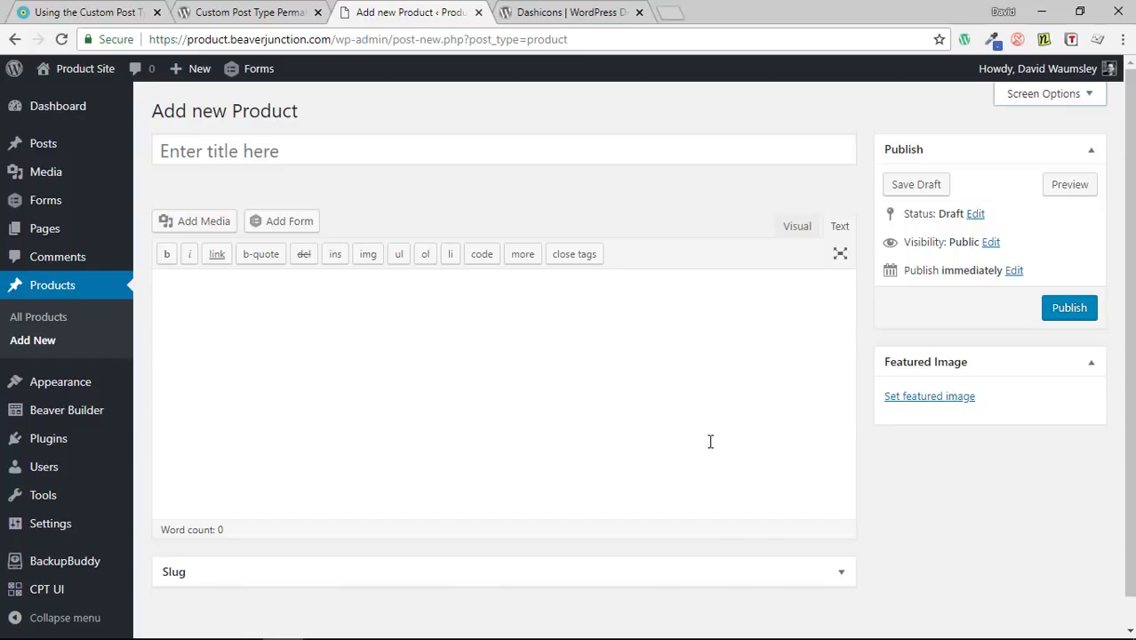
left_click(835, 583)
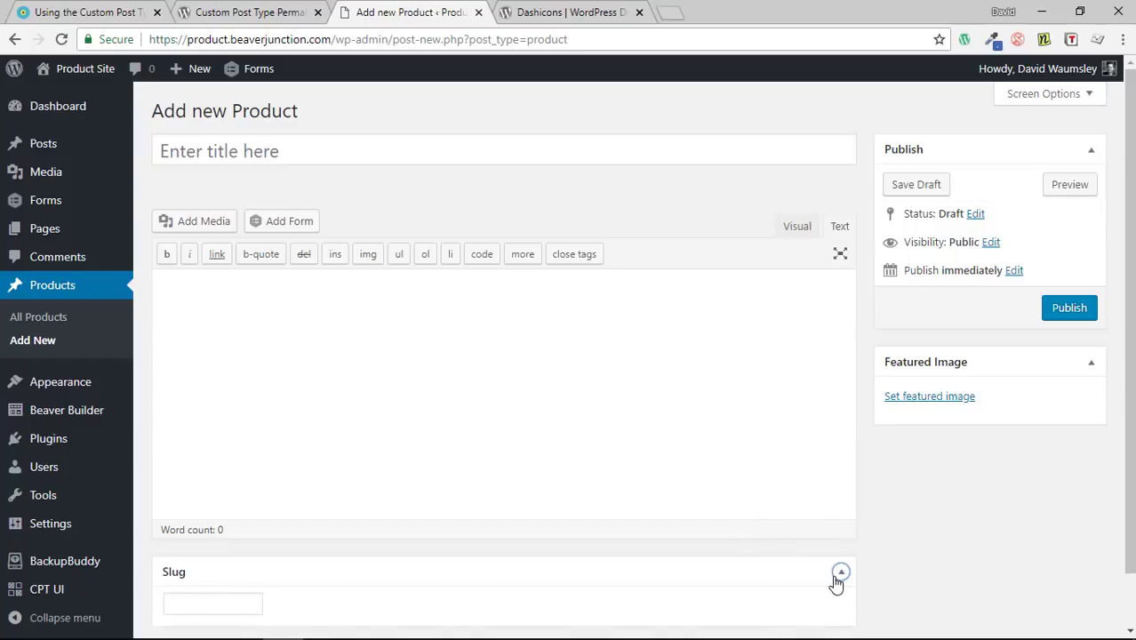
left_click(839, 576)
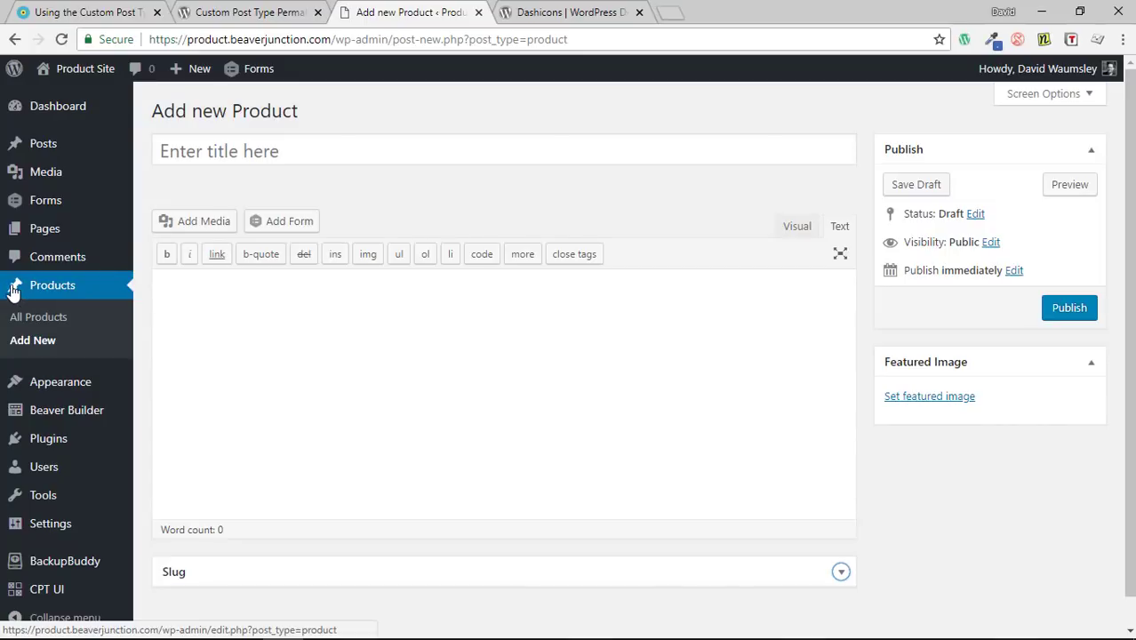
mouse_move(16, 151)
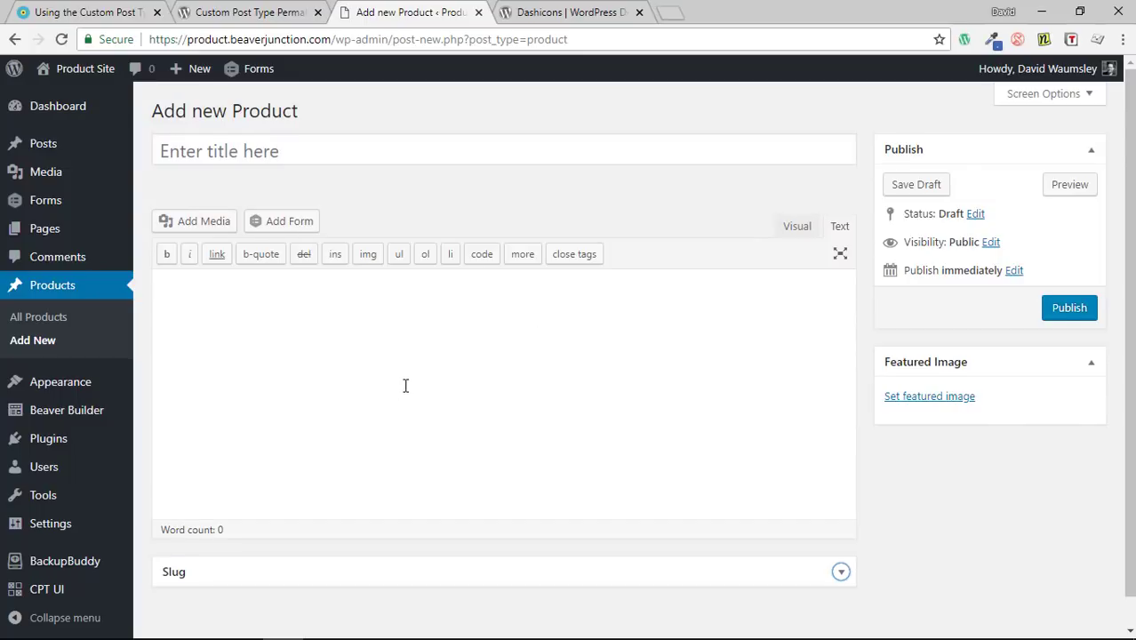
Change the existing Products post type's slug to products without migrating posts, and save the post type
scroll(368, 411, "down", 1)
mouse_move(80, 549)
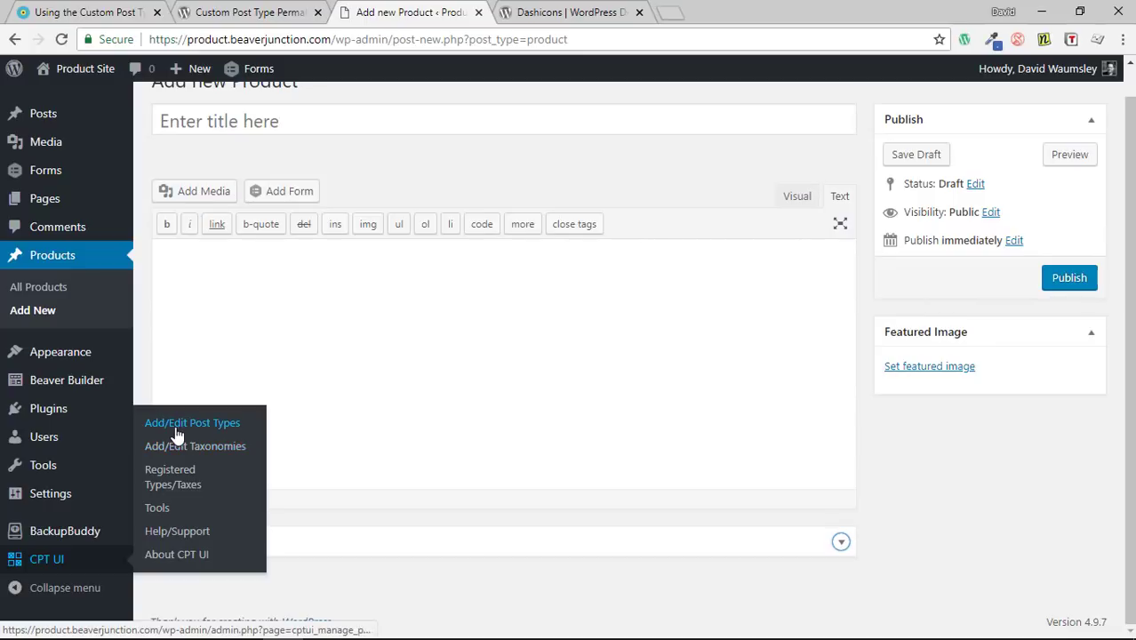
left_click(204, 433)
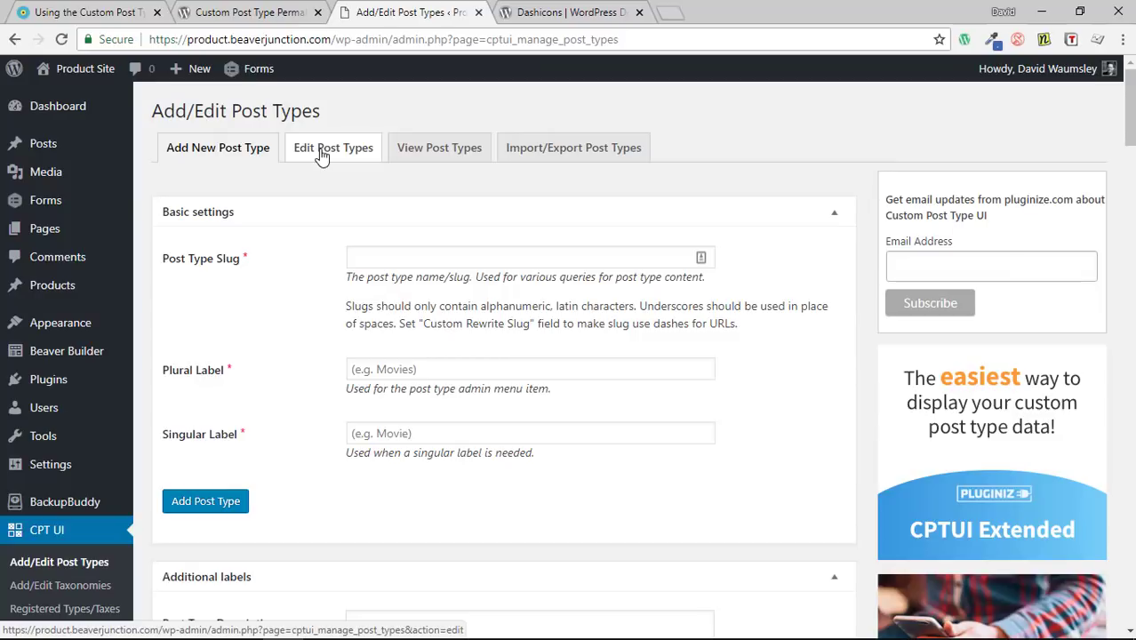
left_click(321, 153)
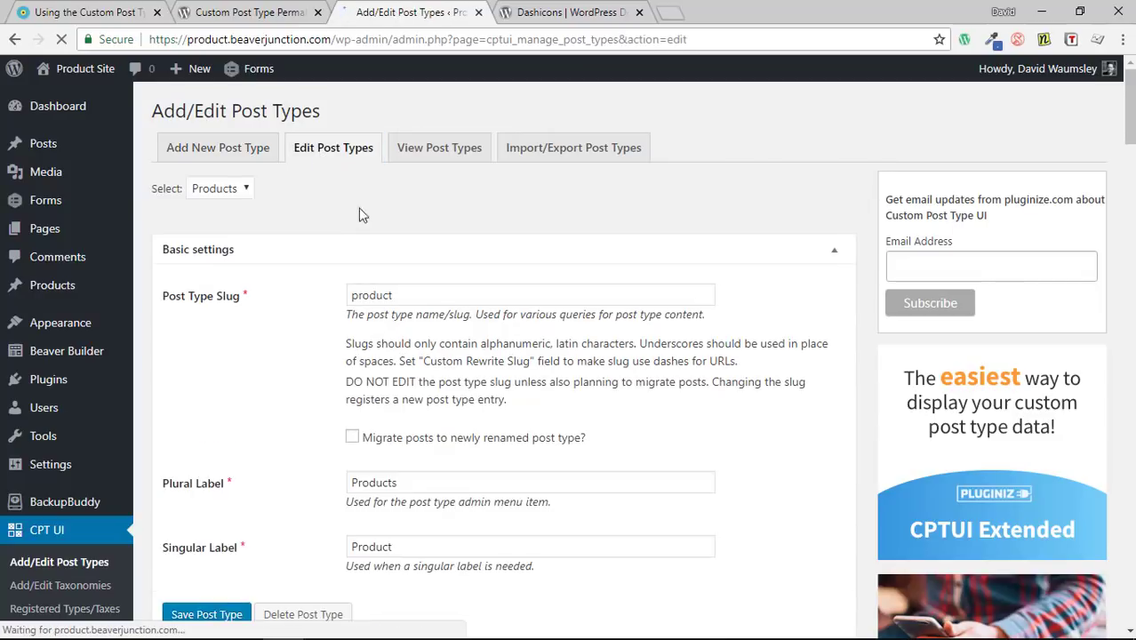
left_click(400, 295)
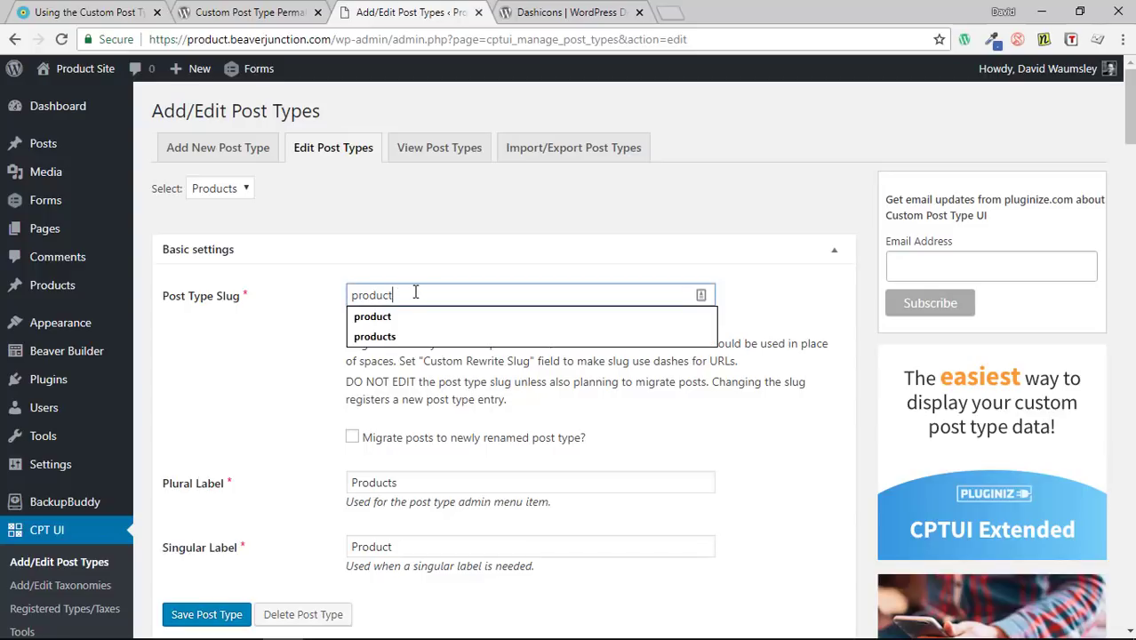
type("s")
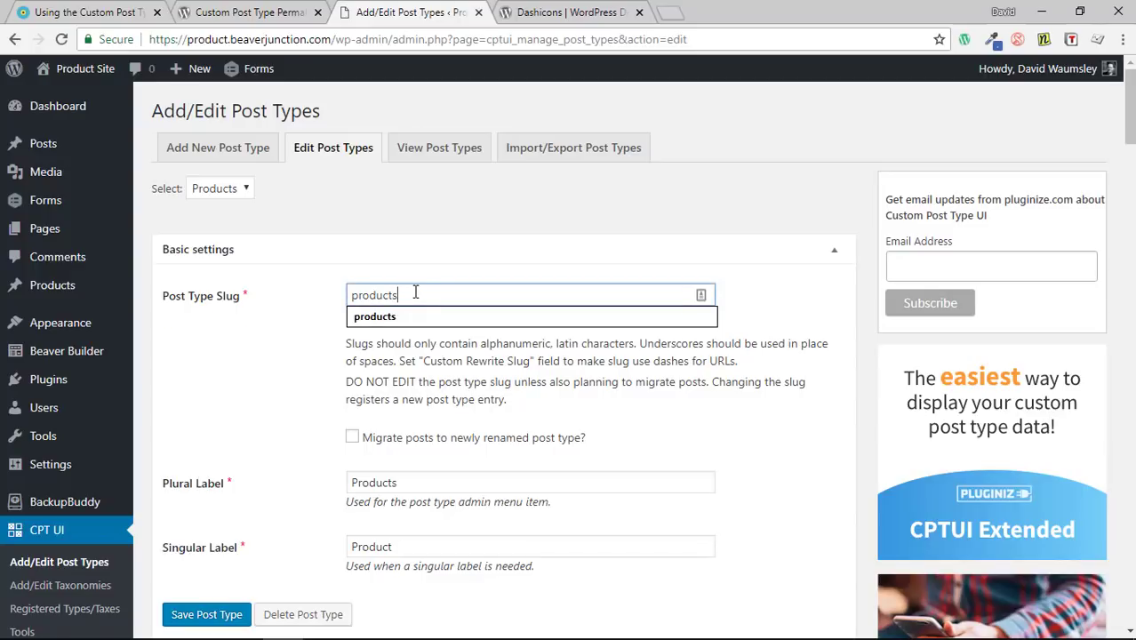
left_click(403, 259)
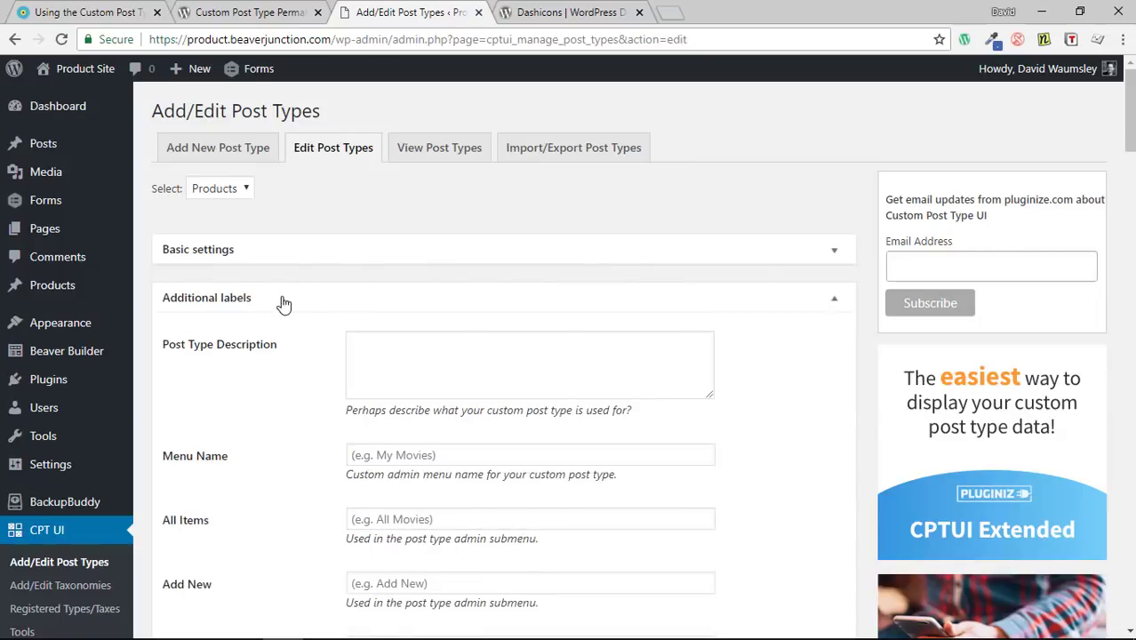
left_click(689, 261)
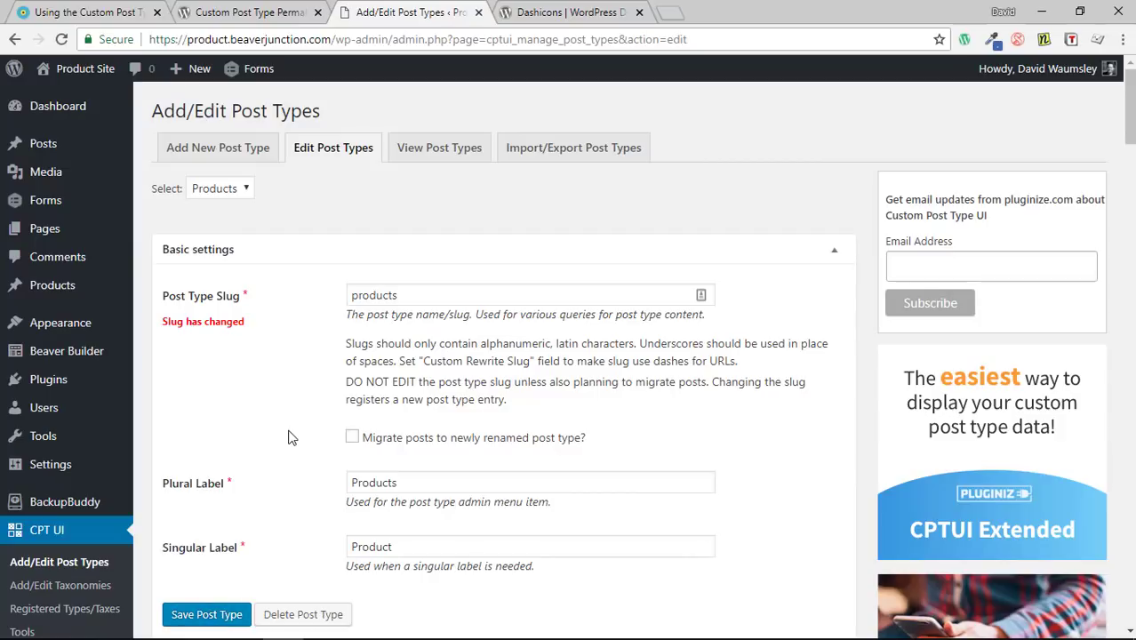
left_click(206, 614)
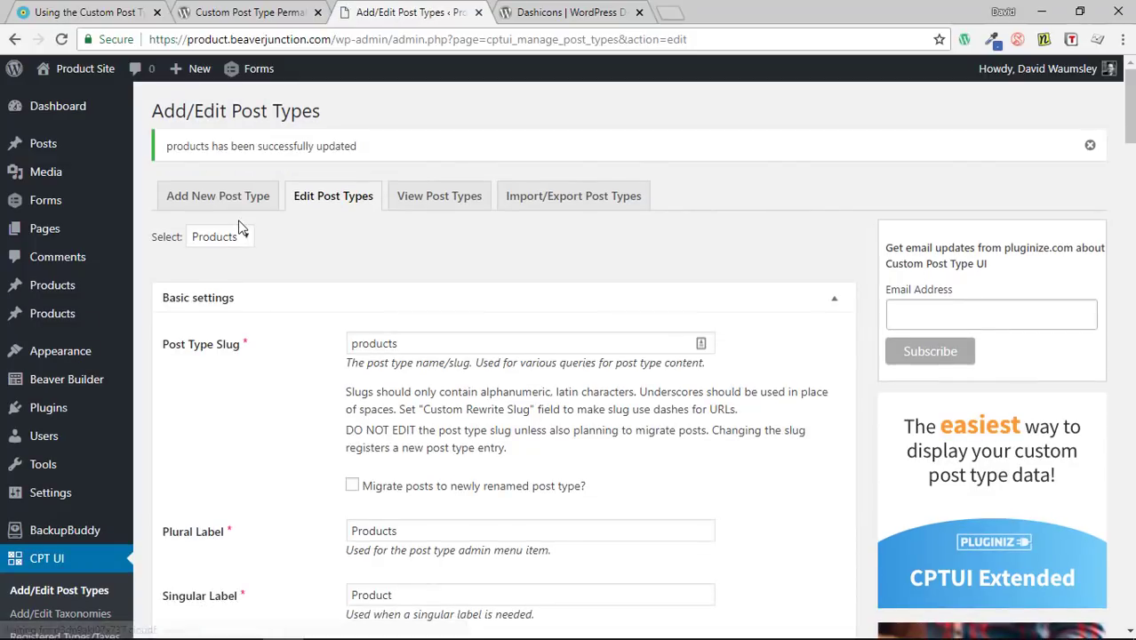
Load the Products post type with the slug product for editing and review its basic settings
left_click(244, 238)
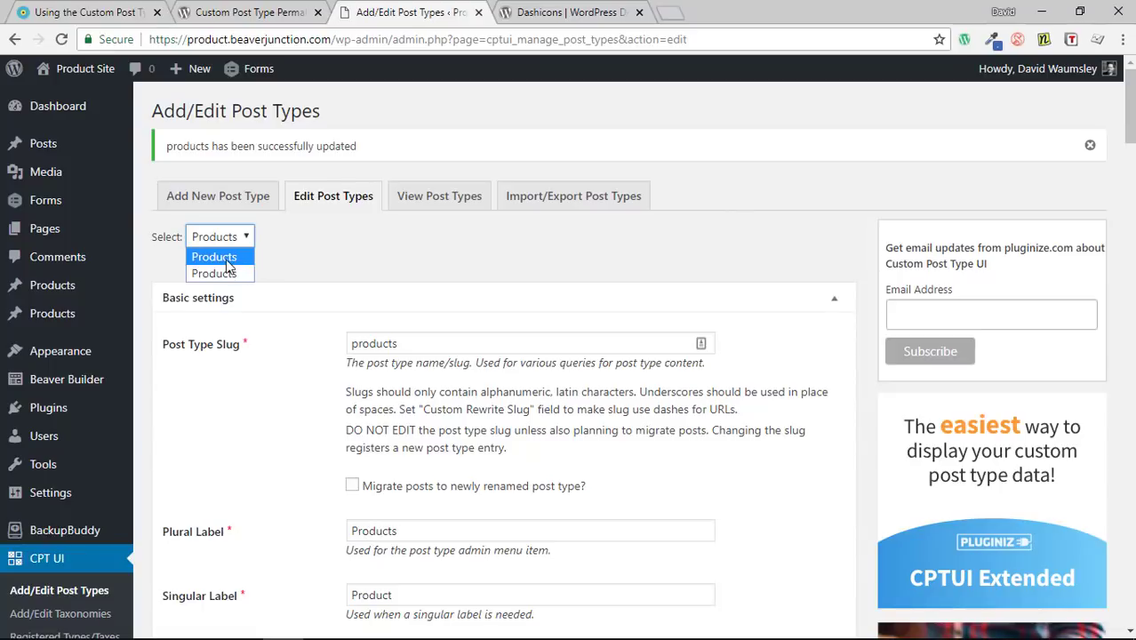
left_click(228, 262)
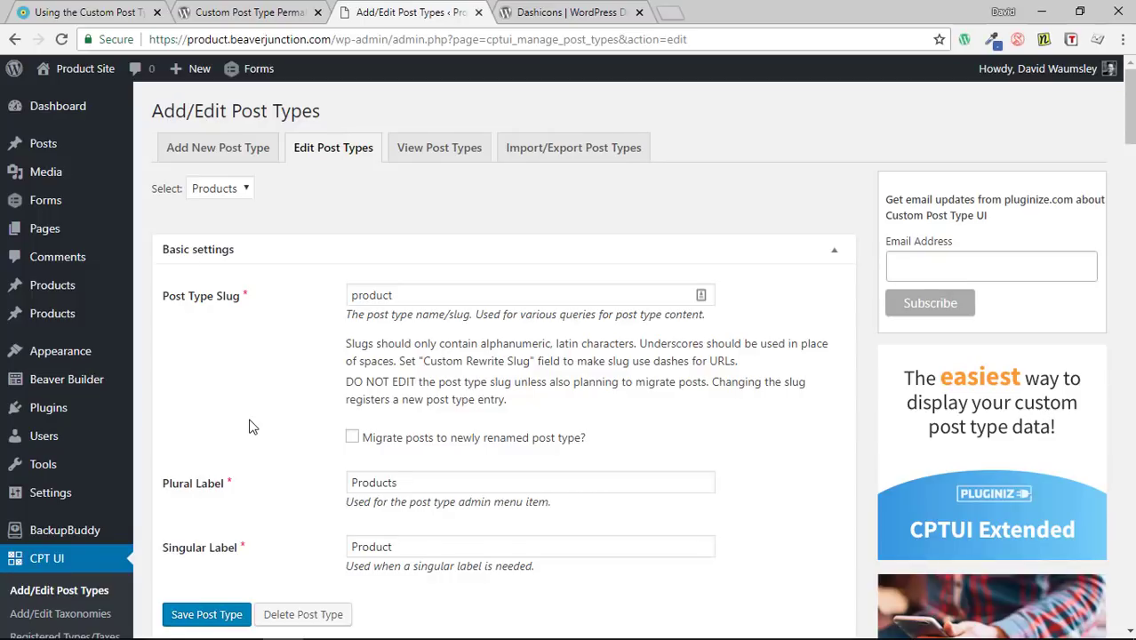
scroll(248, 426, "down", 1)
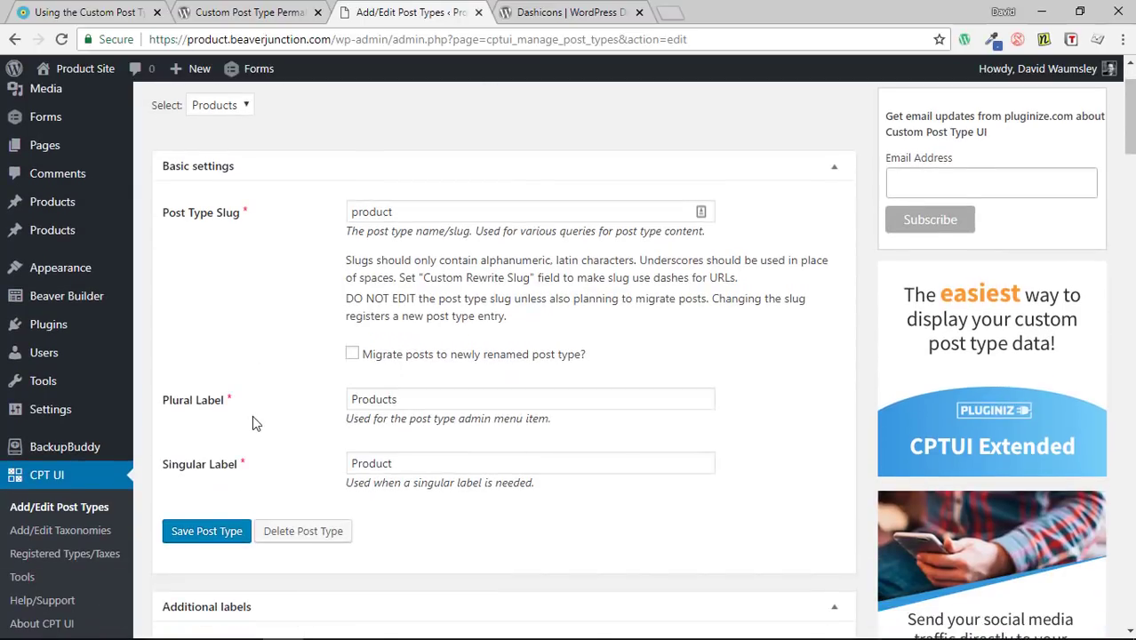
View the Custom Post Type UI export data and the generated PHP code for the registered post types
left_click(29, 584)
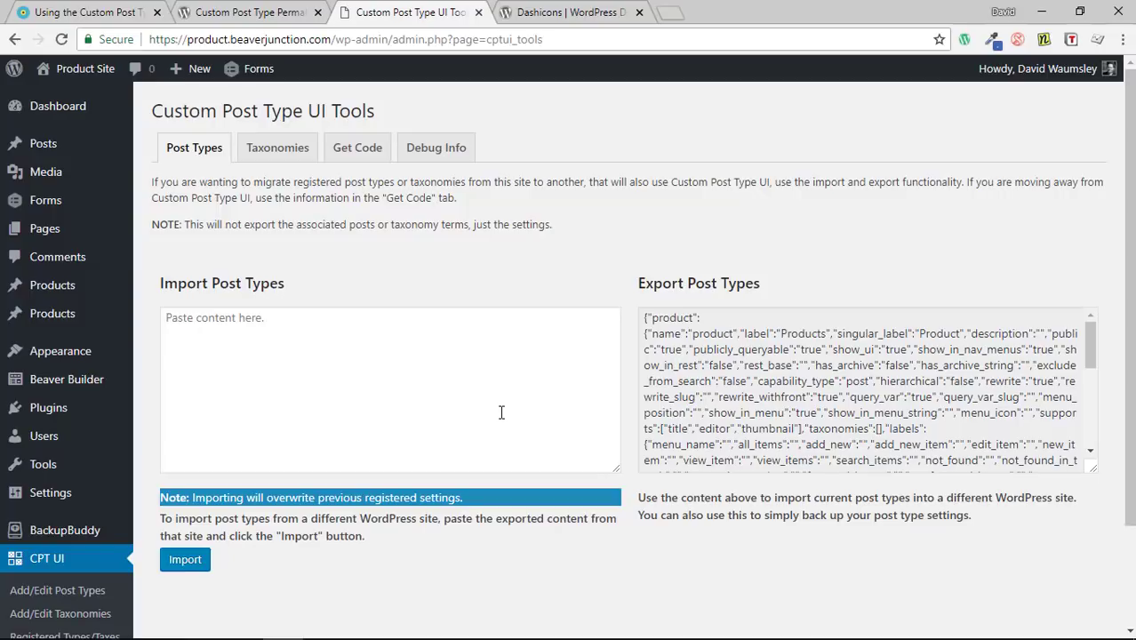
left_click(368, 155)
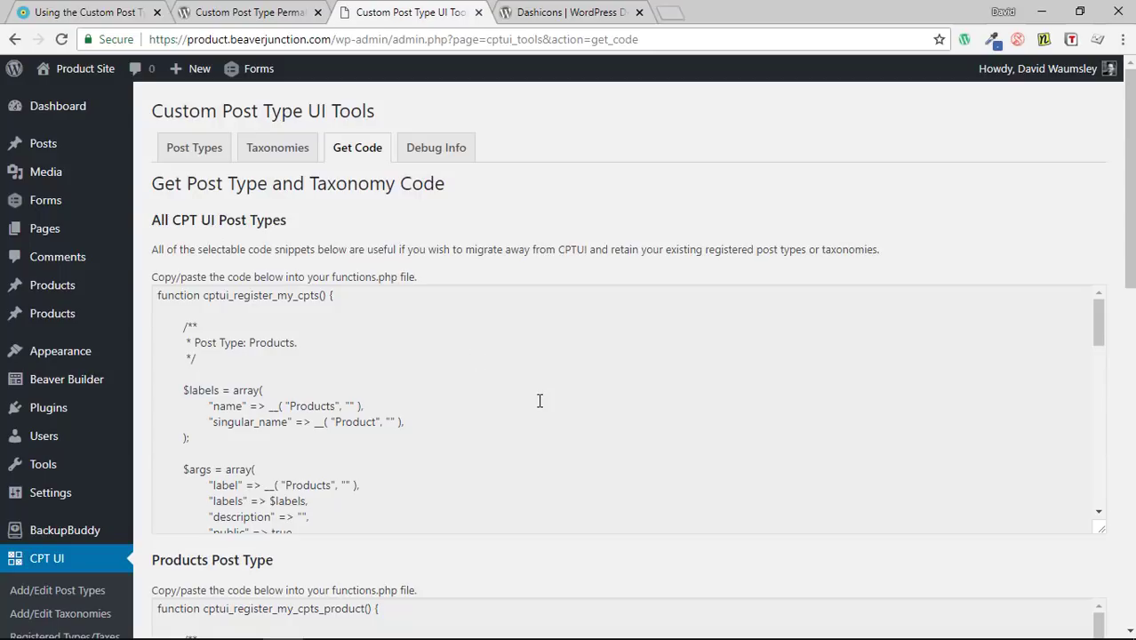
Clear all registered post types by importing {""} as the post type data, and open the import field for taxonomies
left_click(202, 154)
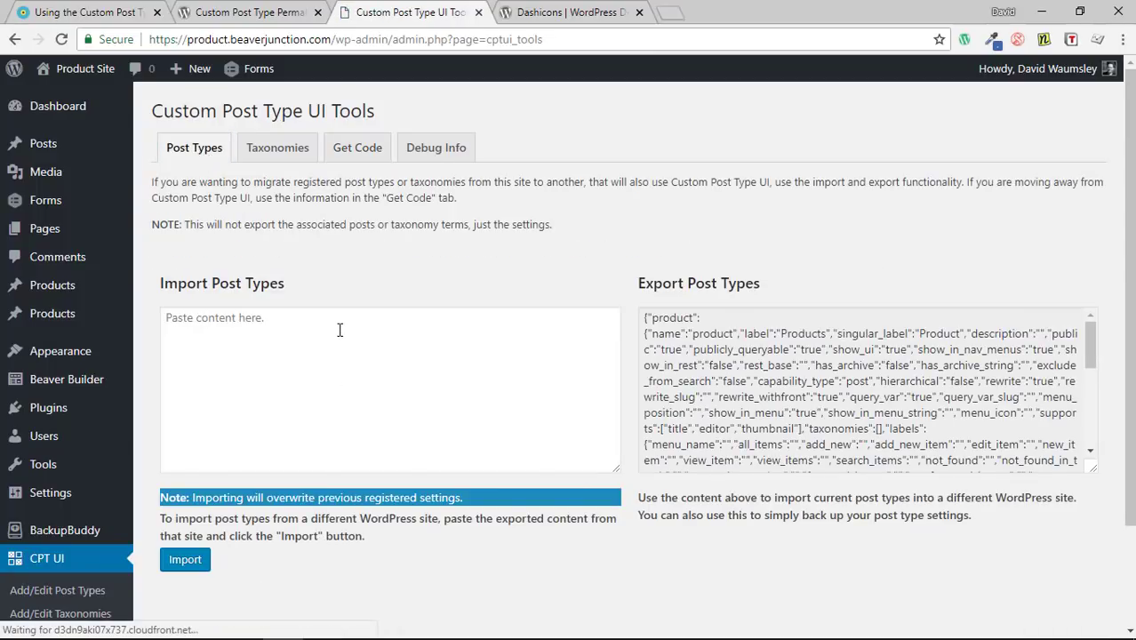
left_click(342, 331)
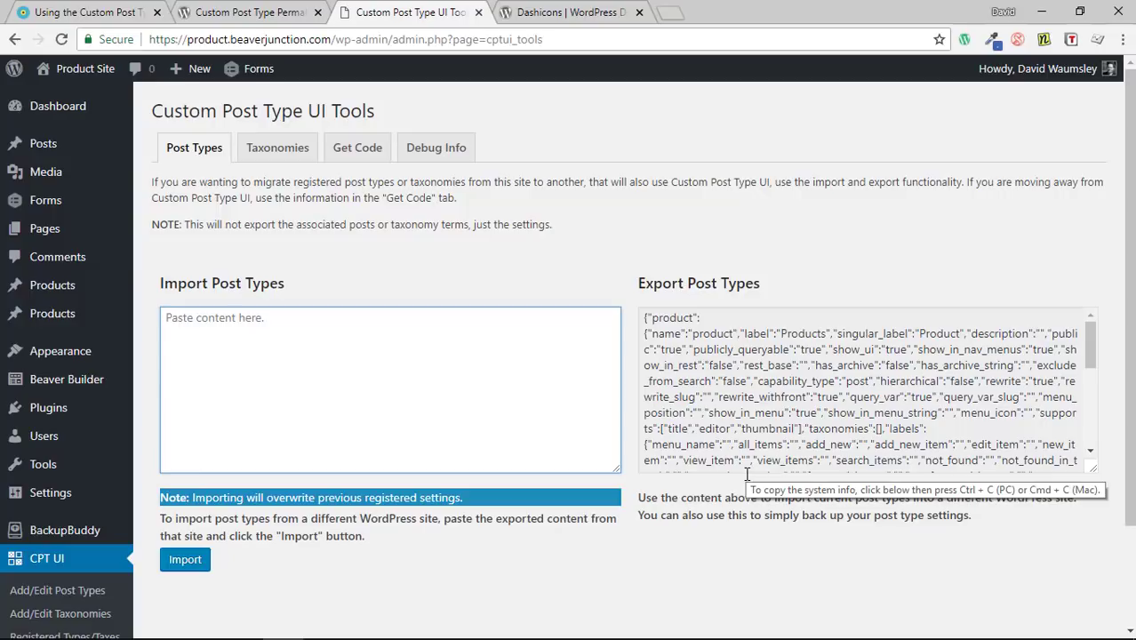
type("{}")
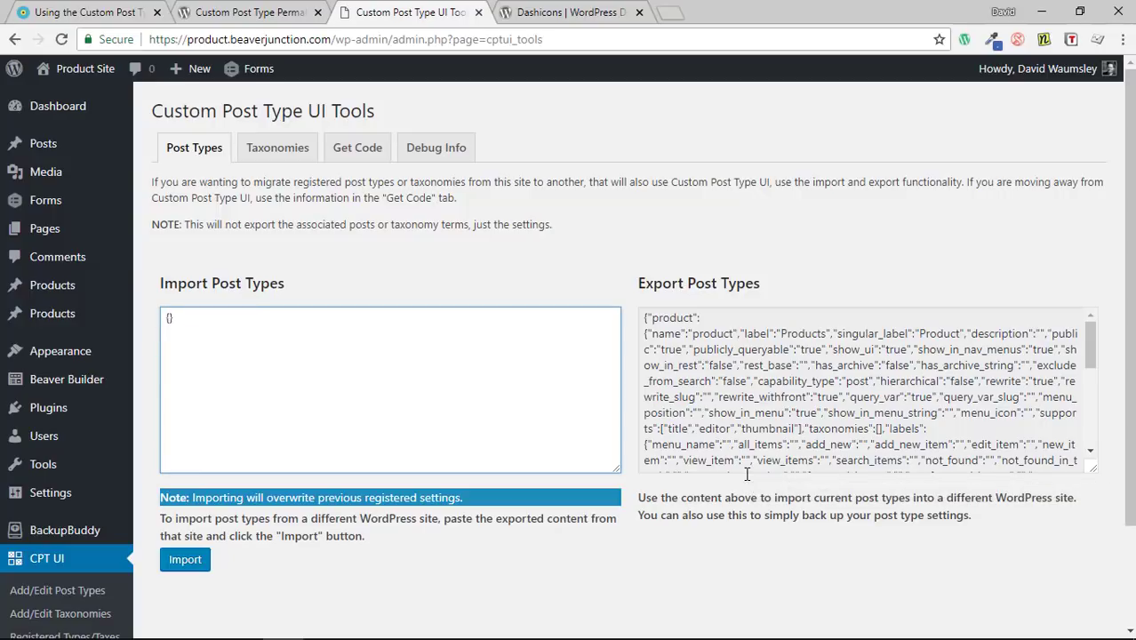
key("Left")
type("\"\"")
left_click(190, 560)
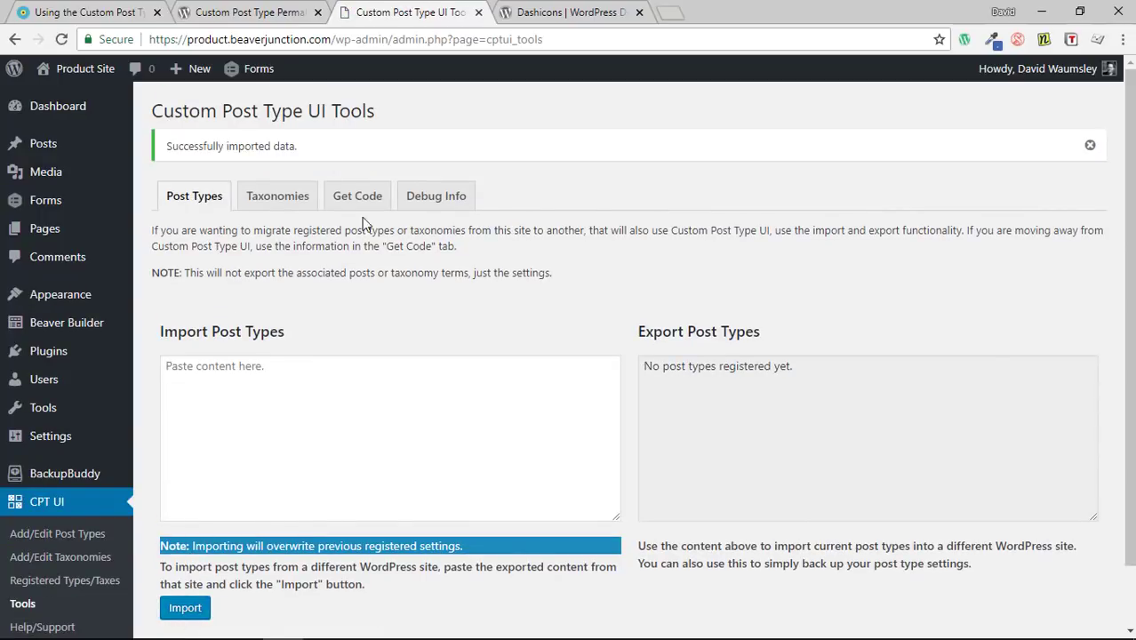
left_click(278, 200)
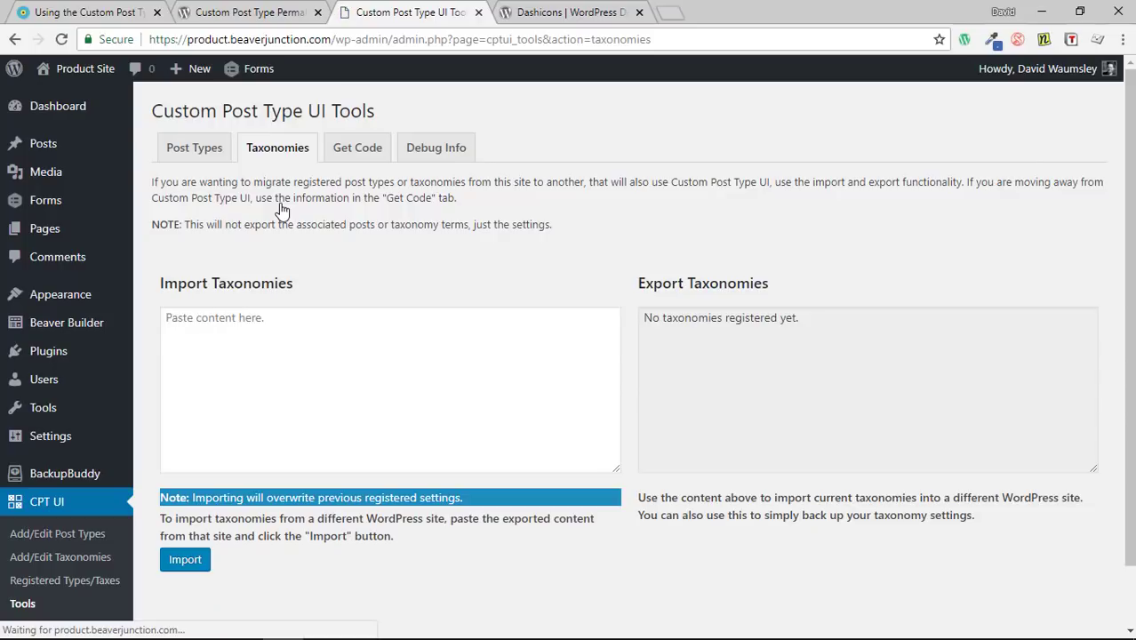
left_click(308, 322)
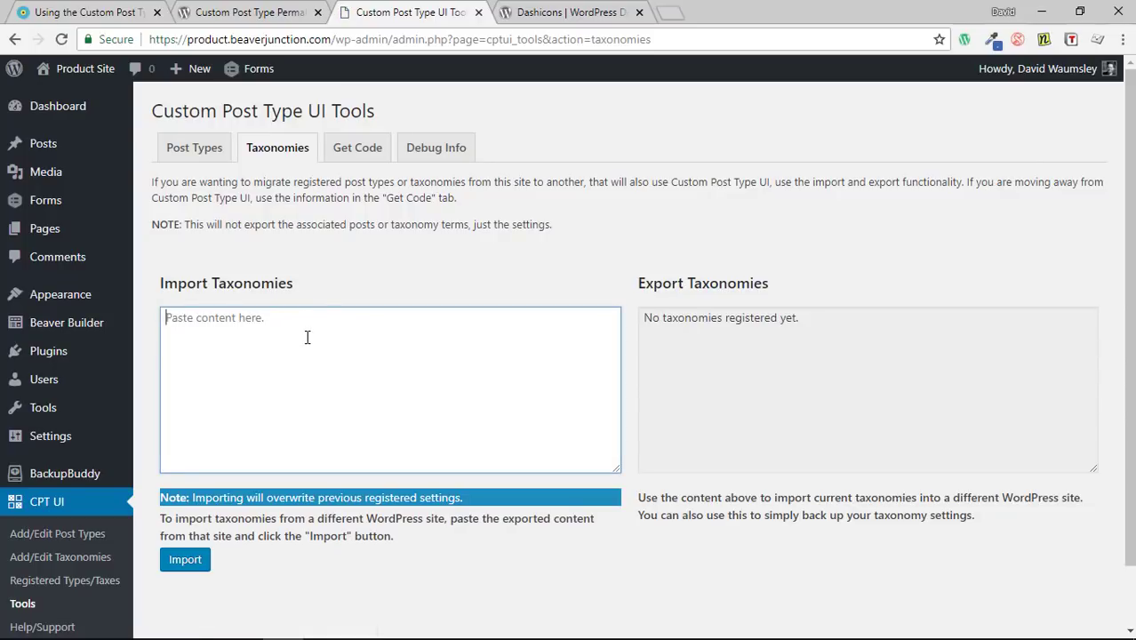
Add a new post type with the slug products, plural label Products and singular label Product
left_click(36, 534)
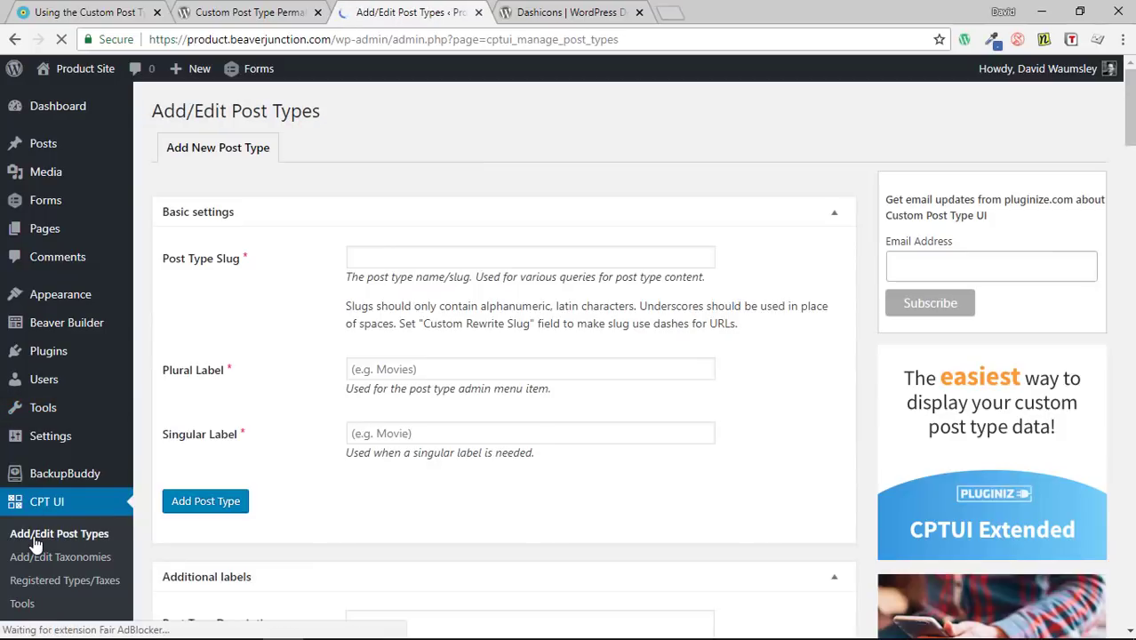
left_click(381, 260)
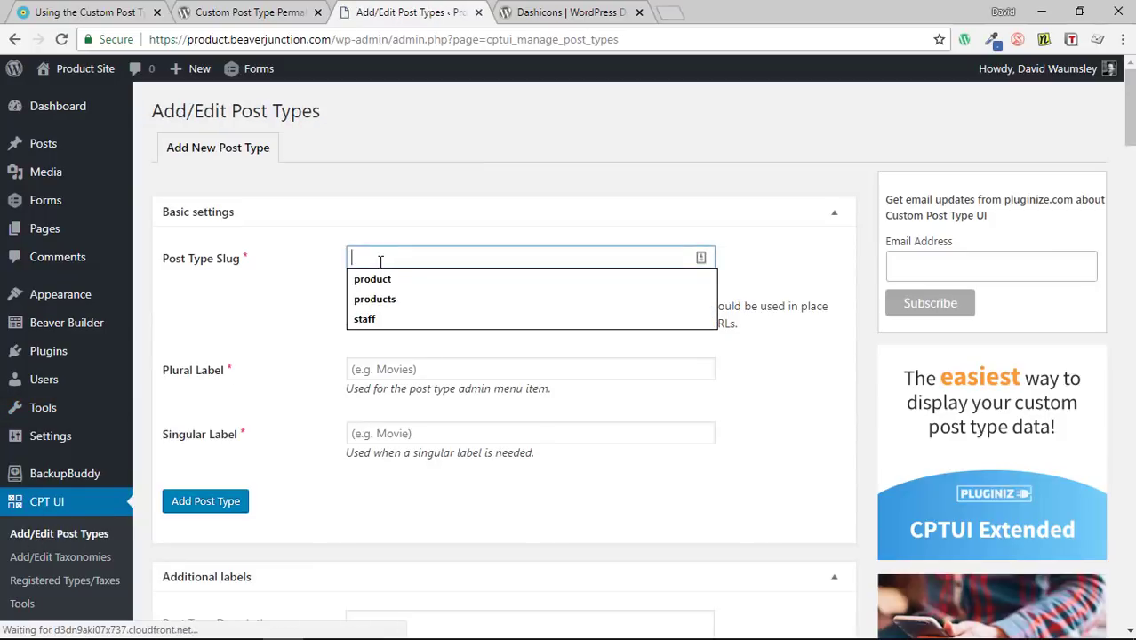
left_click(391, 300)
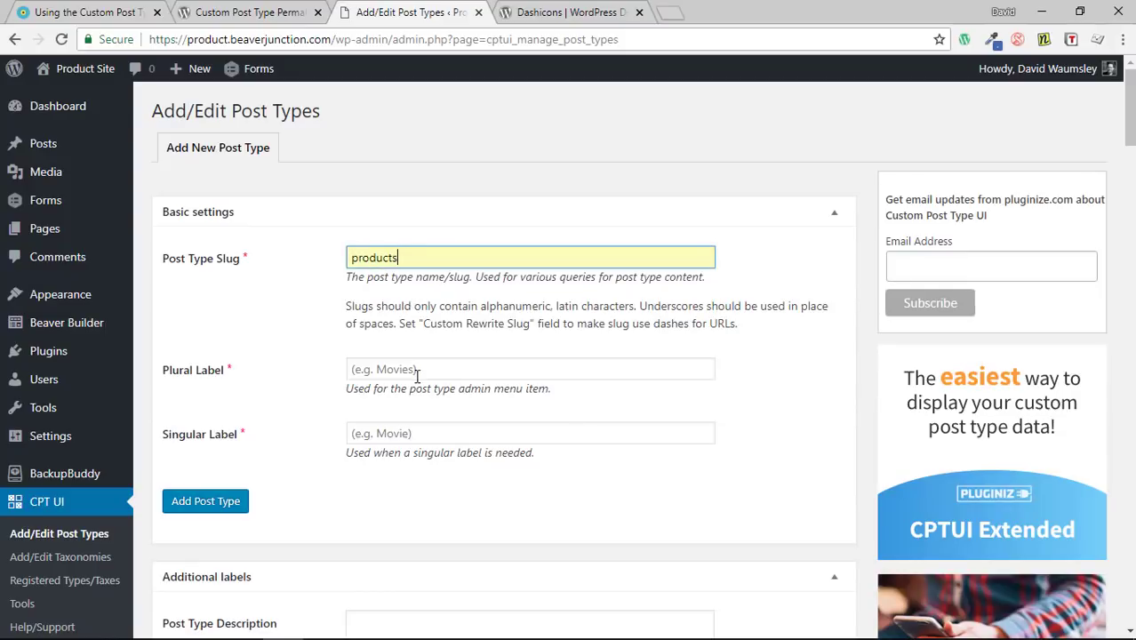
left_click(417, 373)
left_click(414, 391)
left_click(409, 434)
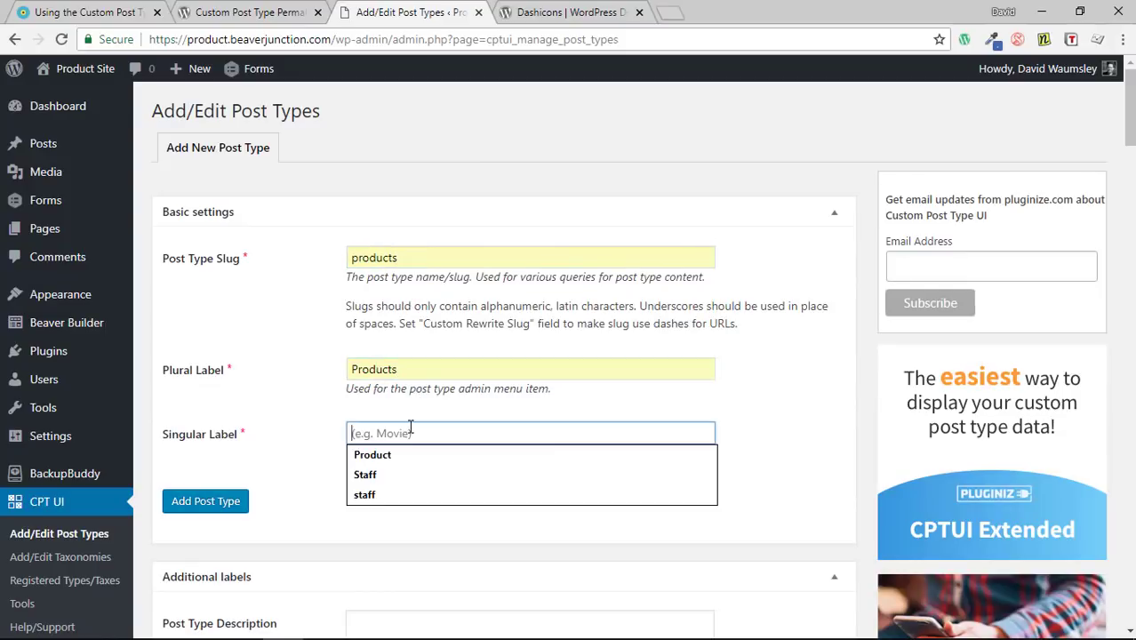
left_click(408, 455)
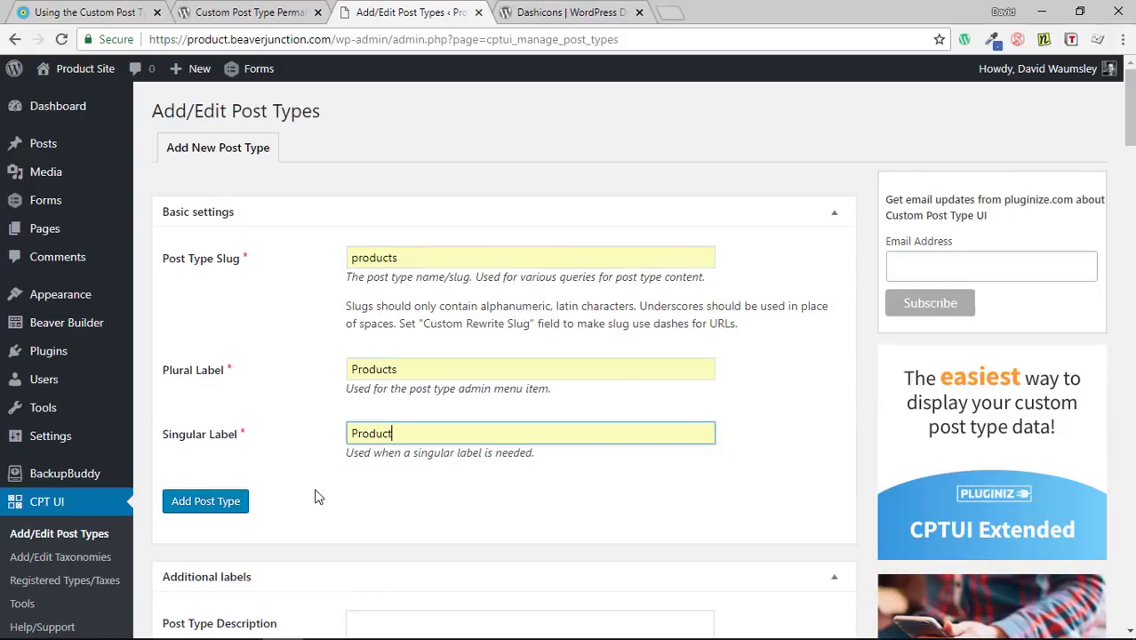
left_click(228, 502)
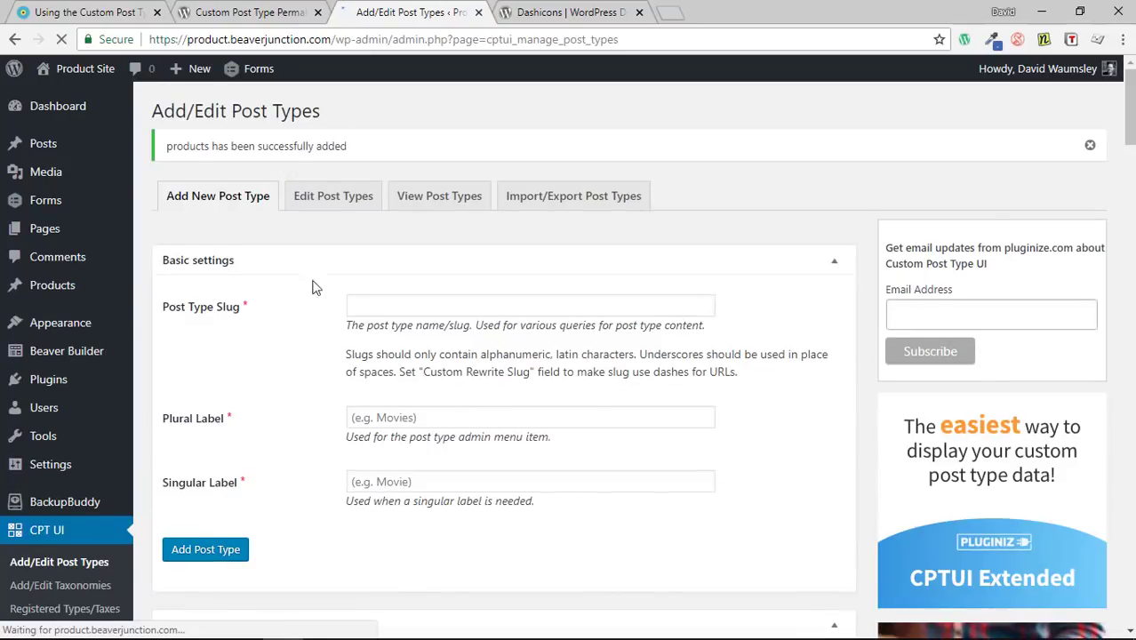
View the new post type's edit settings and the list of all its products
left_click(326, 203)
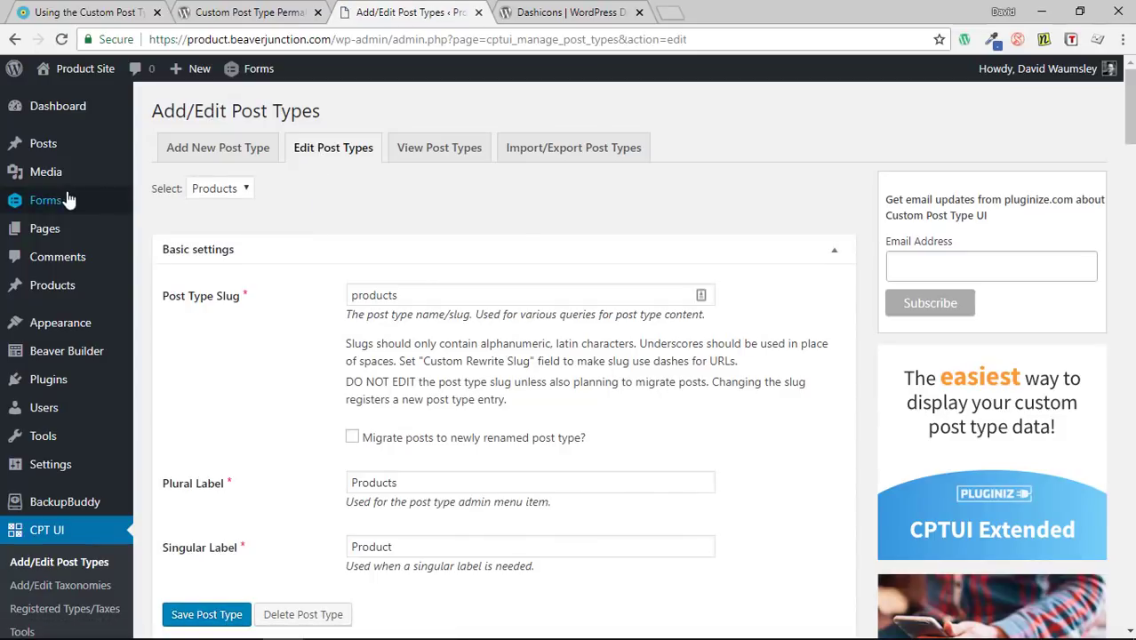
mouse_move(53, 286)
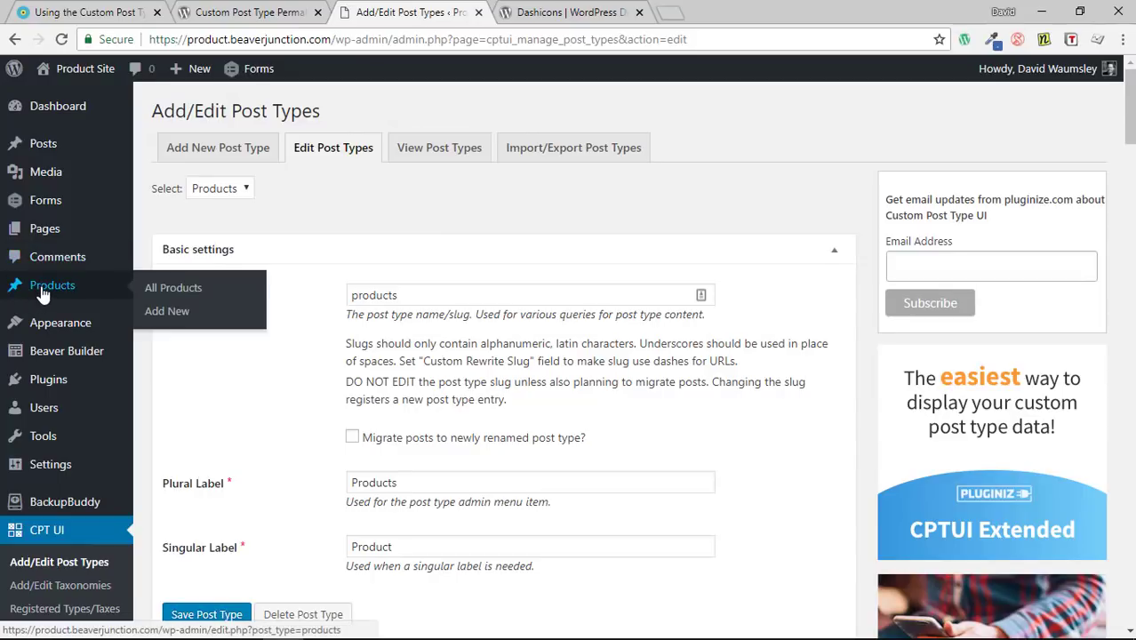
left_click(169, 294)
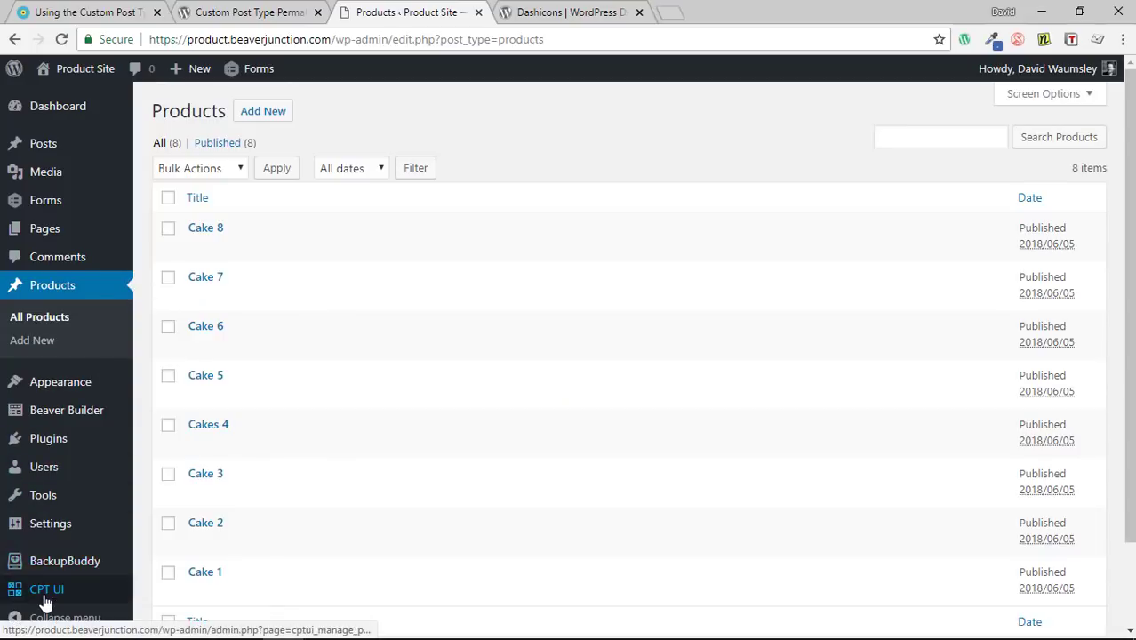
Open the Products post type for editing, review its label fields and collapse the Additional labels section
mouse_move(43, 601)
left_click(180, 461)
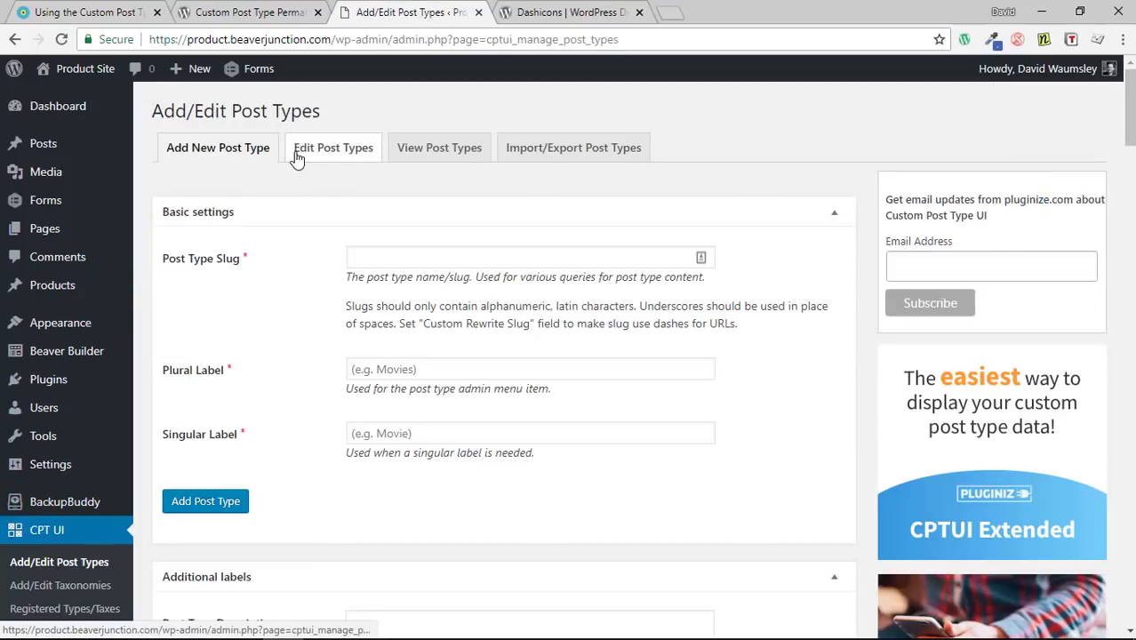
left_click(298, 156)
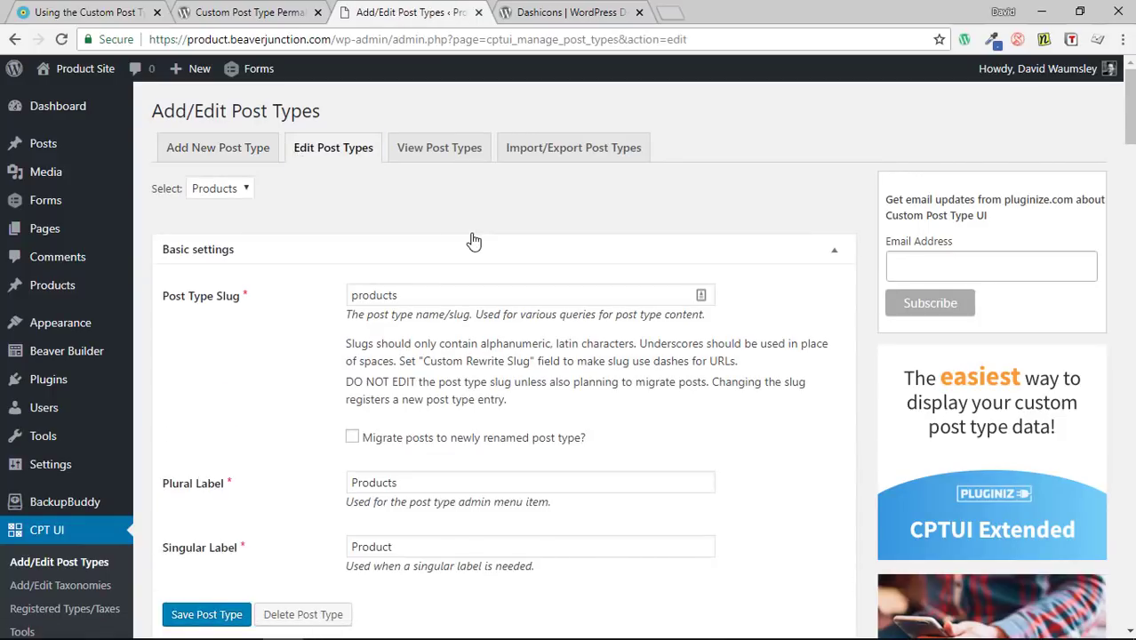
scroll(551, 285, "down", 1)
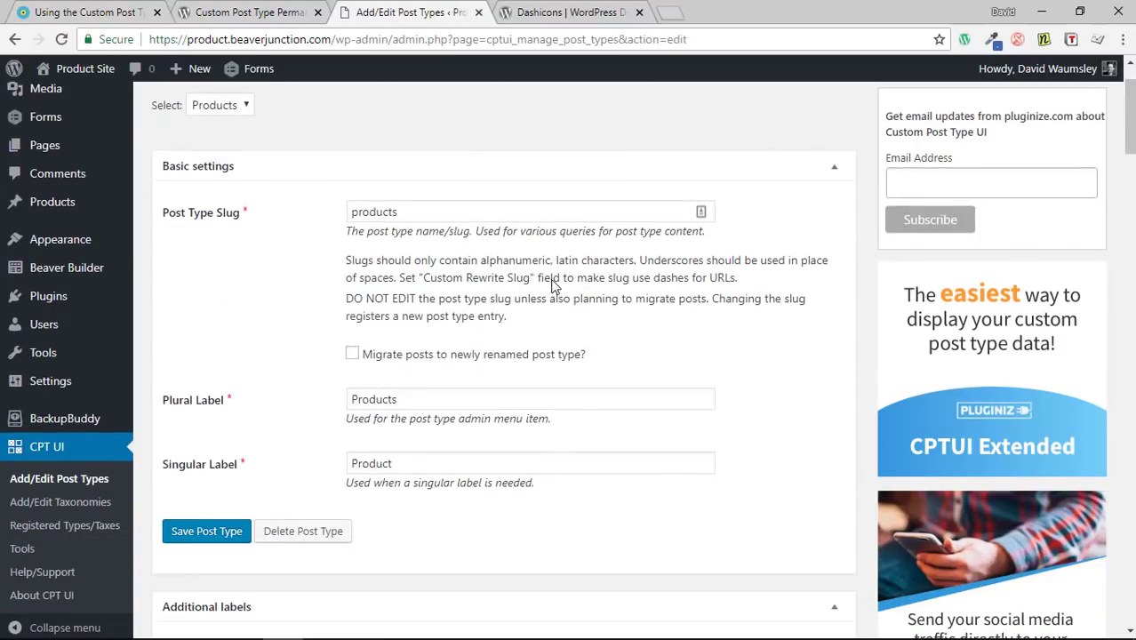
scroll(555, 281, "down", 1)
scroll(556, 282, "down", 1)
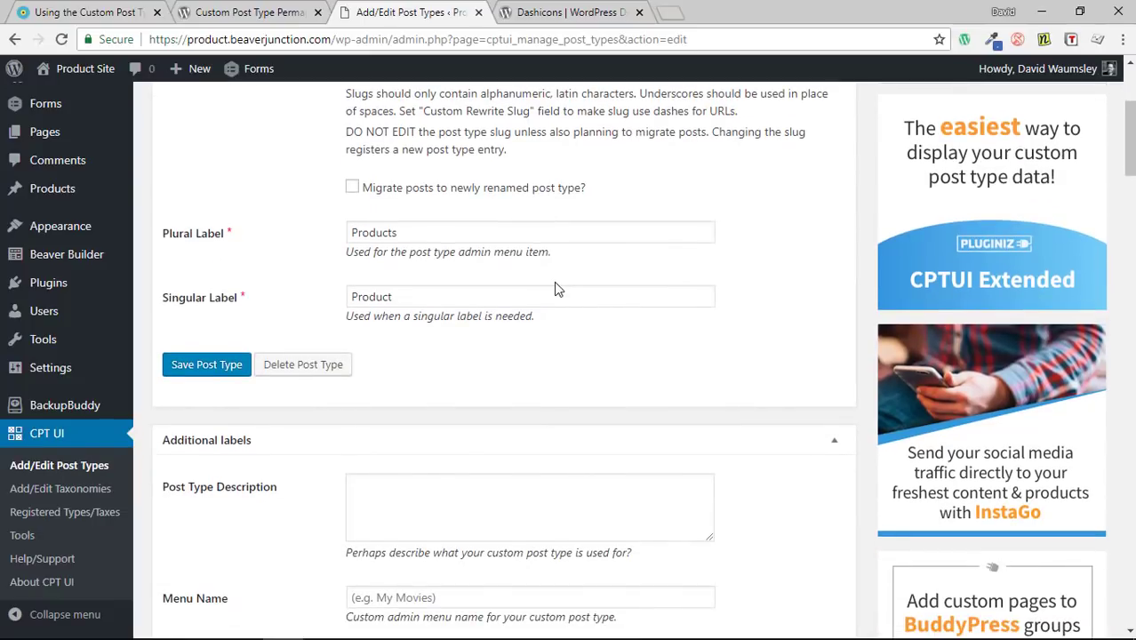
scroll(480, 426, "down", 2)
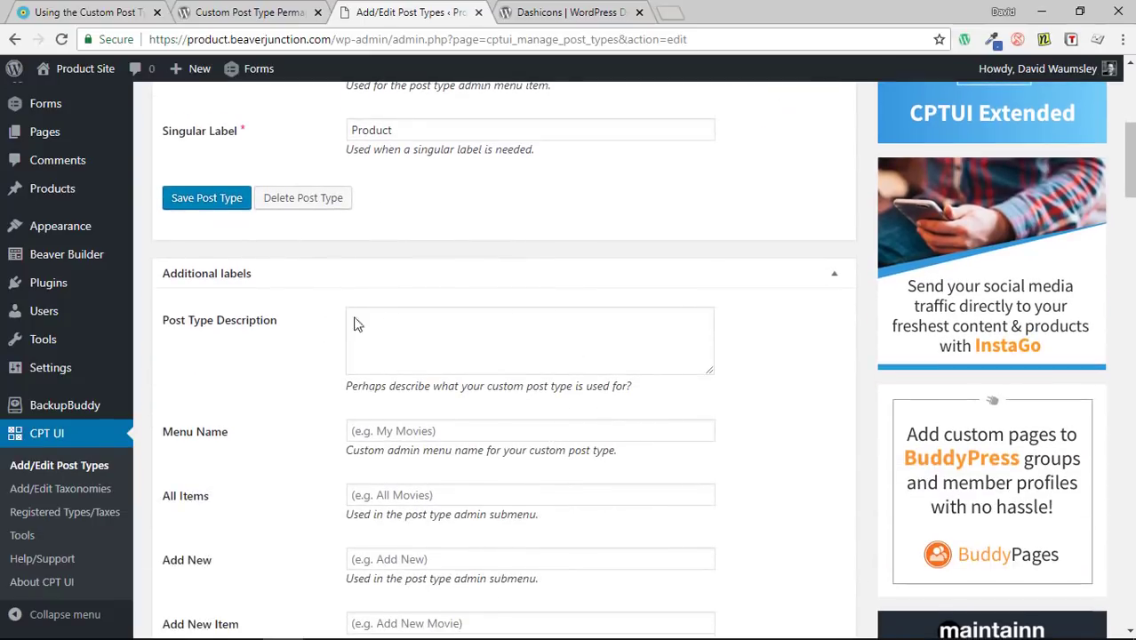
scroll(520, 416, "down", 2)
scroll(450, 375, "down", 5)
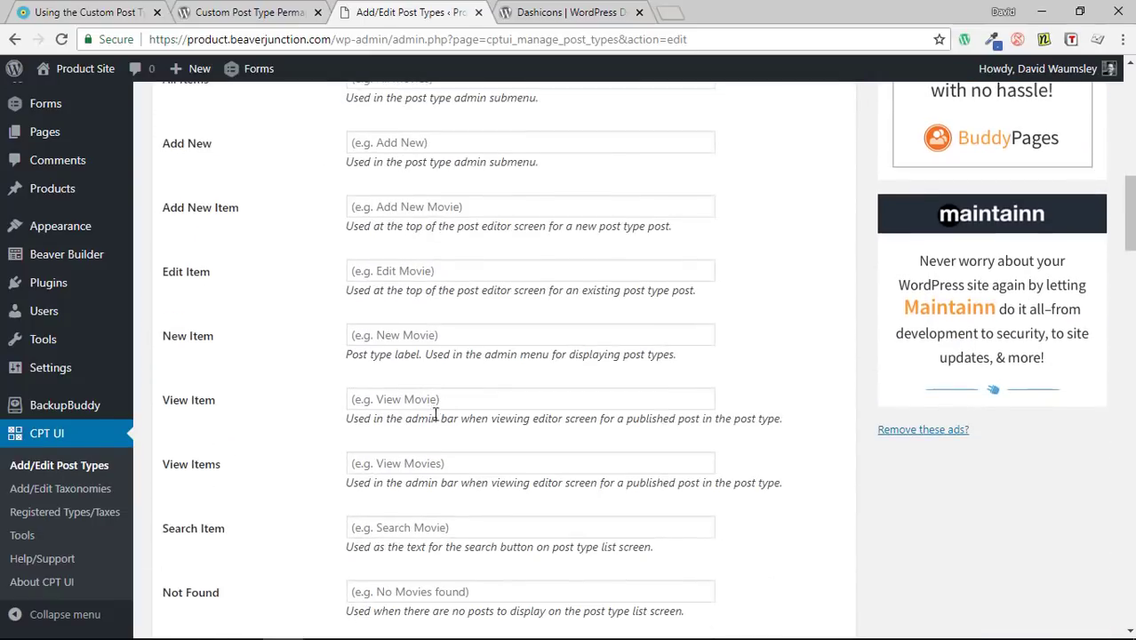
scroll(438, 435, "up", 9)
scroll(438, 441, "up", 1)
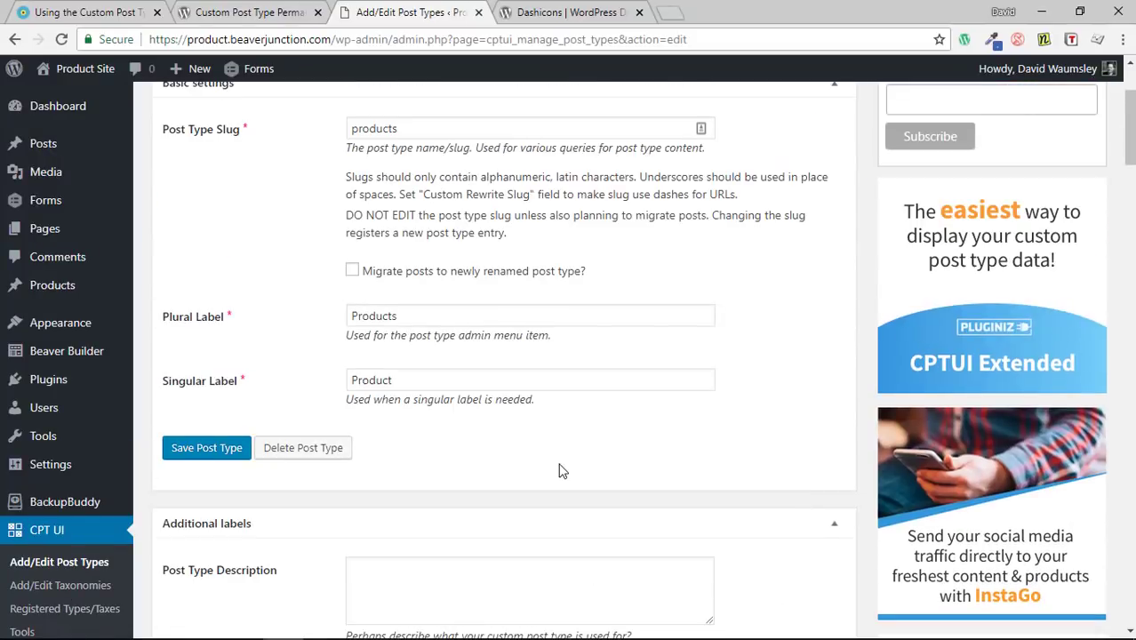
scroll(560, 469, "down", 1)
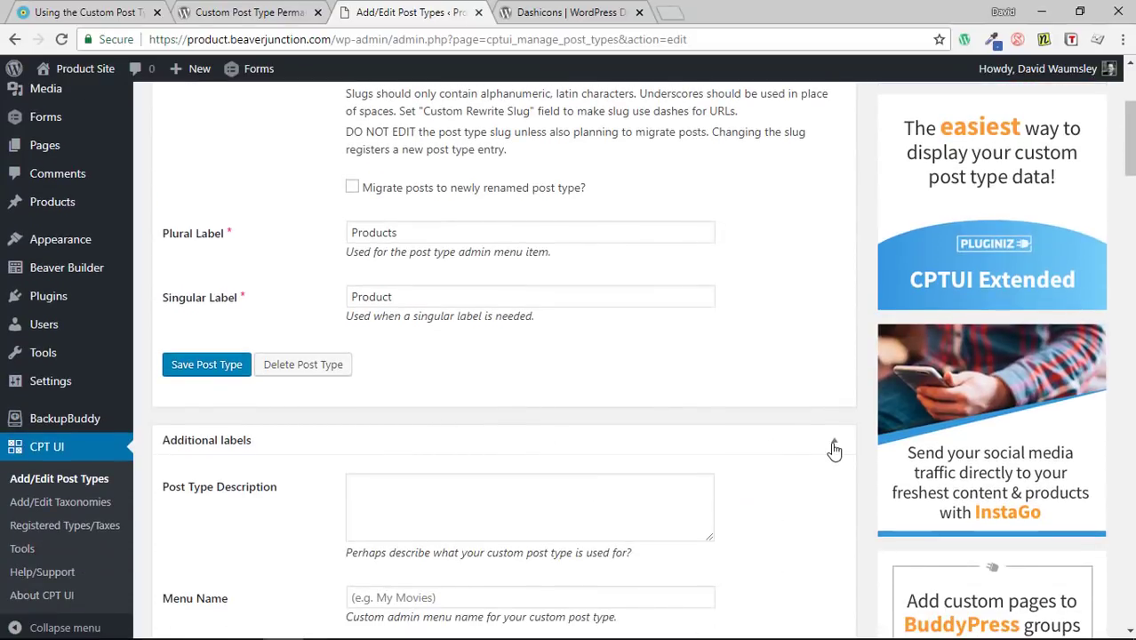
left_click(834, 441)
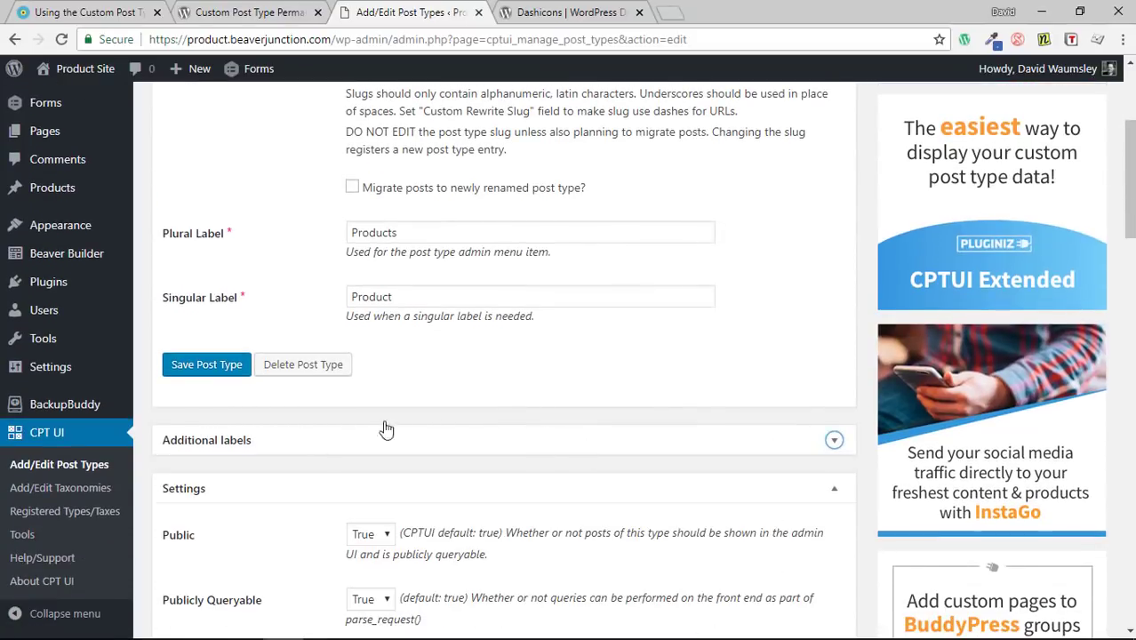
Set Has Archive to True in the Products post type's settings
scroll(525, 402, "down", 2)
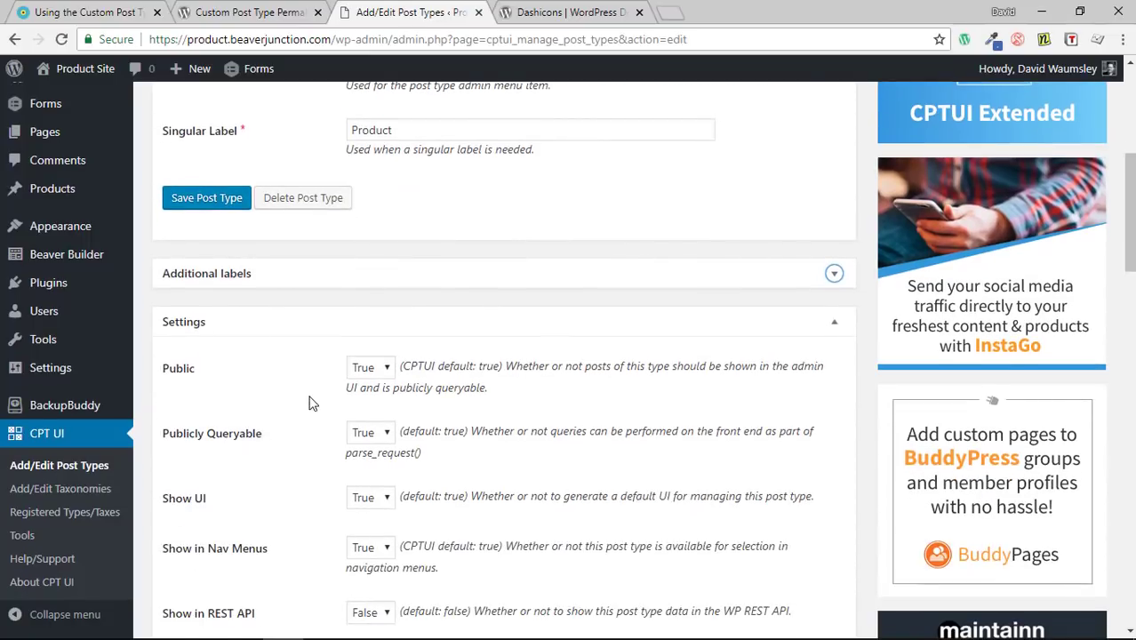
scroll(311, 402, "down", 2)
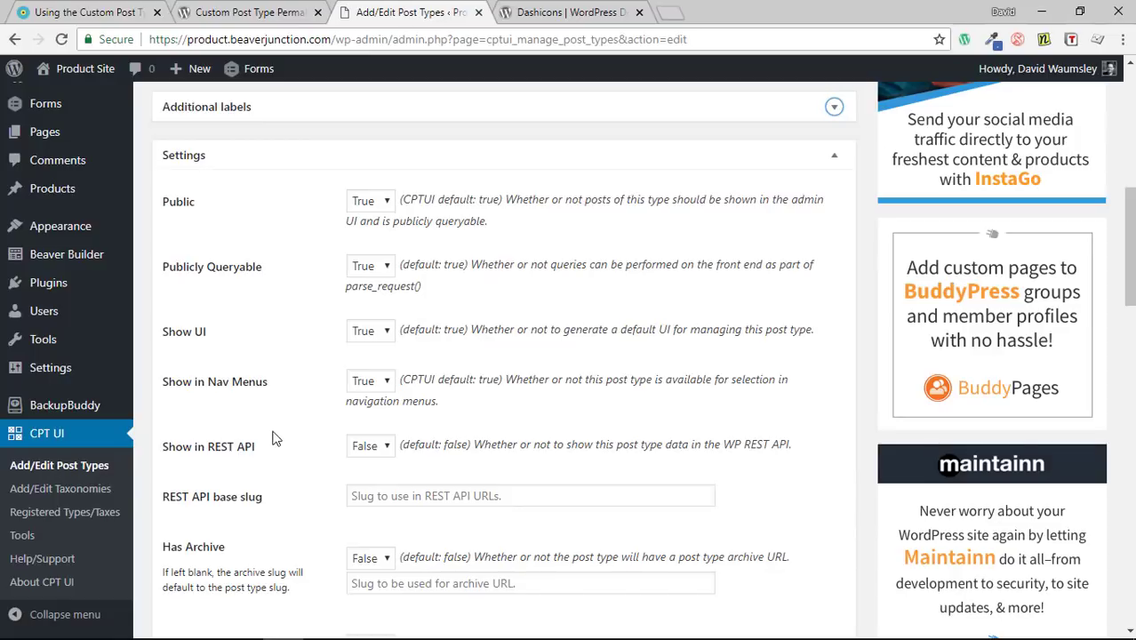
scroll(272, 432, "down", 1)
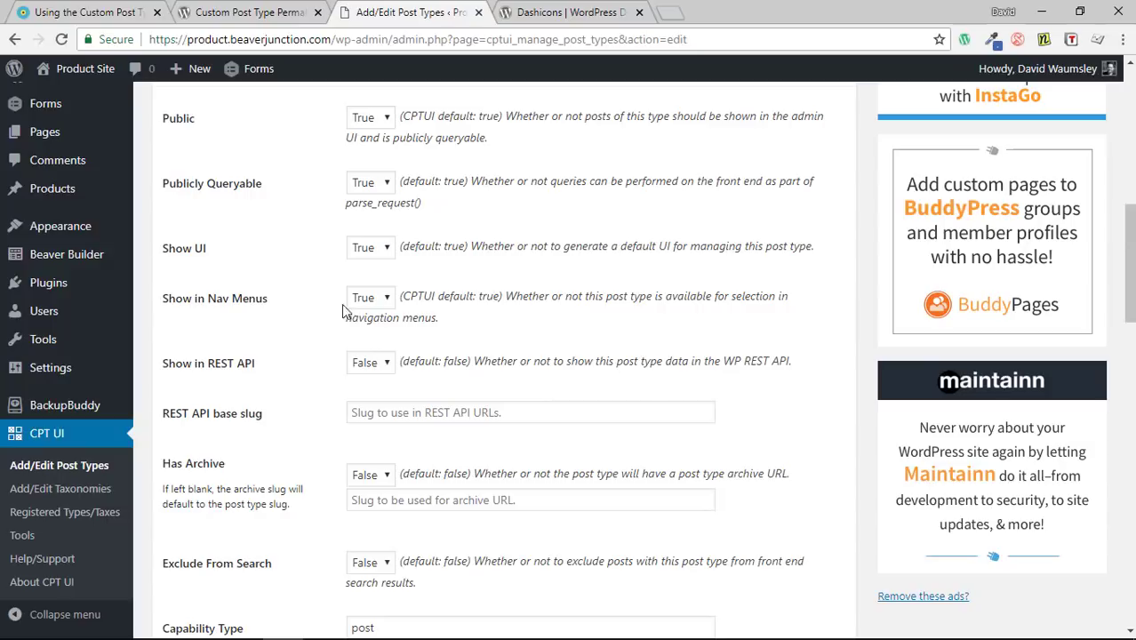
left_click(389, 477)
left_click(360, 511)
Examine the remaining Products post type settings, from Exclude From Search through the rewrite and query options to the menu options
scroll(284, 477, "down", 1)
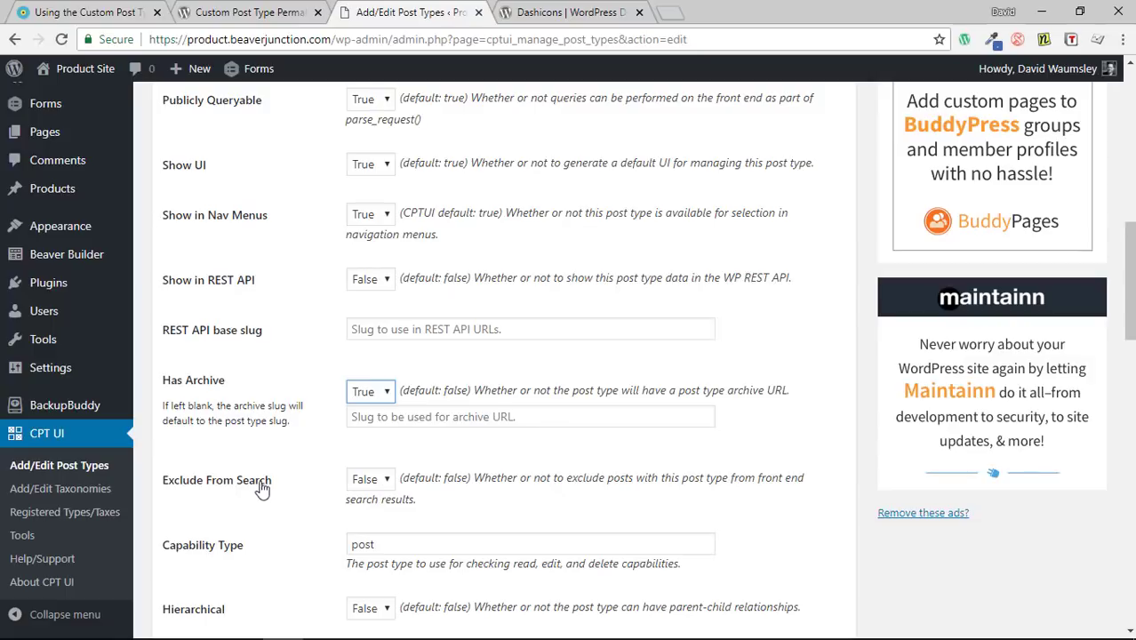
scroll(311, 487, "down", 2)
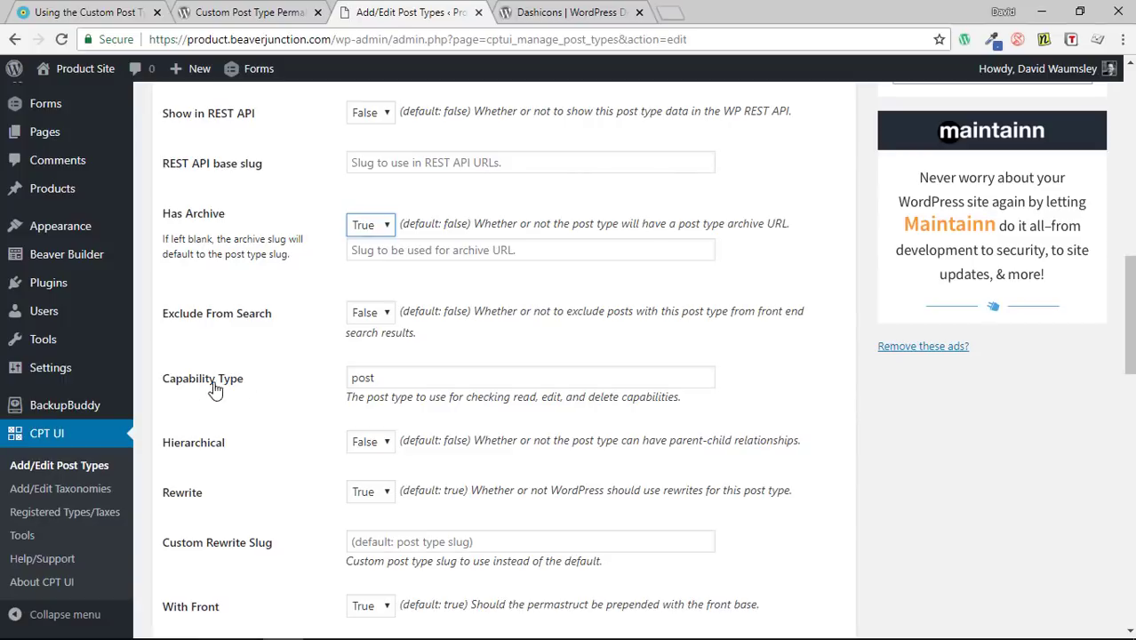
scroll(316, 402, "down", 1)
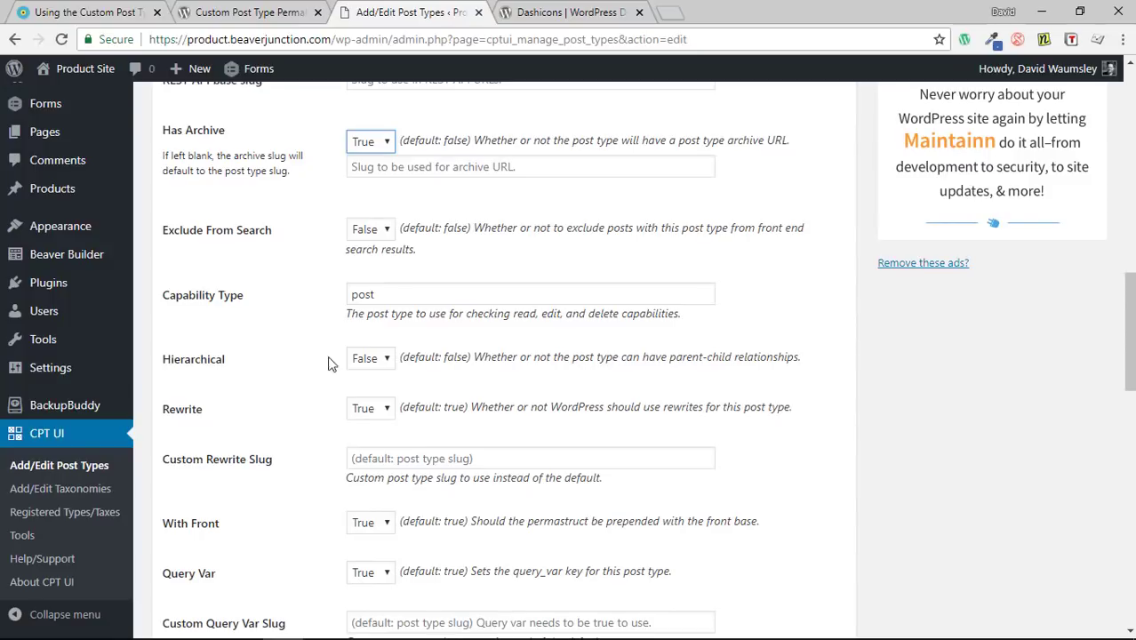
scroll(303, 359, "down", 2)
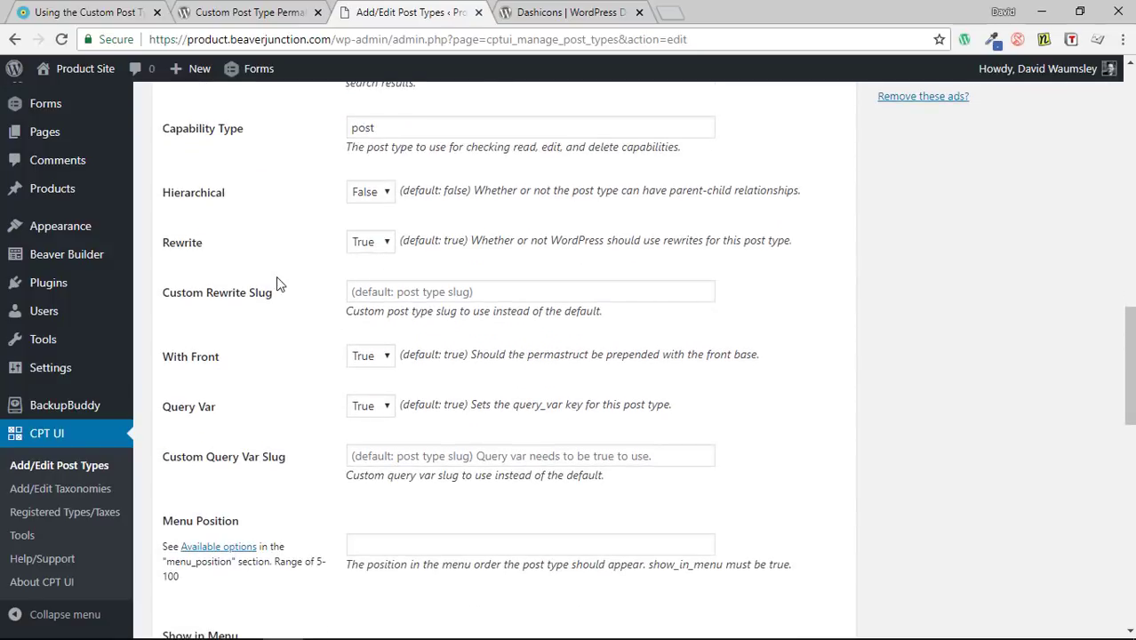
scroll(313, 331, "down", 1)
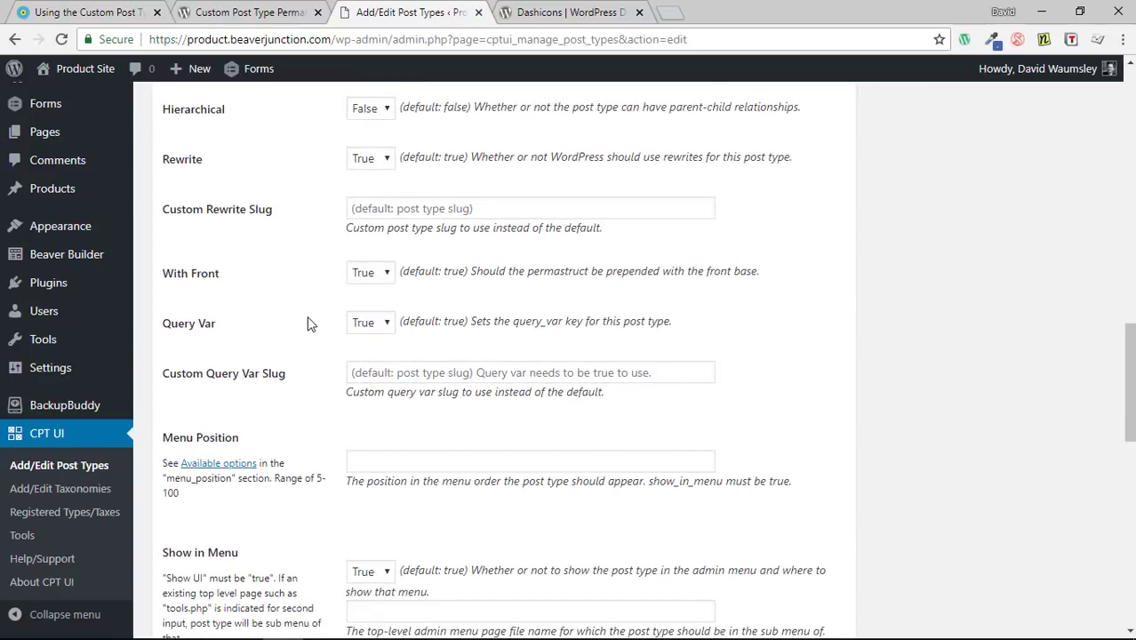
scroll(307, 313, "down", 1)
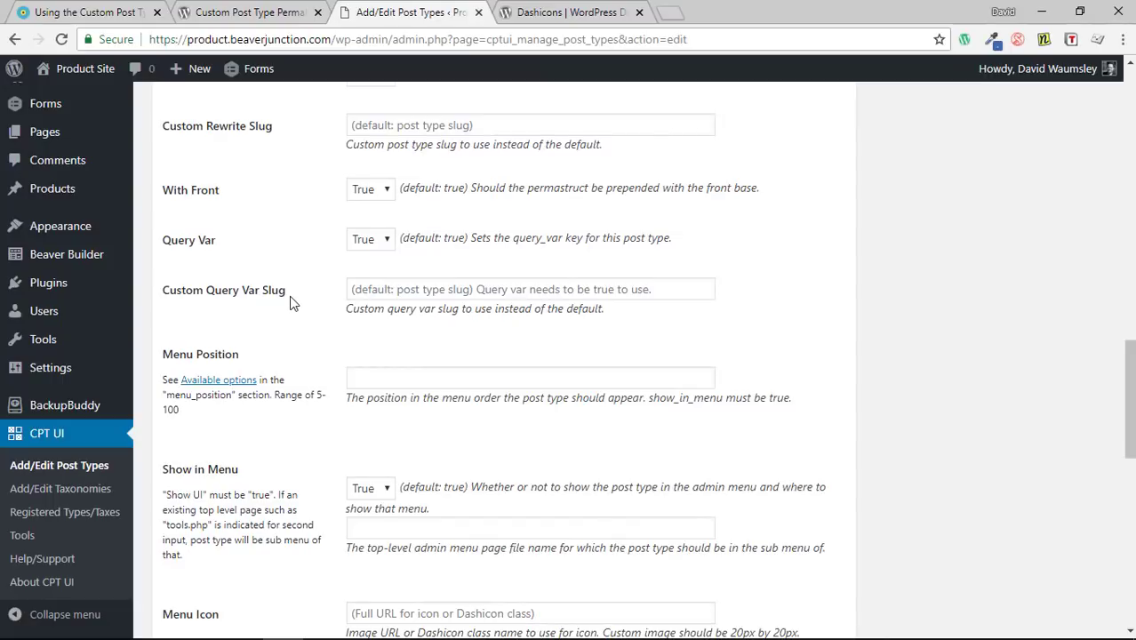
scroll(299, 302, "down", 1)
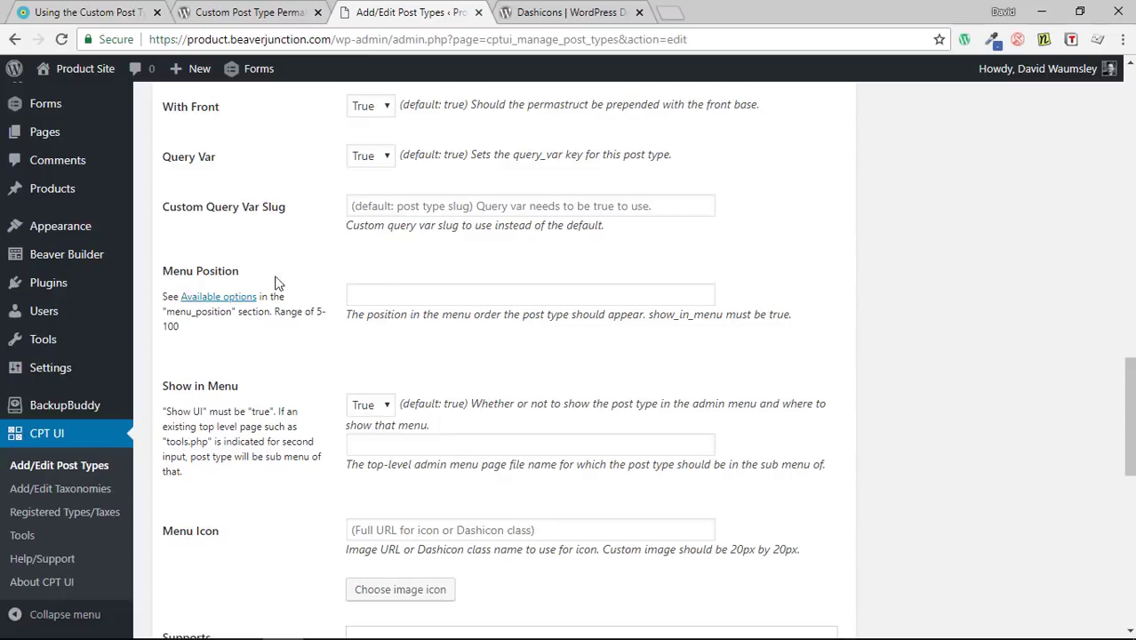
scroll(347, 298, "up", 3)
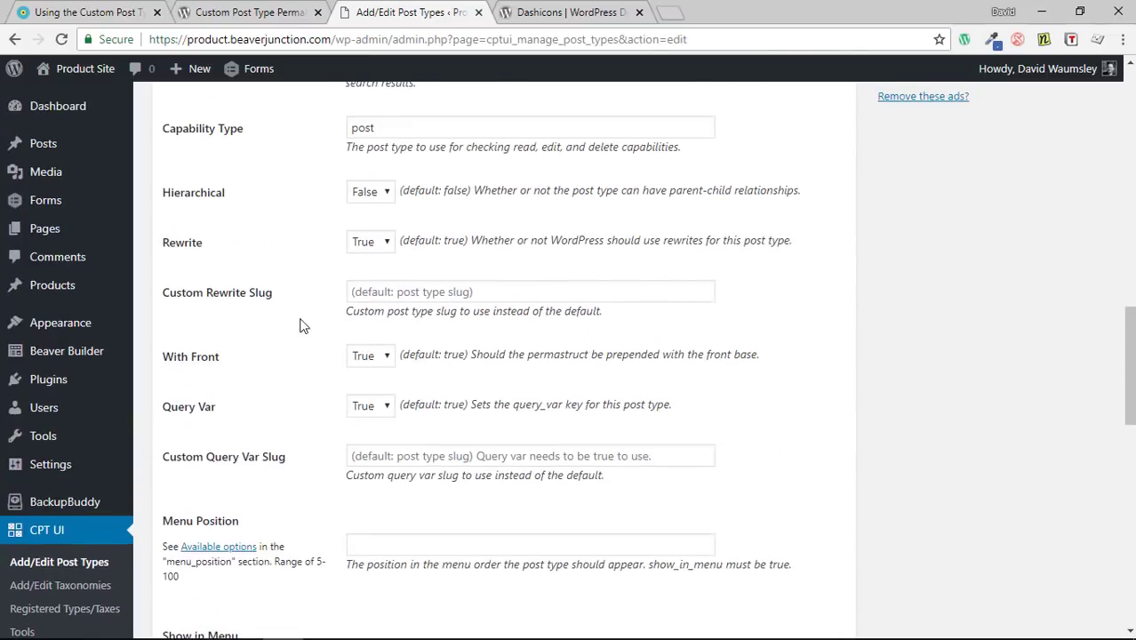
Open the available options reference for Menu Position and read the menu_position values in the WordPress Codex
scroll(302, 322, "down", 1)
scroll(304, 330, "down", 1)
left_click(220, 389)
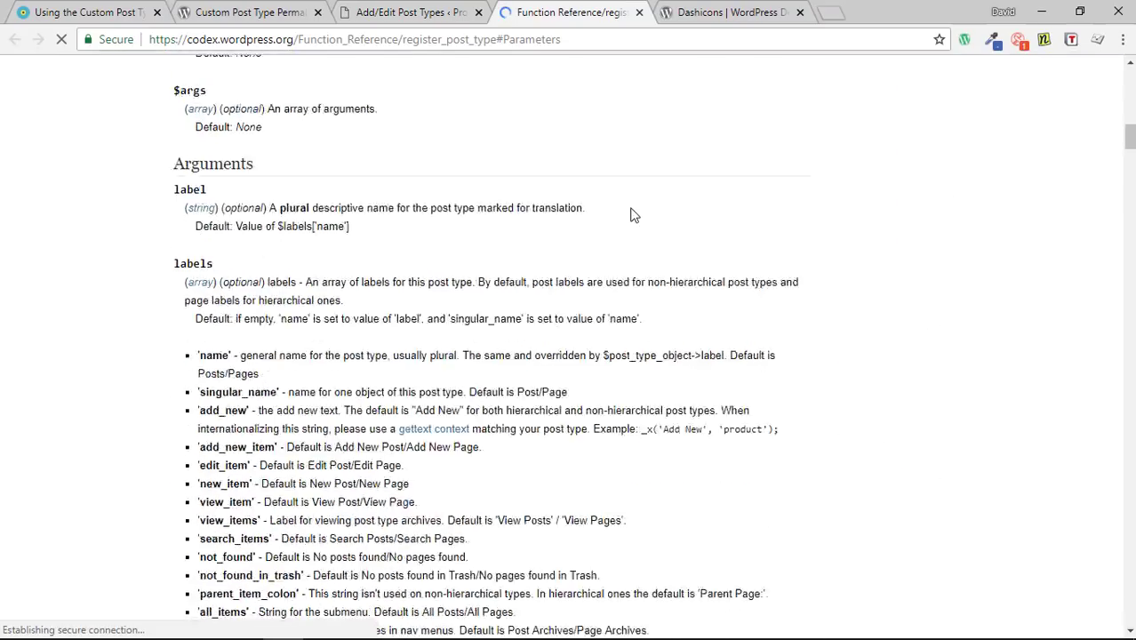
scroll(630, 215, "down", 5)
scroll(629, 215, "down", 20)
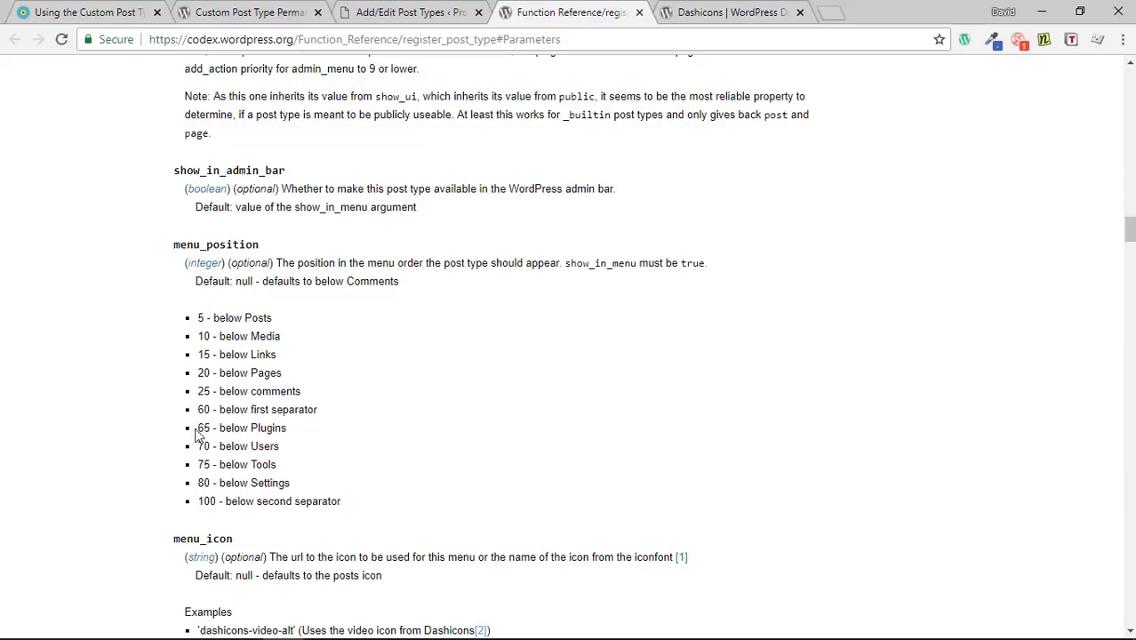
left_click(422, 14)
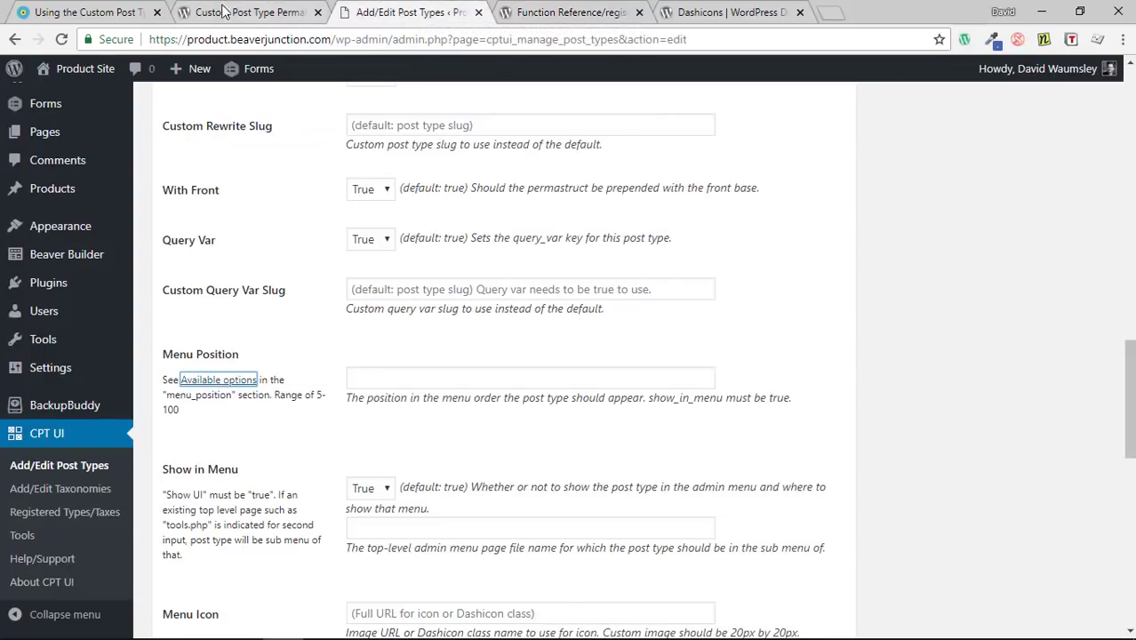
Consult the guide article's list of menu item positions and its screenshots of the post type settings
left_click(120, 12)
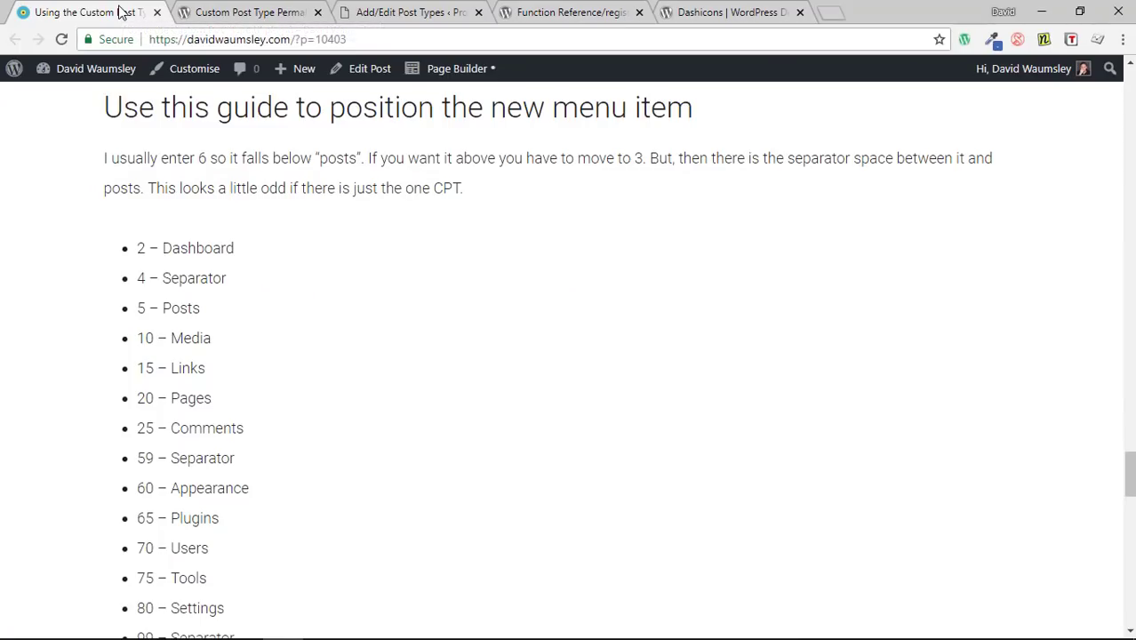
scroll(608, 311, "up", 5)
scroll(312, 401, "down", 5)
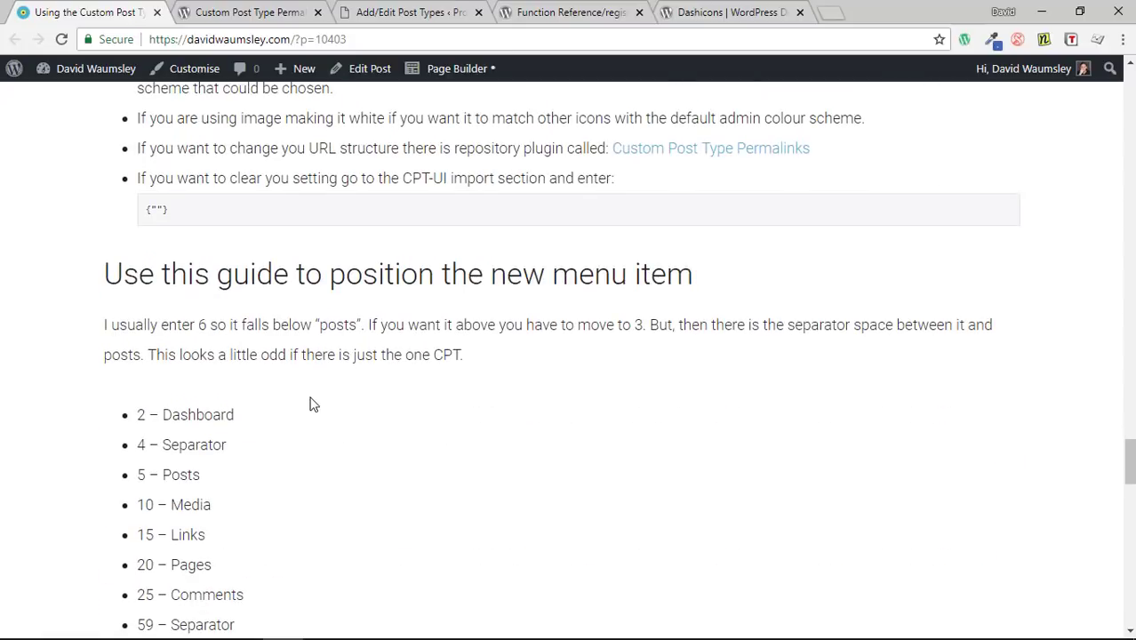
scroll(380, 487, "up", 15)
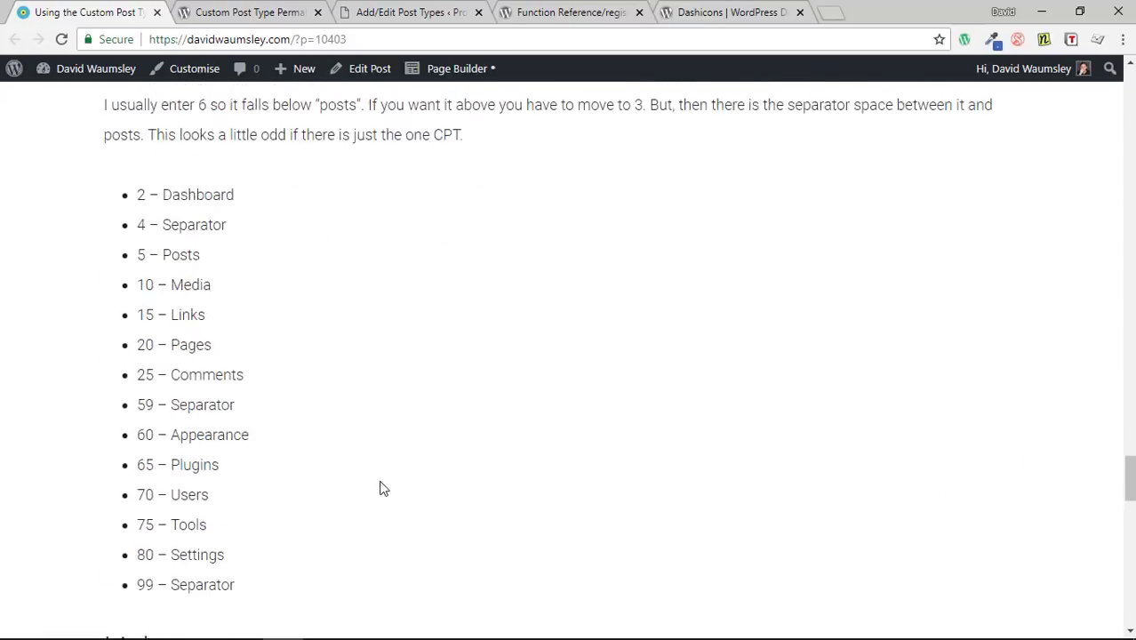
scroll(383, 495, "up", 15)
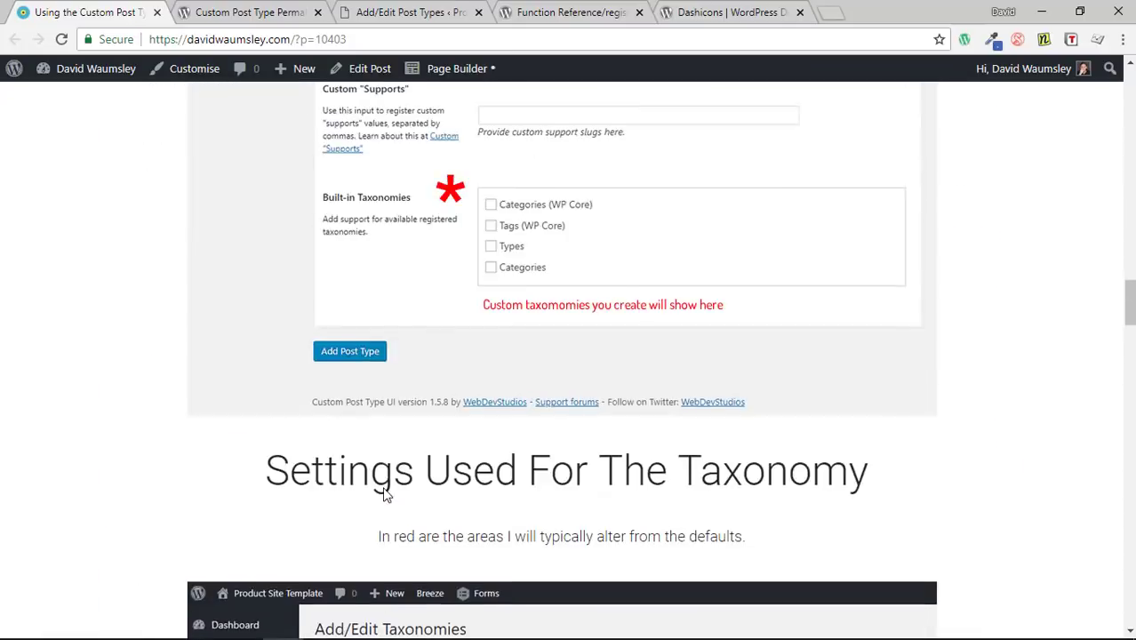
scroll(384, 498, "up", 15)
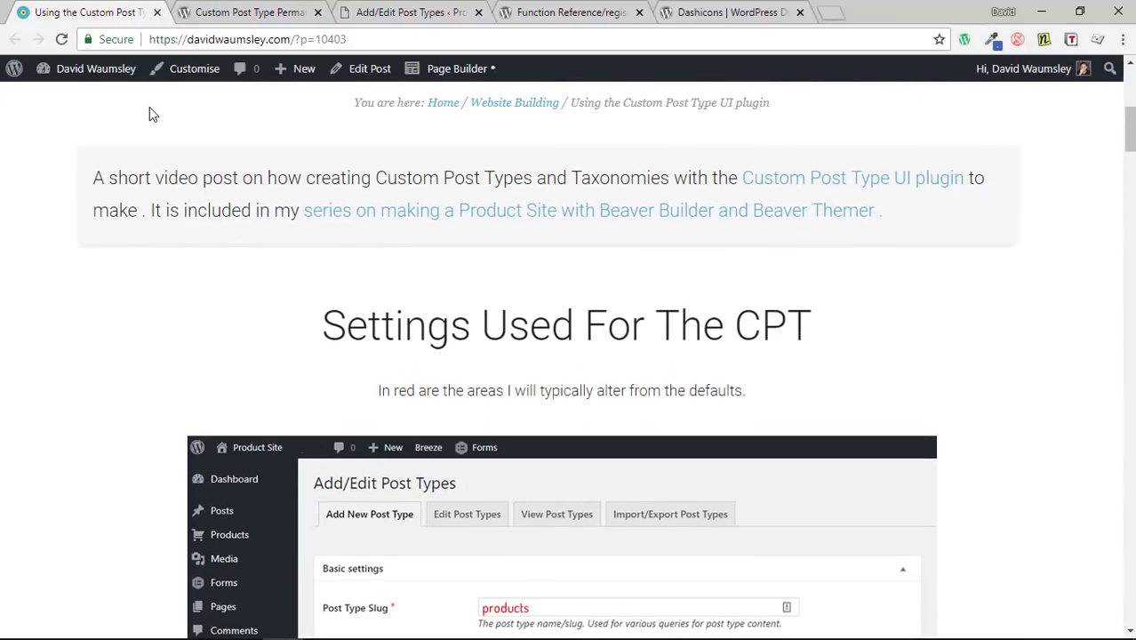
Return to the Products post type settings and set Menu Position to 6
left_click(404, 14)
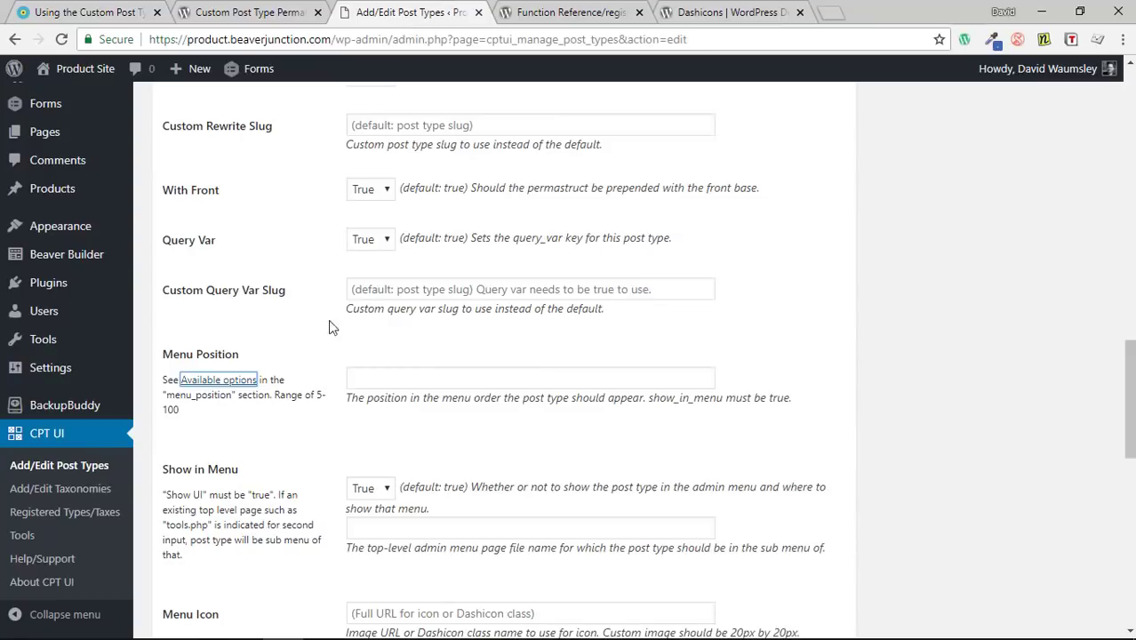
left_click(363, 376)
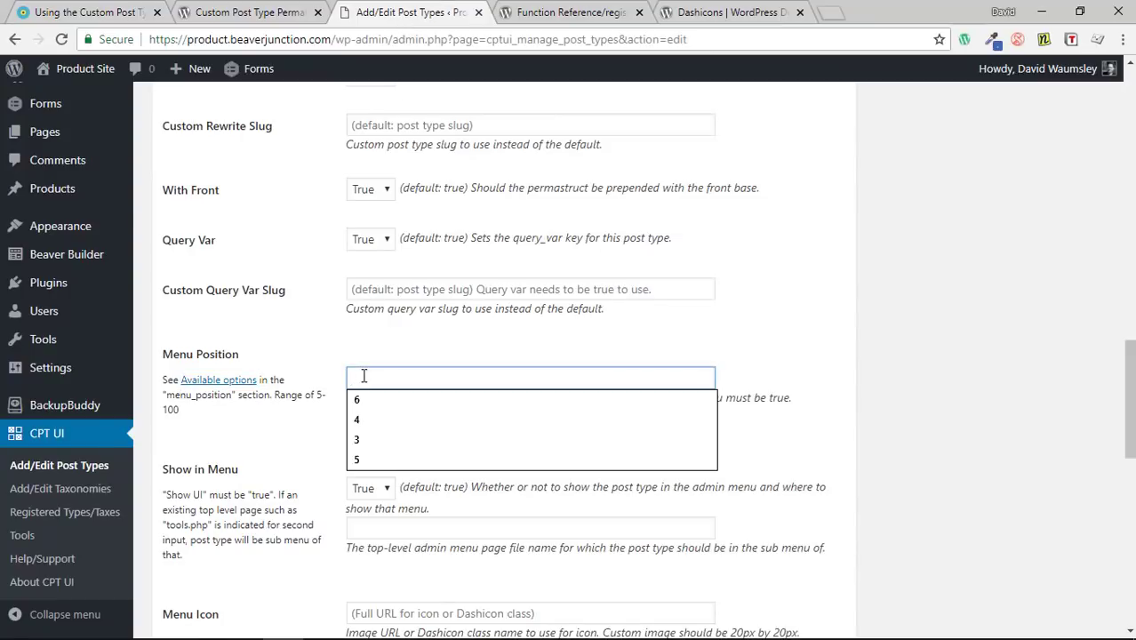
scroll(71, 205, "up", 2)
mouse_move(55, 153)
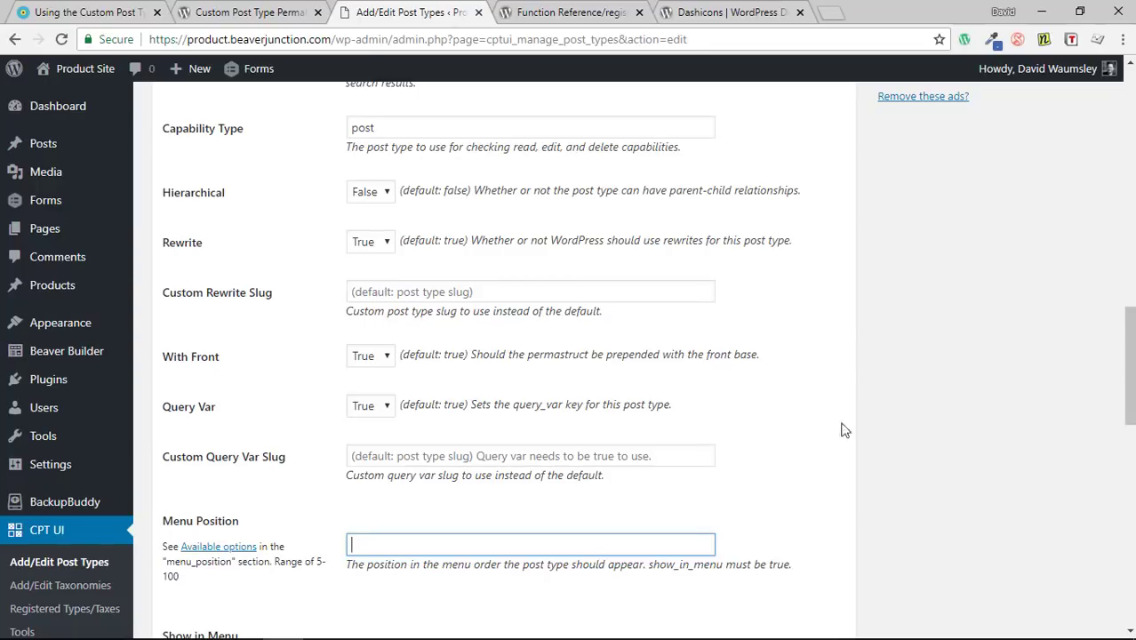
left_click(380, 549)
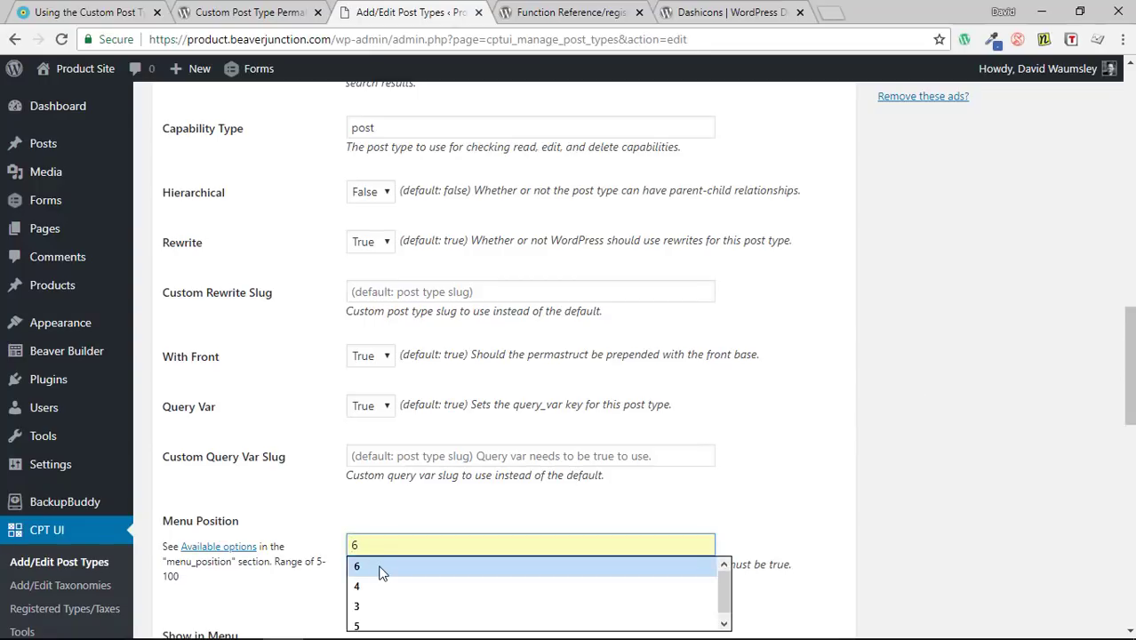
left_click(381, 569)
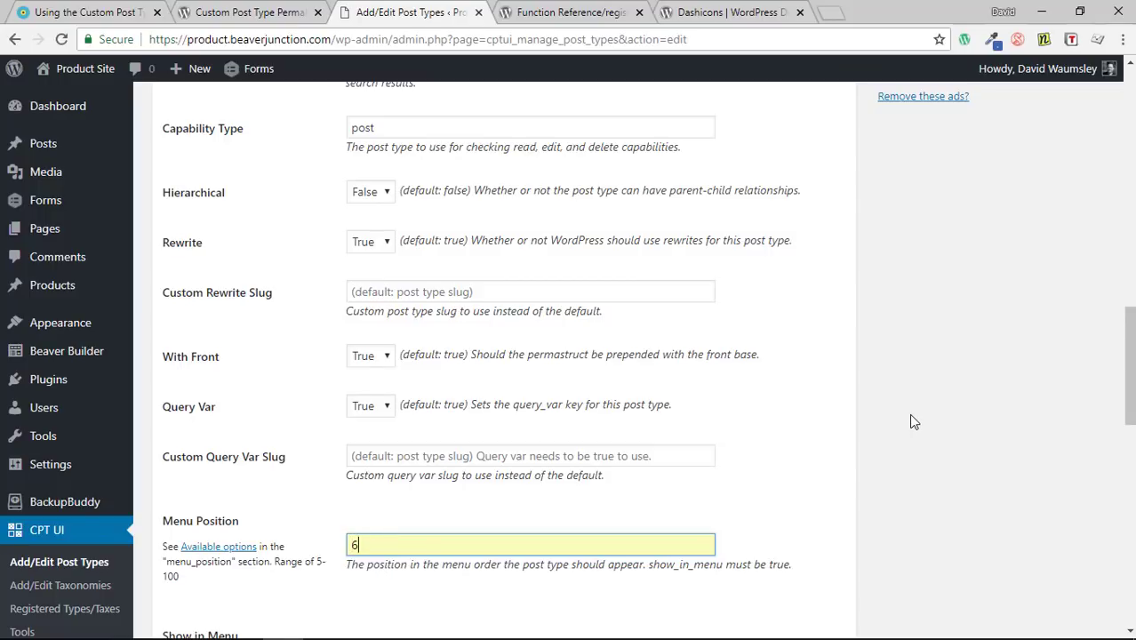
Use the cupcake-icon-white.png image from the media library as the post type's Menu Icon
scroll(908, 413, "down", 2)
scroll(908, 414, "down", 2)
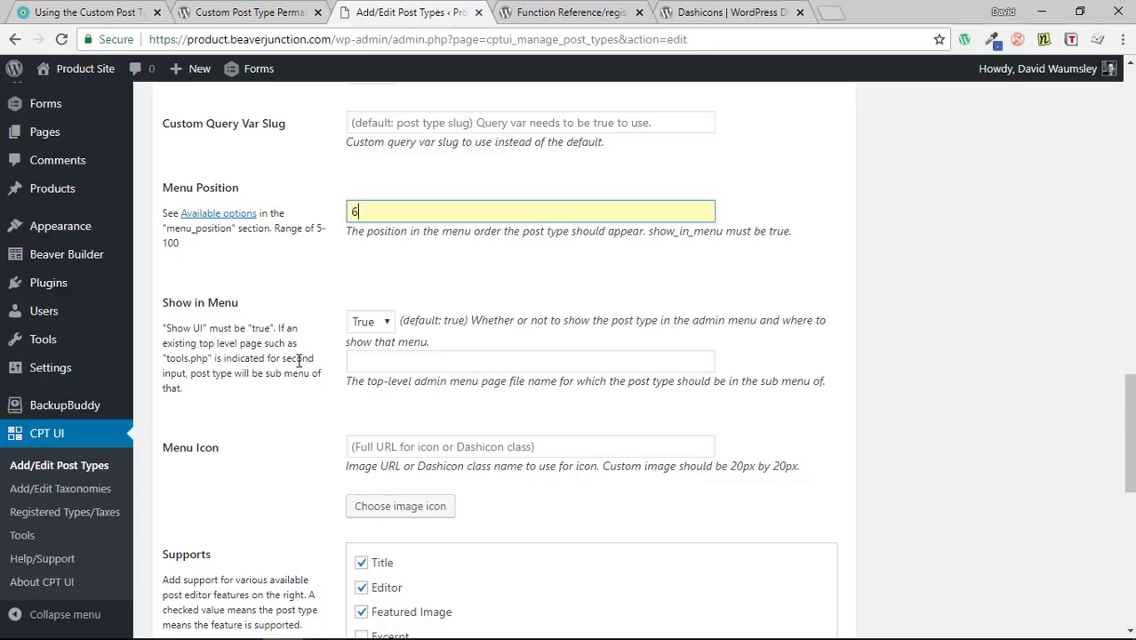
scroll(299, 361, "up", 3)
scroll(324, 334, "down", 4)
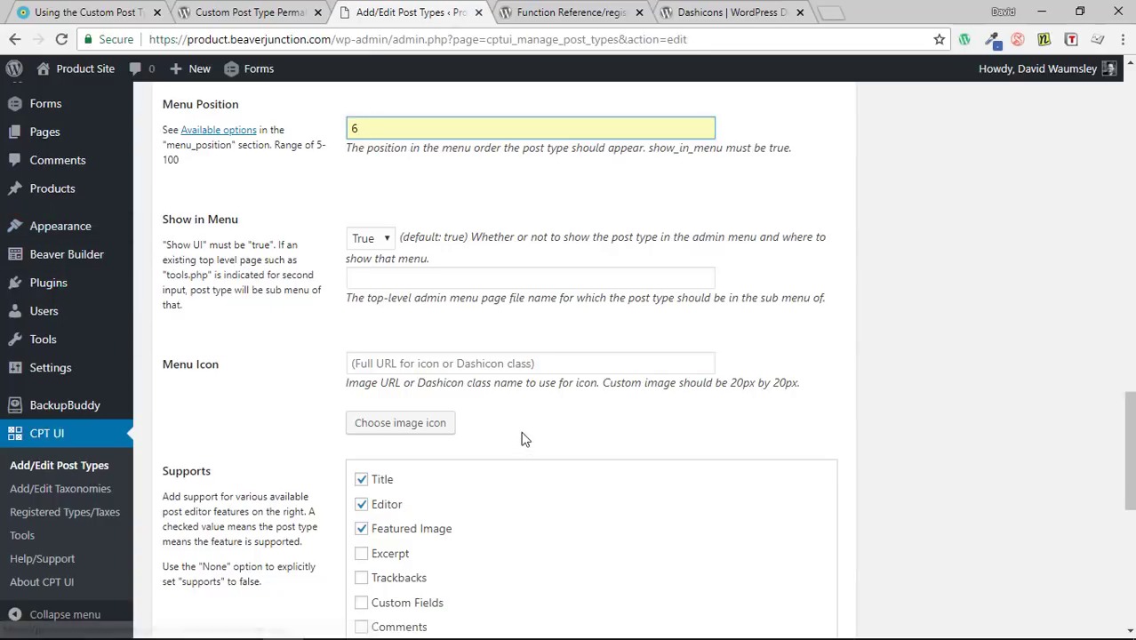
left_click(444, 425)
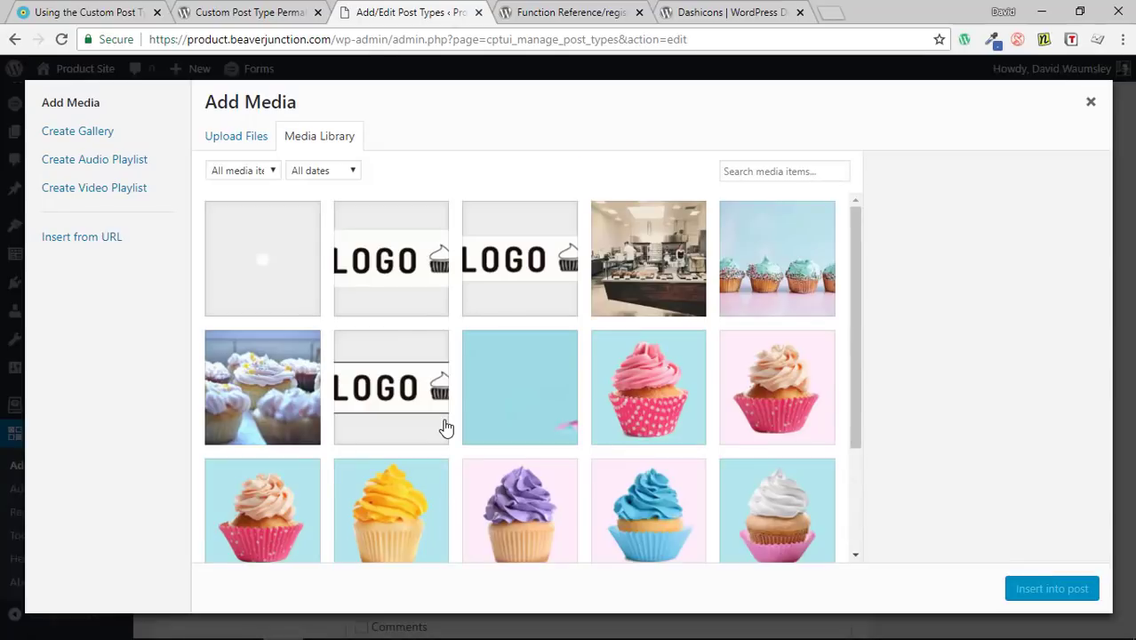
left_click(281, 270)
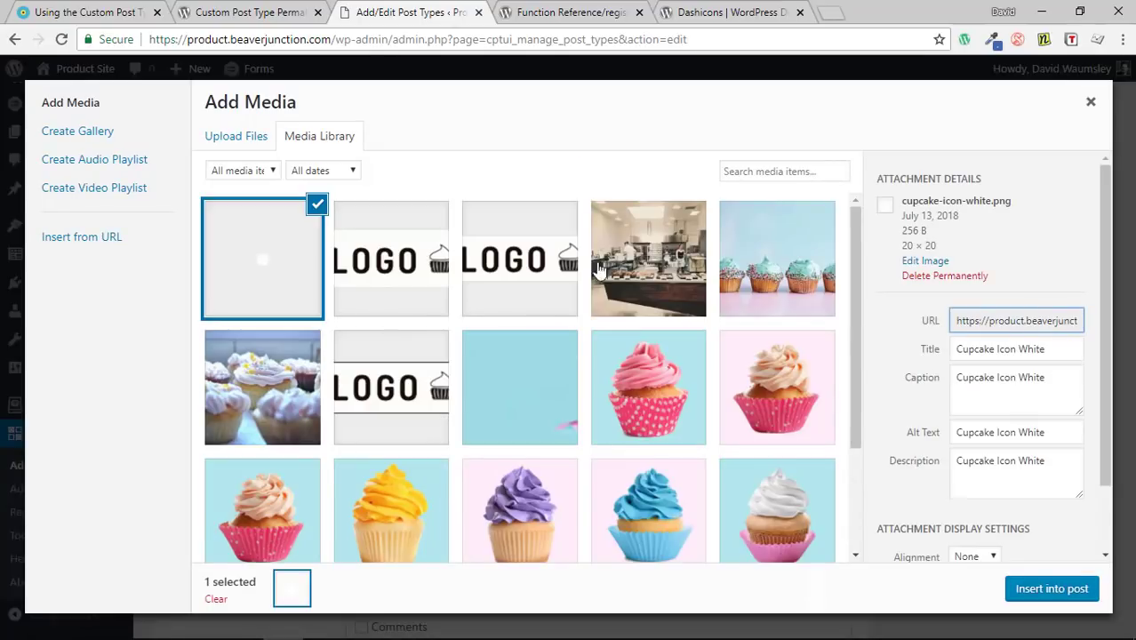
left_click(1042, 588)
Save the Products post type and check its icon and place in the admin menu
scroll(929, 387, "down", 7)
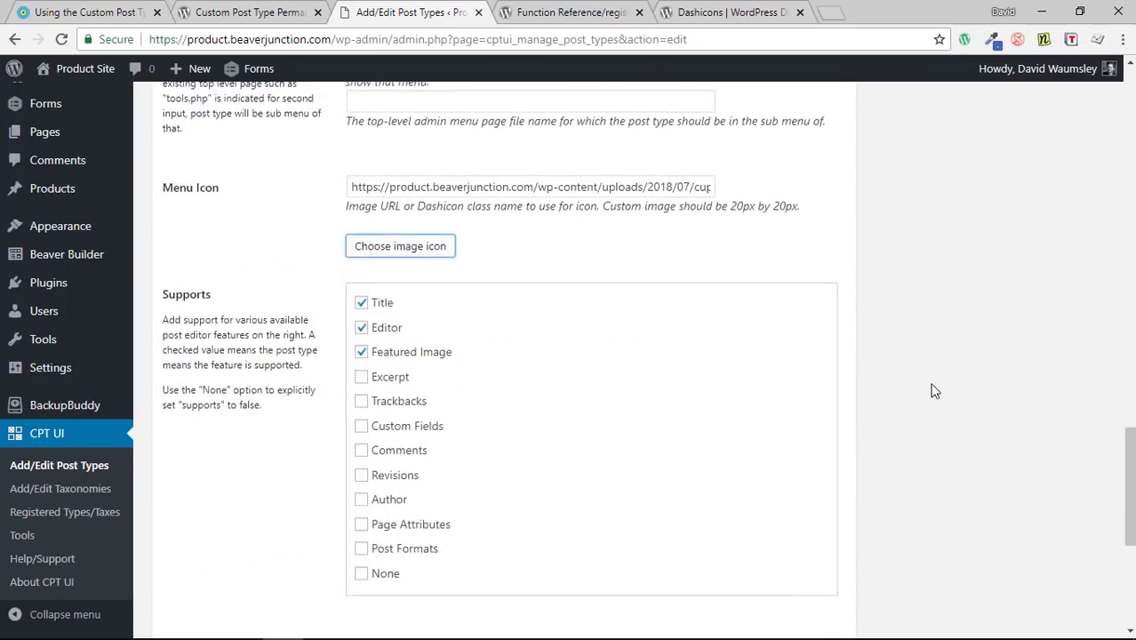
left_click(220, 562)
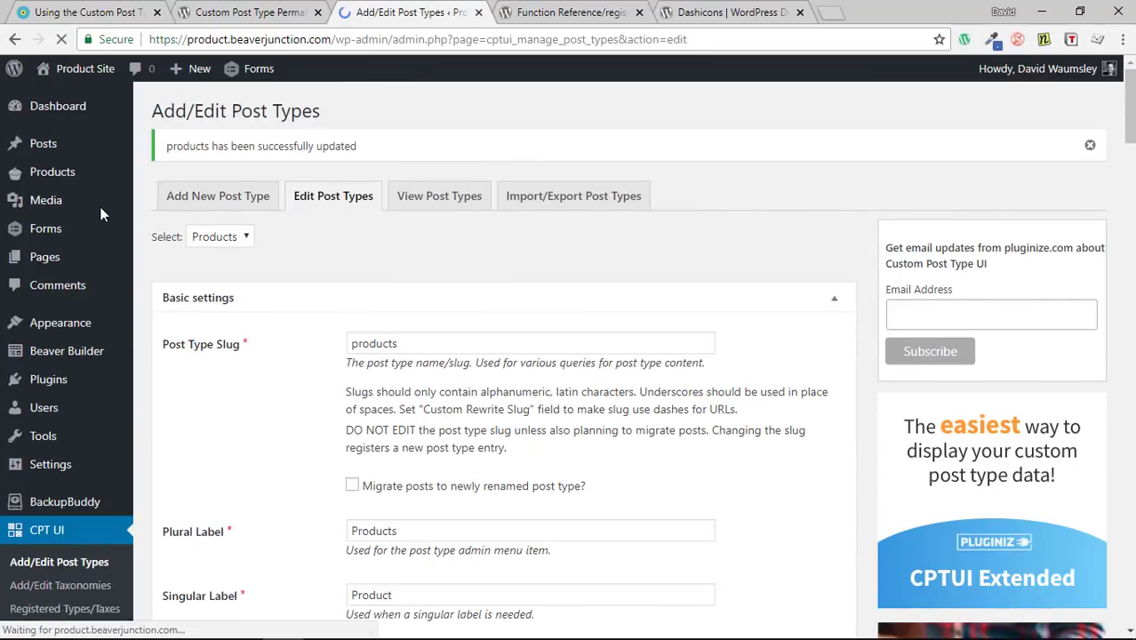
mouse_move(40, 320)
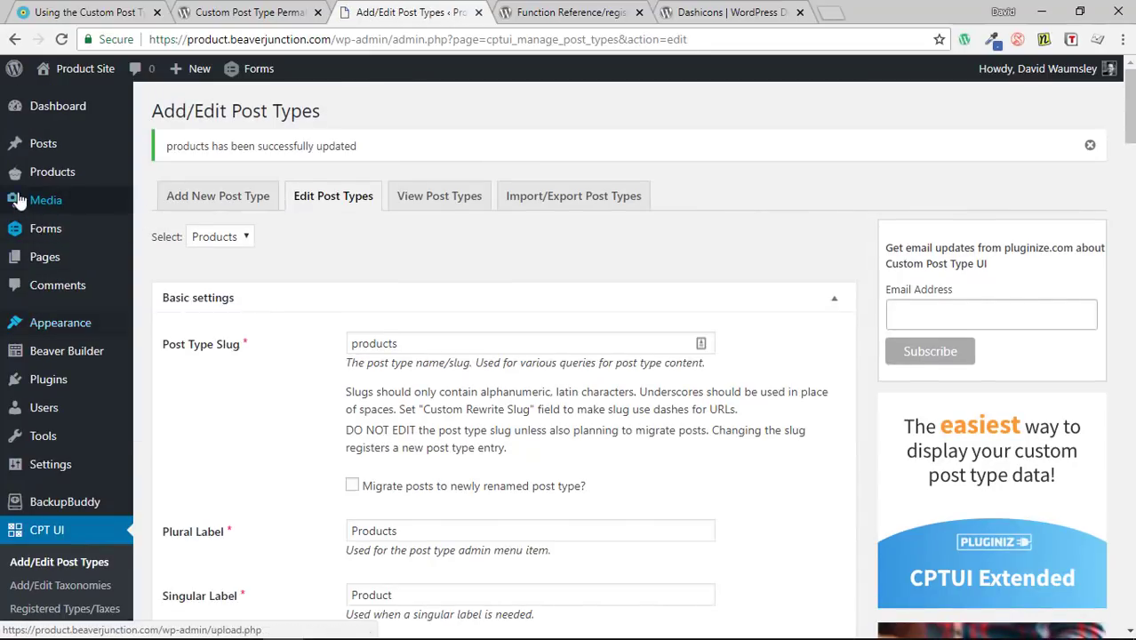
mouse_move(46, 173)
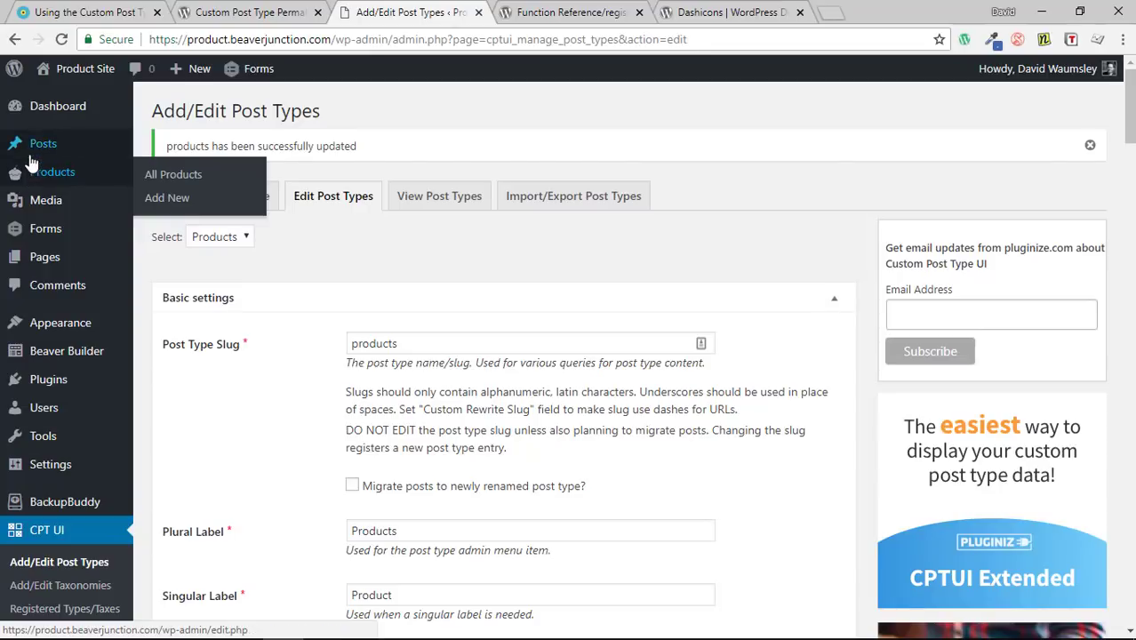
mouse_move(30, 157)
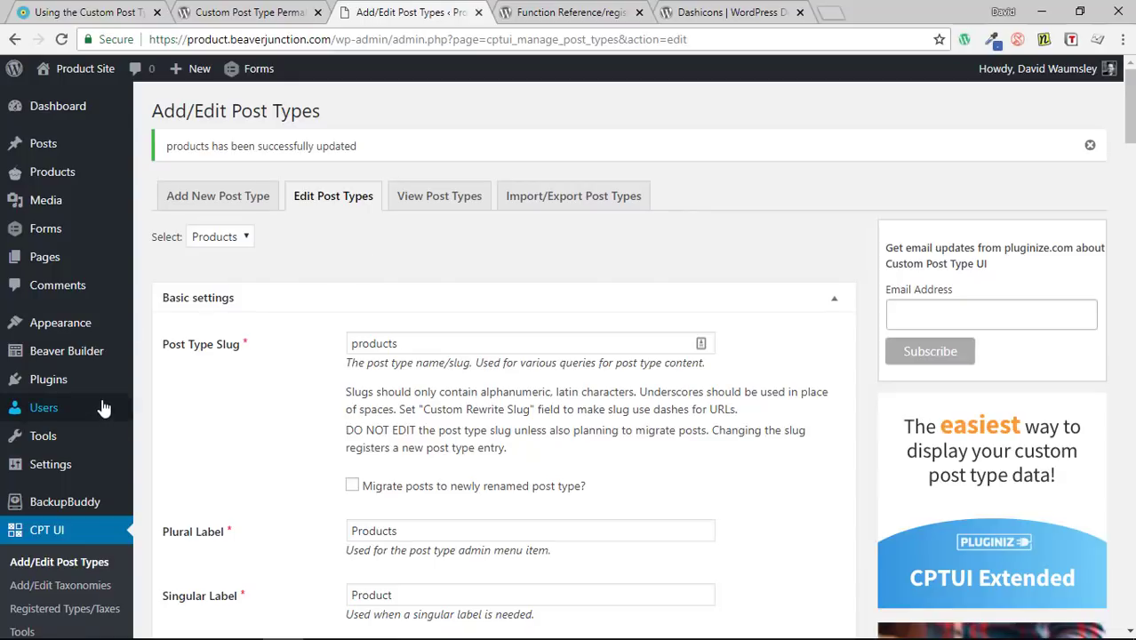
Open the logged-in administrator's profile, preview the Light admin color scheme and switch back to Default
scroll(98, 406, "down", 1)
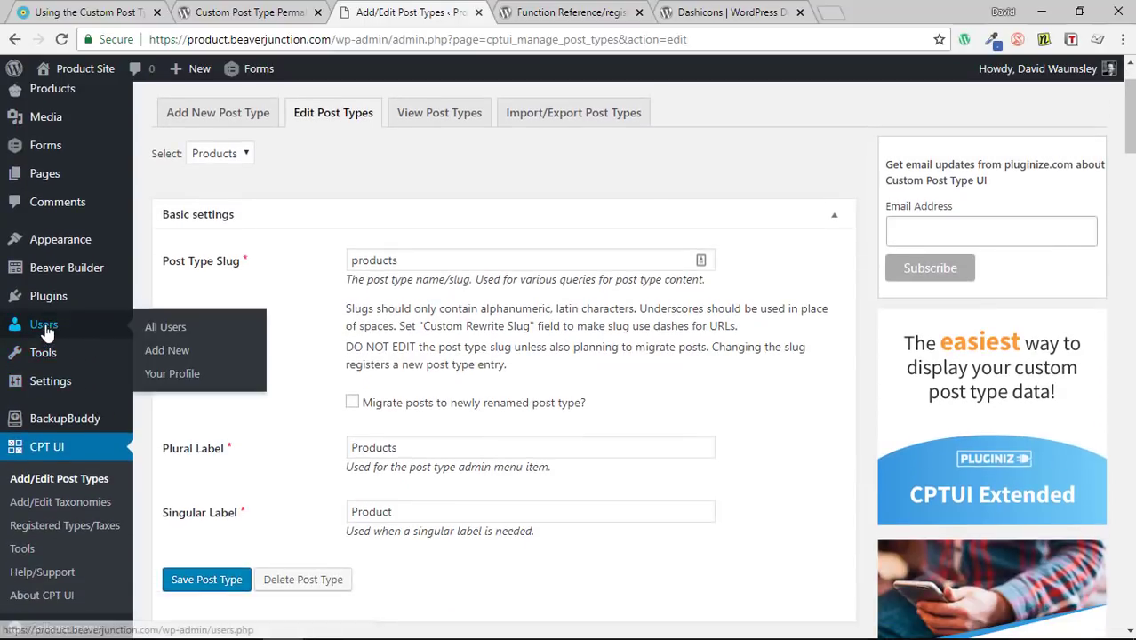
left_click(153, 333)
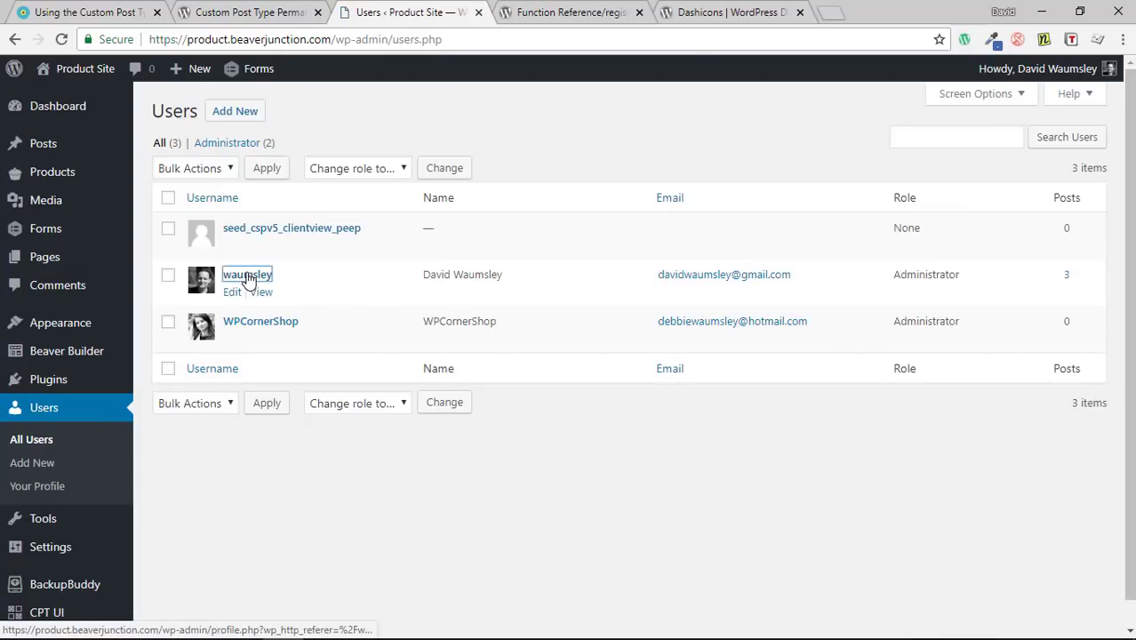
left_click(247, 276)
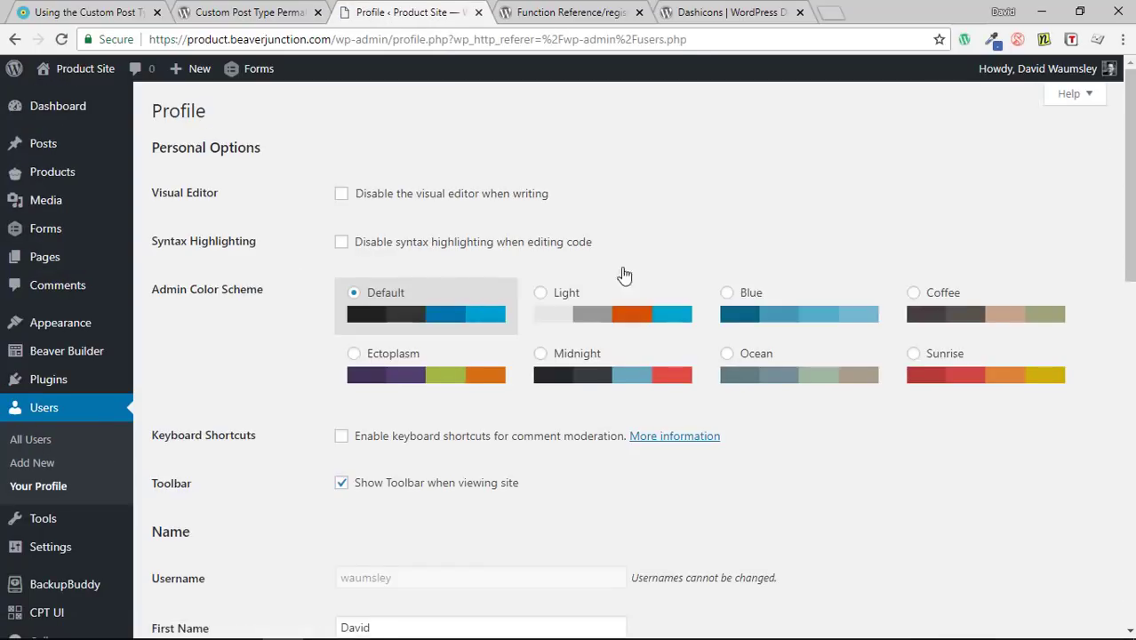
left_click(540, 295)
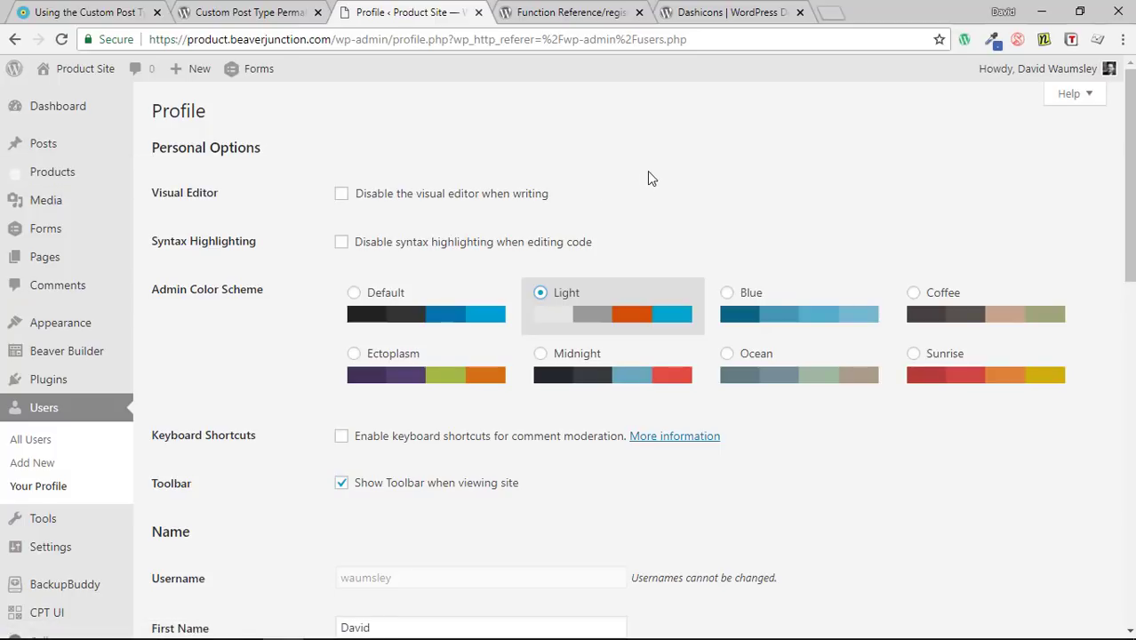
left_click(354, 297)
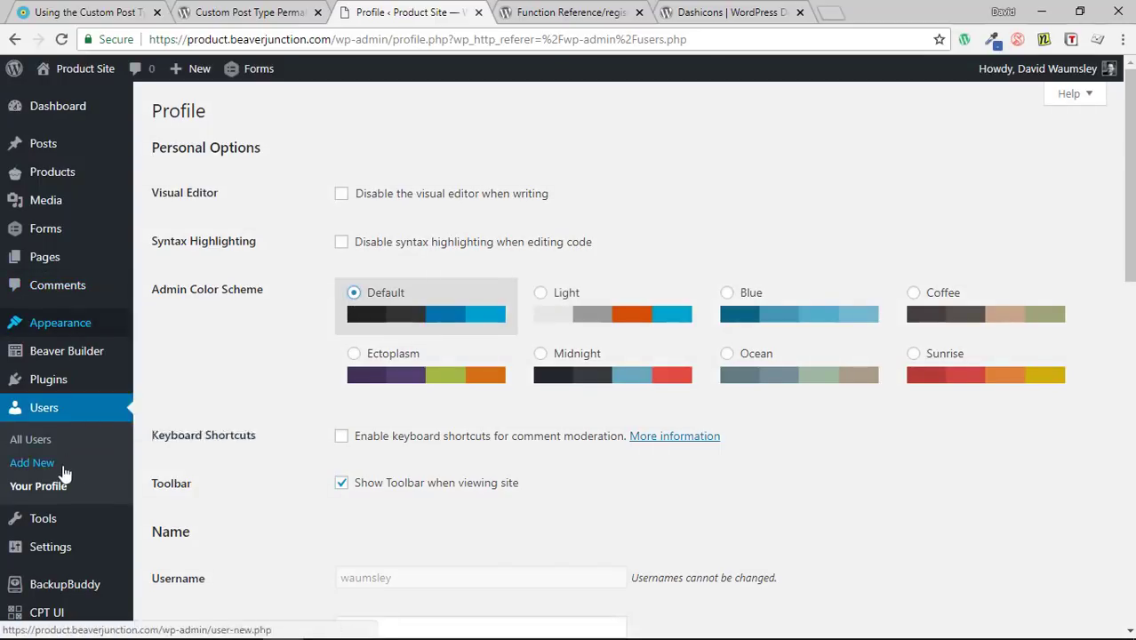
Reopen the Products post type for editing in CPT UI
scroll(54, 480, "down", 1)
mouse_move(36, 580)
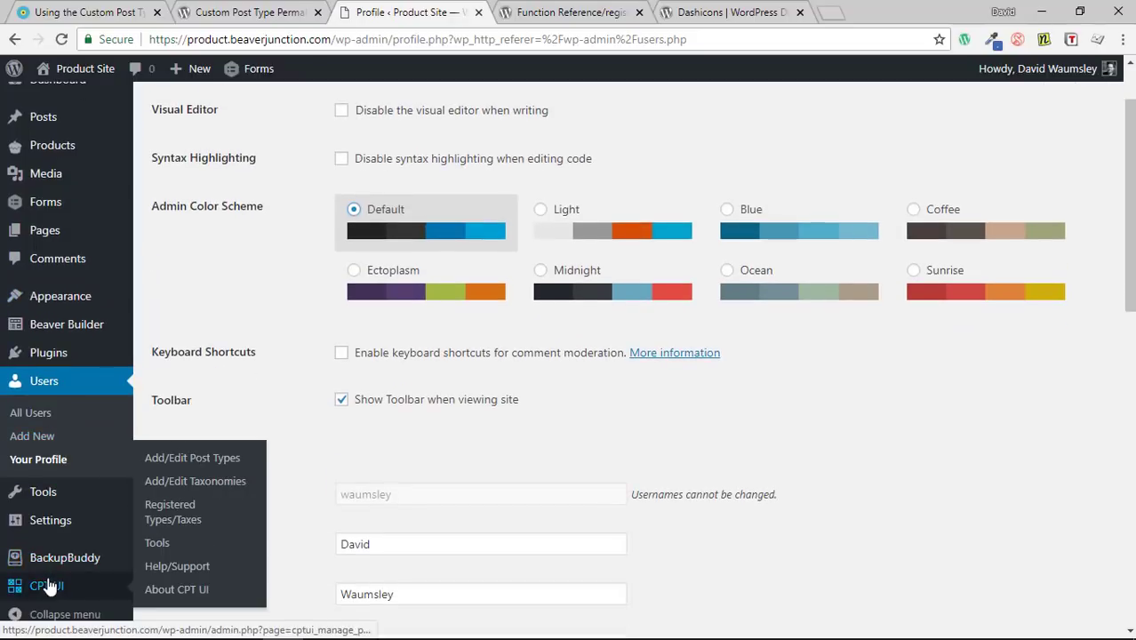
left_click(169, 460)
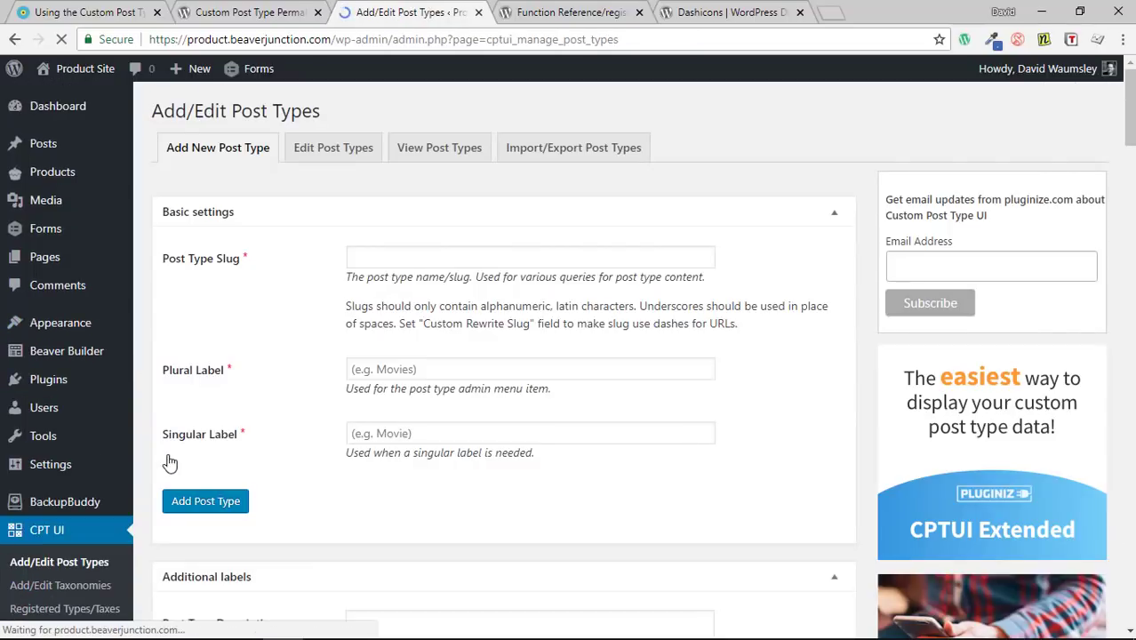
left_click(355, 150)
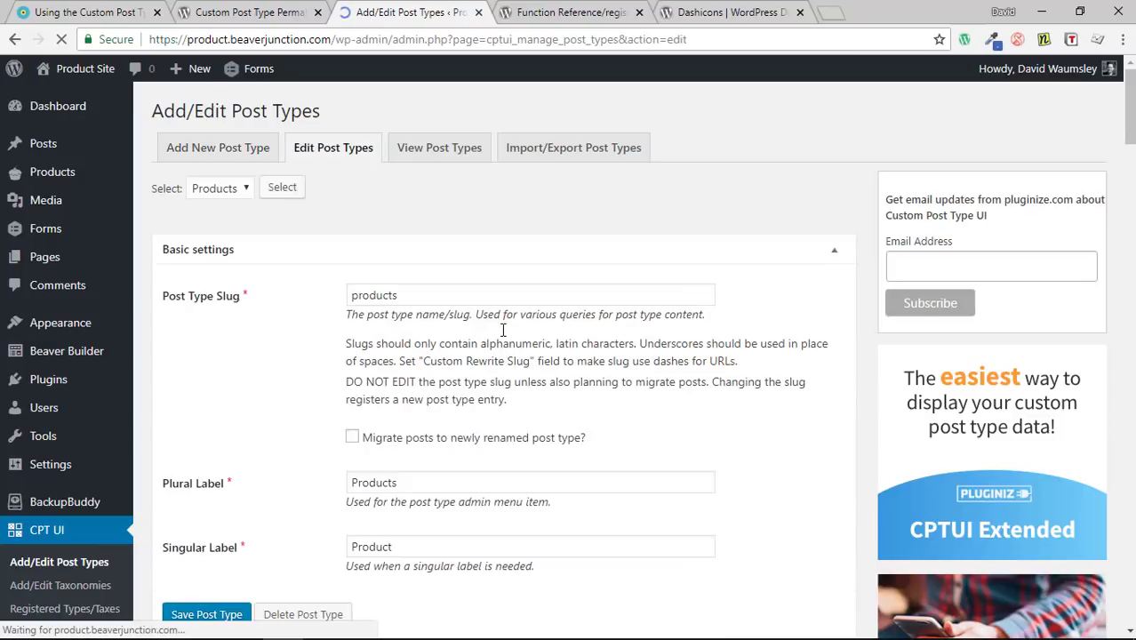
Clear the cupcake image URL from the Products post type's Menu Icon setting
scroll(503, 333, "down", 10)
scroll(502, 336, "down", 15)
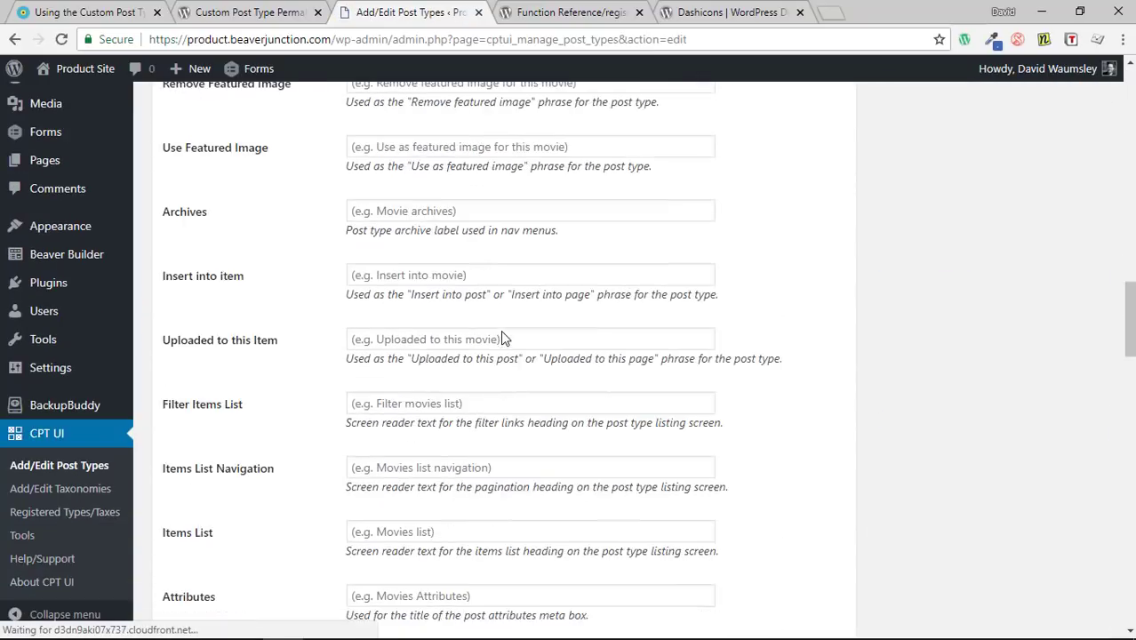
scroll(501, 332, "down", 5)
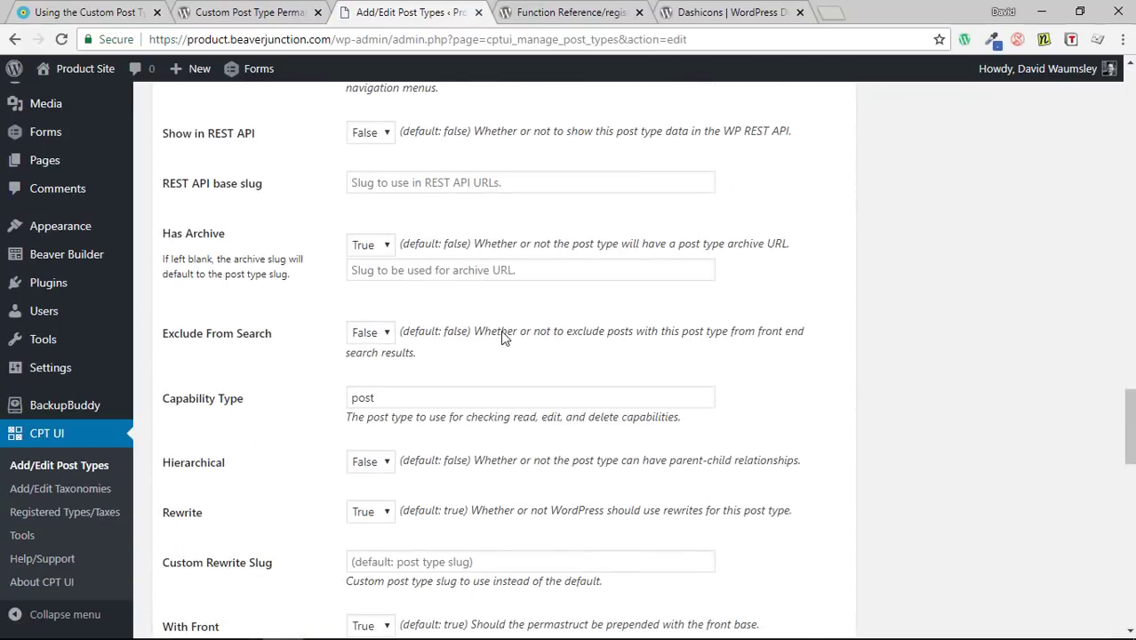
scroll(502, 332, "down", 5)
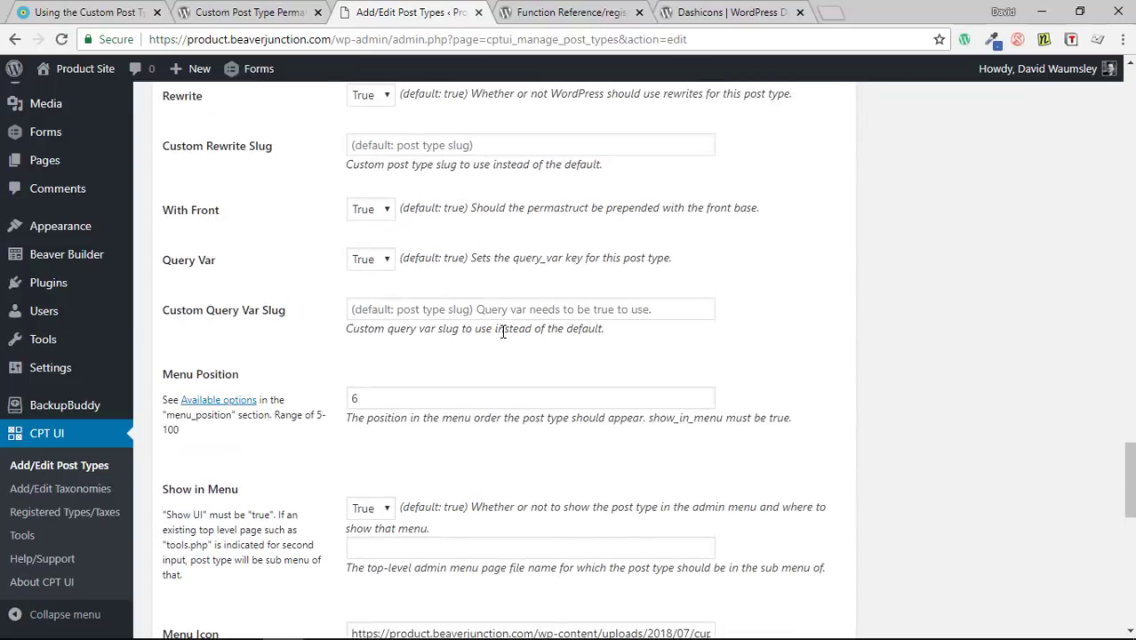
scroll(497, 468, "down", 4)
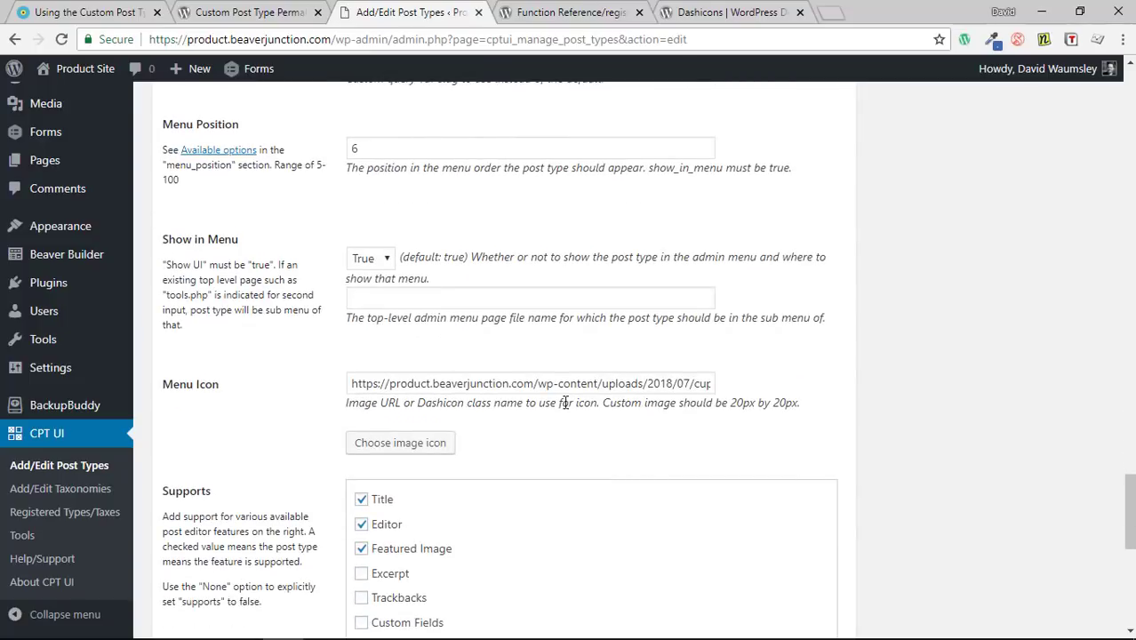
left_click_drag(350, 383, 678, 389)
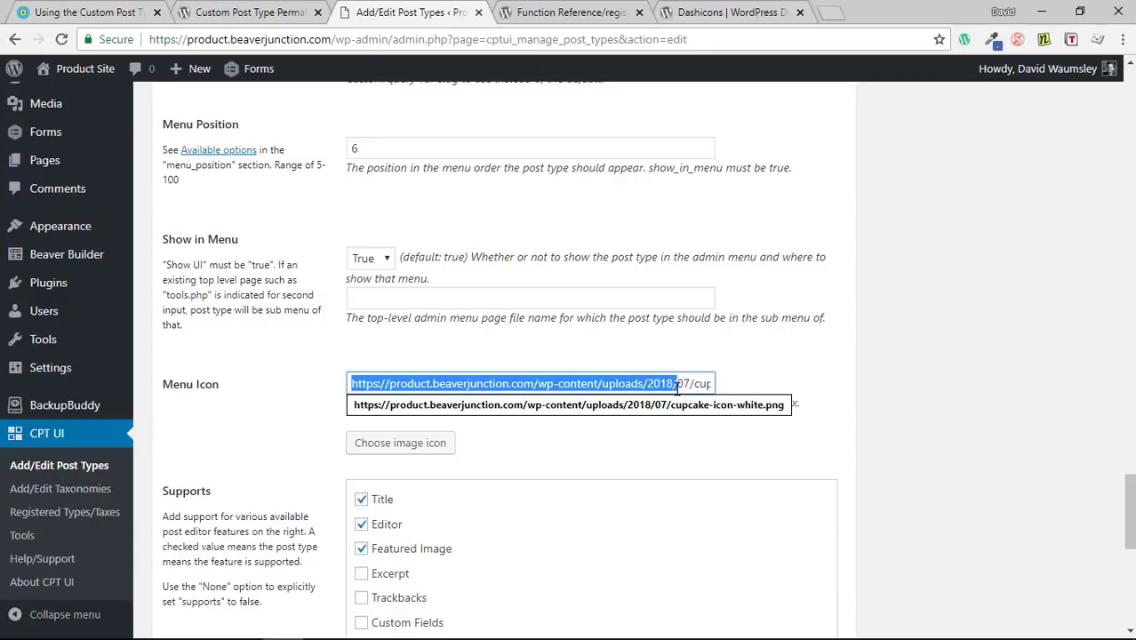
key("BackSpace")
left_click_drag(591, 375, 310, 382)
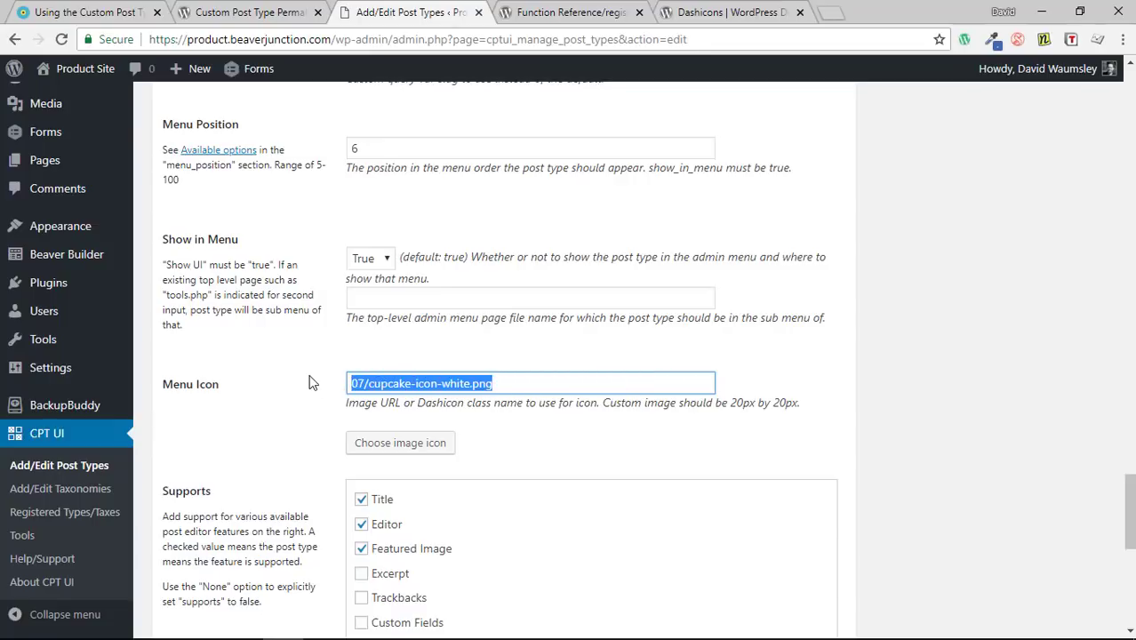
key("BackSpace")
left_click(277, 407)
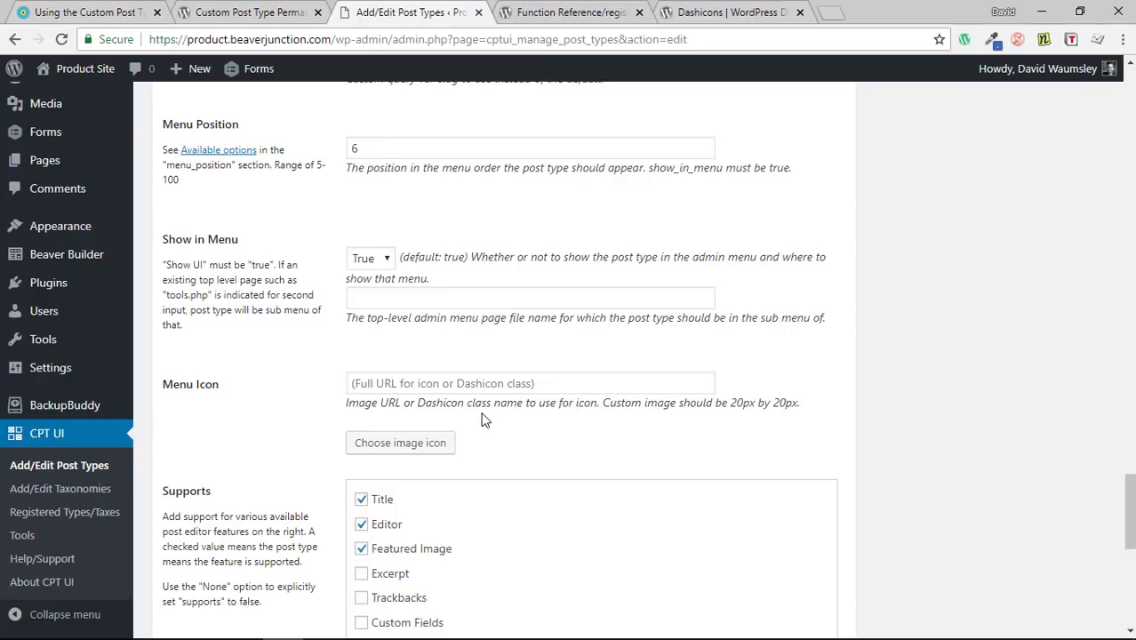
Copy the dashicons-cart class name from the WordPress Dashicons page and browse the other available icons
left_click(570, 11)
left_click(711, 12)
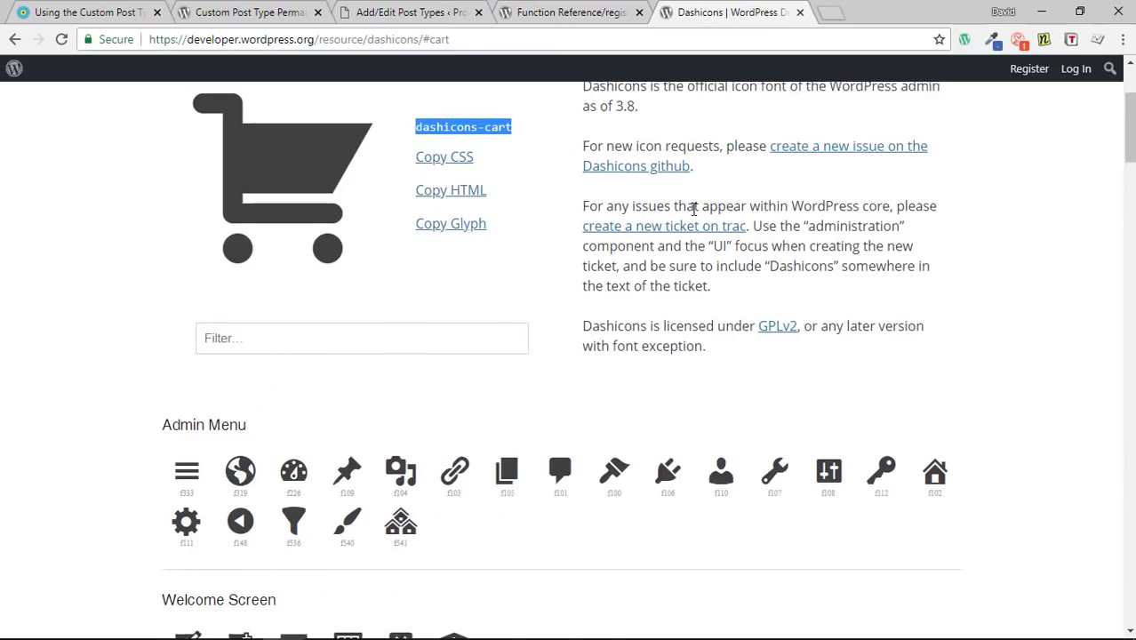
scroll(693, 209, "up", 2)
left_click(524, 365)
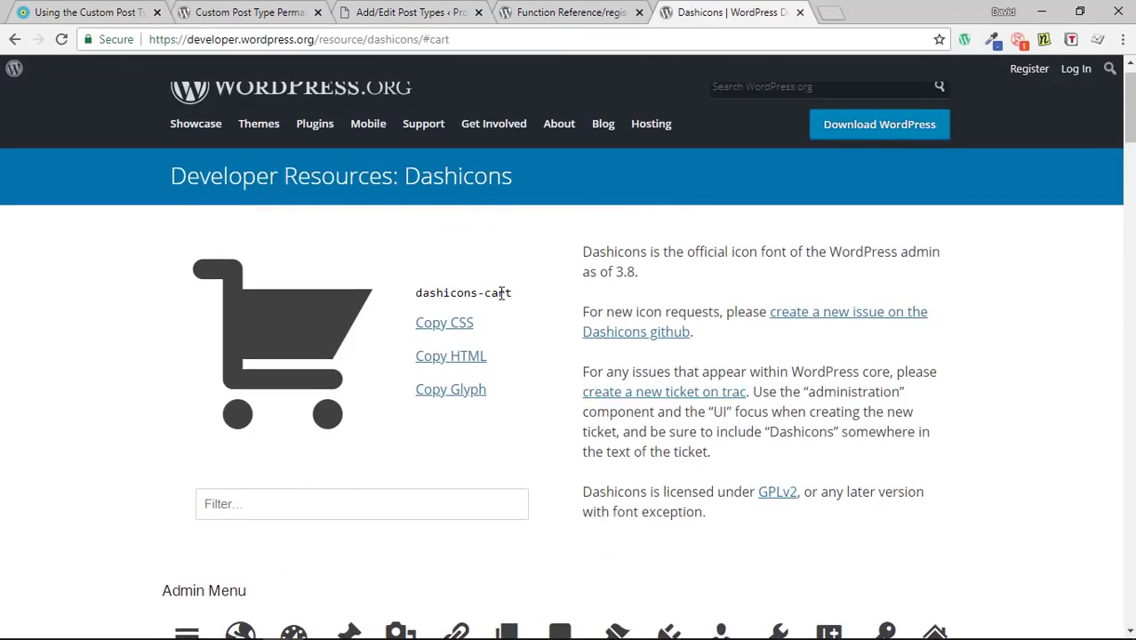
left_click_drag(519, 295, 414, 302)
key("ctrl+c")
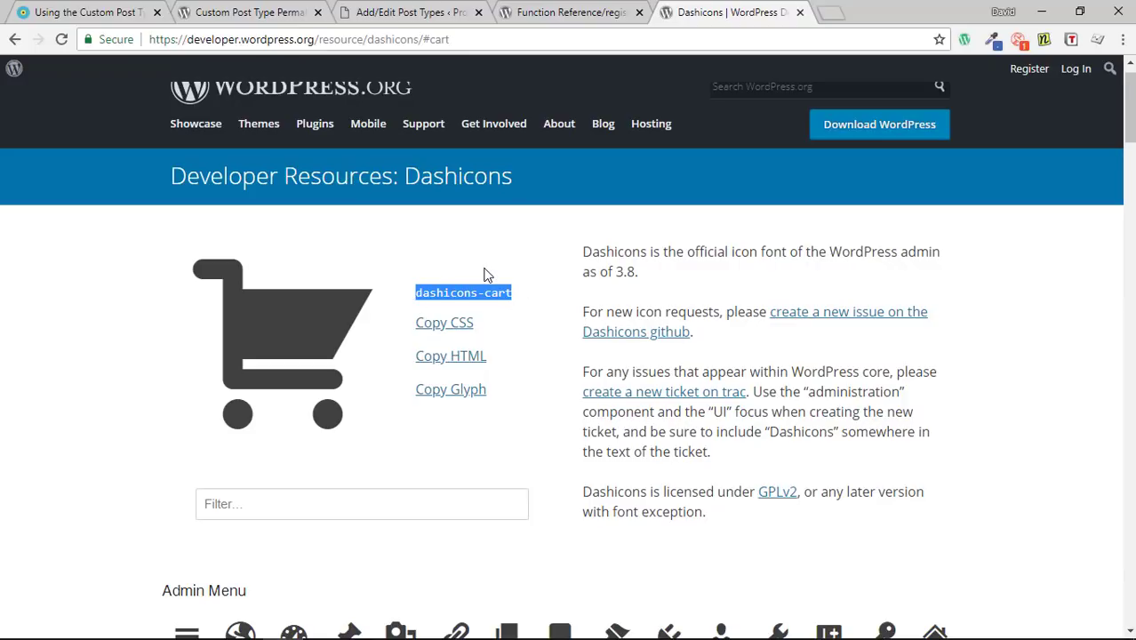
left_click(529, 326)
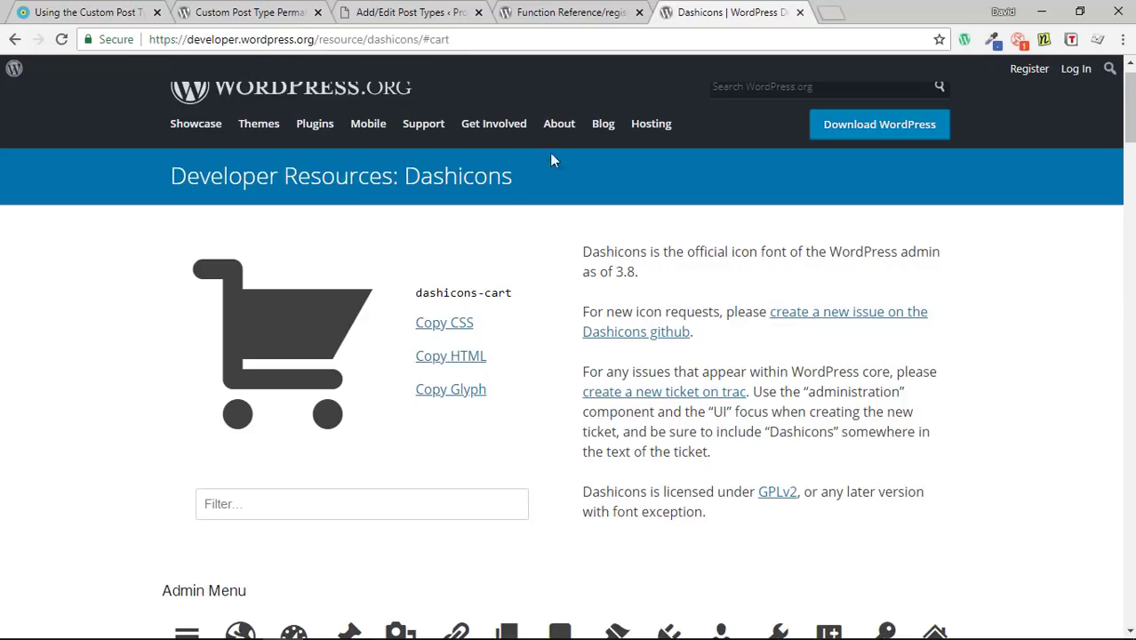
scroll(806, 356, "down", 13)
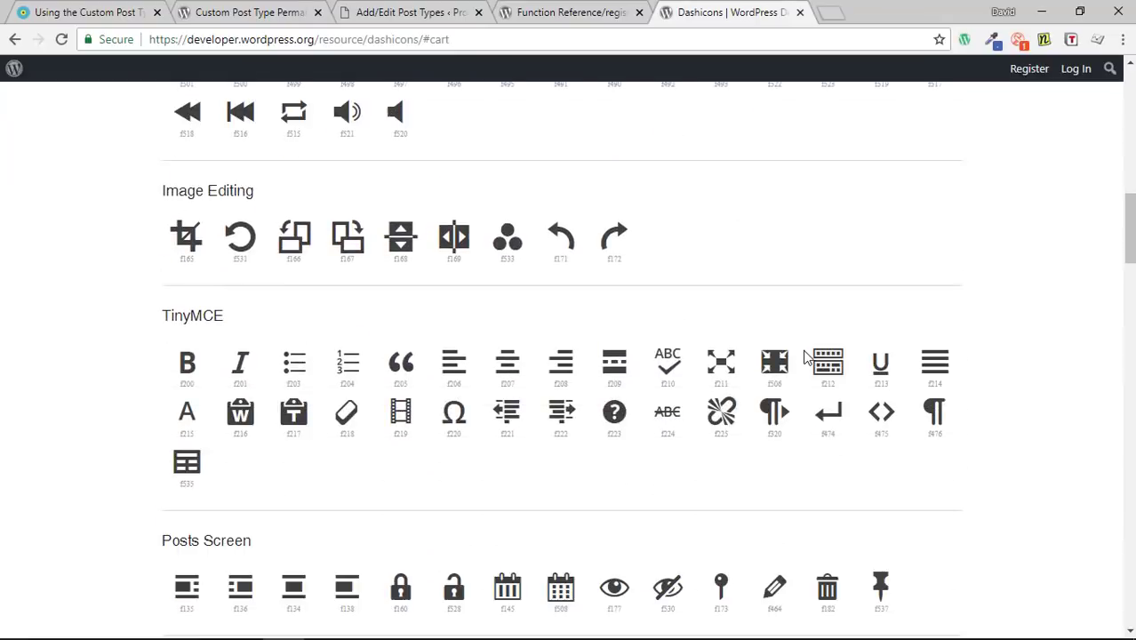
scroll(806, 358, "up", 4)
Set the Products post type's Menu Icon to dashicons-cart, without a leading space
left_click(382, 10)
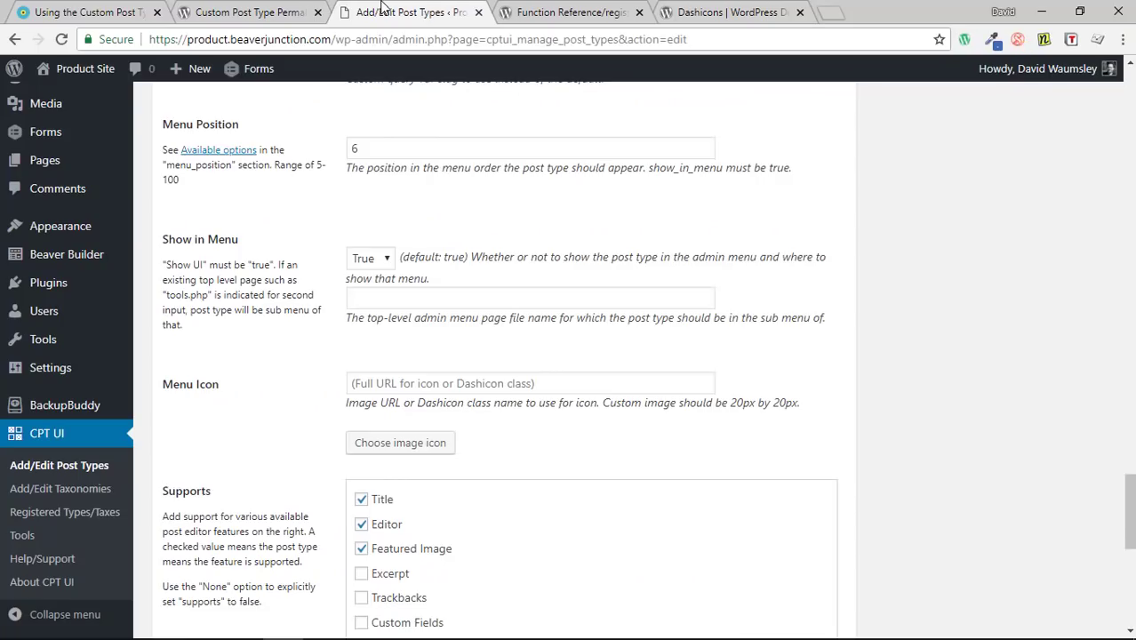
left_click(487, 389)
key("ctrl+v")
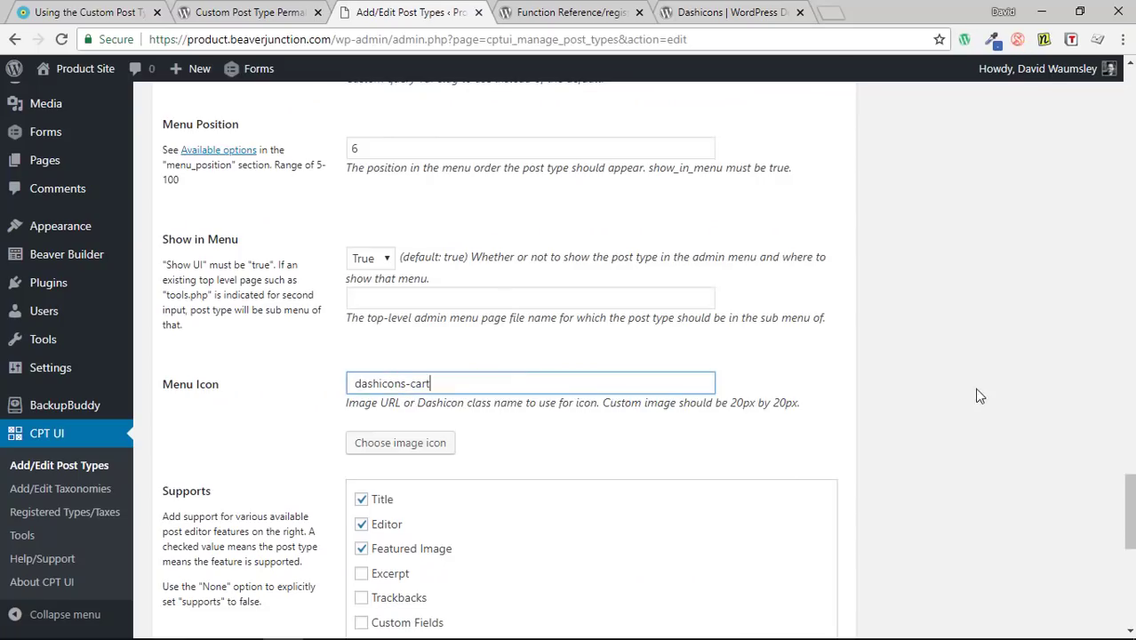
left_click(351, 383)
key("Delete")
left_click(872, 492)
Add Excerpt, Custom Fields, Revisions and Author to the post type's supported editor features
scroll(872, 487, "down", 3)
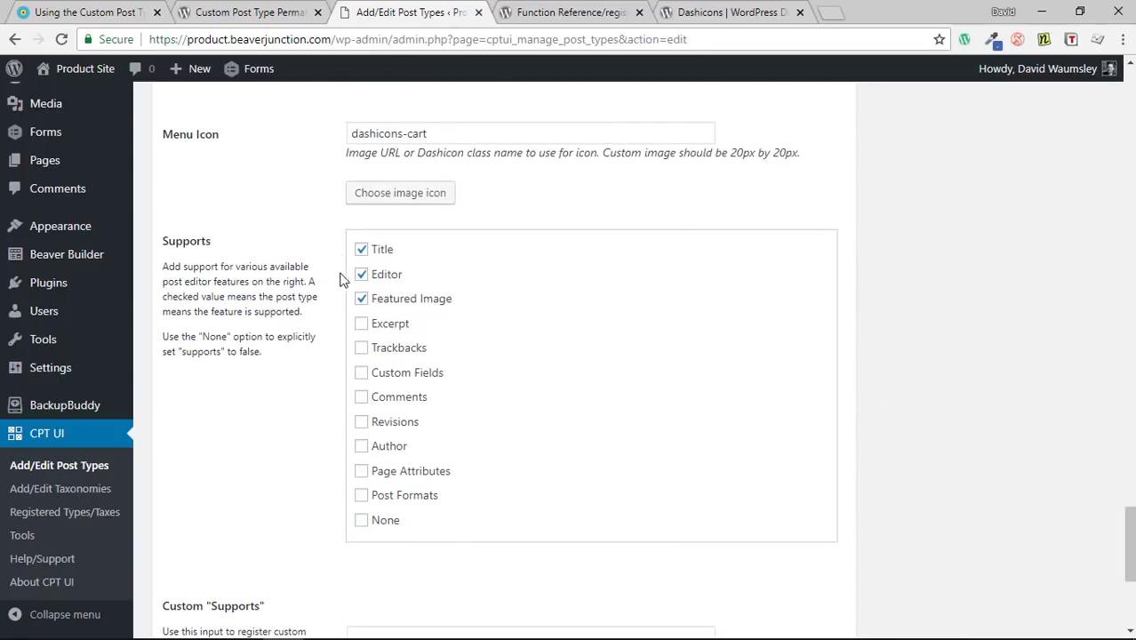
left_click(361, 423)
left_click(363, 447)
left_click(363, 325)
Examine the Custom Supports and Built-in Taxonomies settings and compare them with the Categories and Tags entries under Posts
scroll(569, 364, "down", 2)
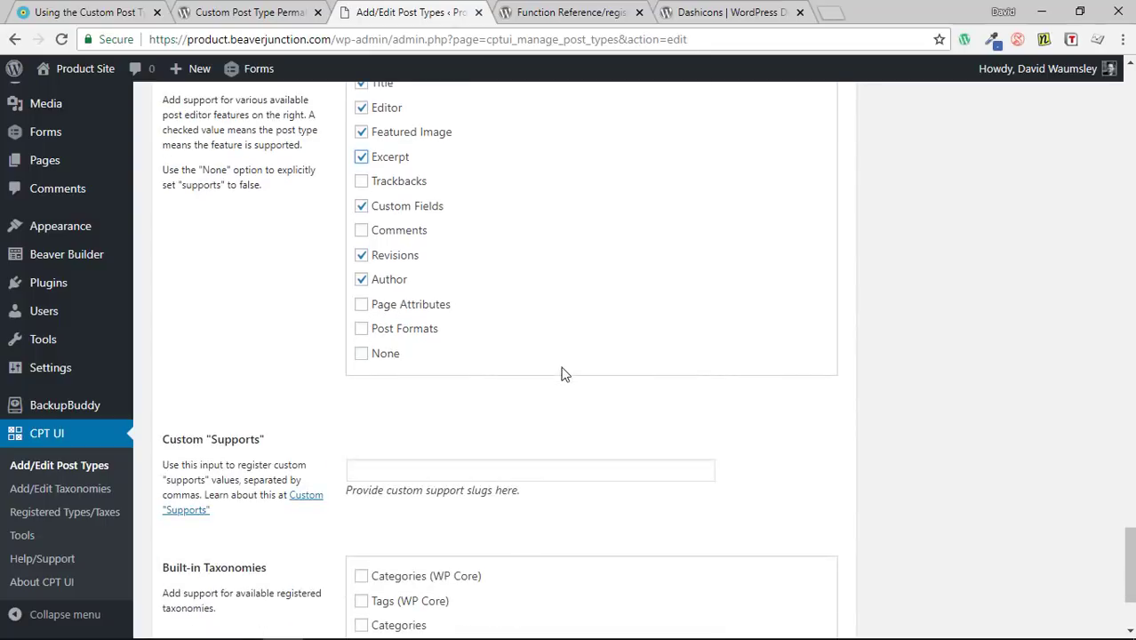
left_click(476, 469)
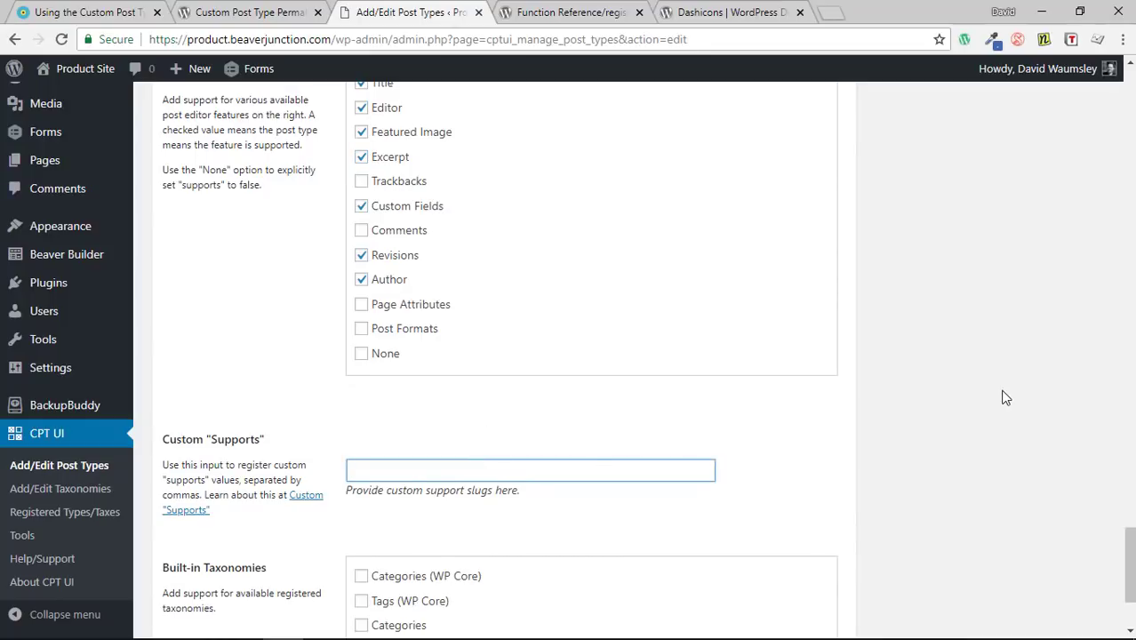
scroll(1002, 396, "down", 1)
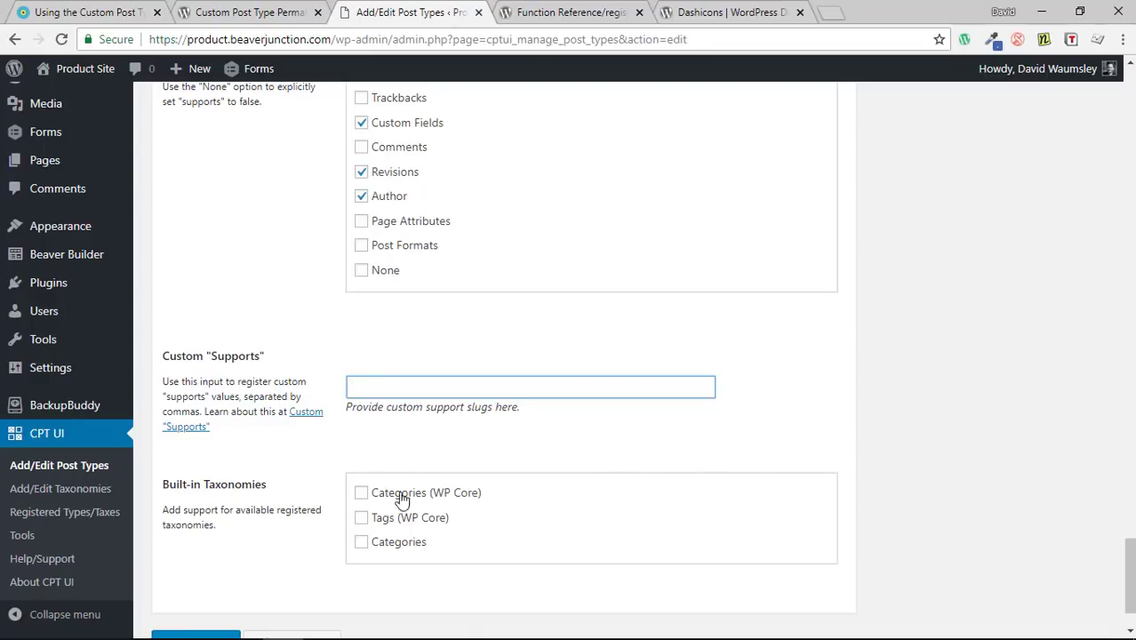
mouse_move(124, 227)
scroll(191, 228, "up", 4)
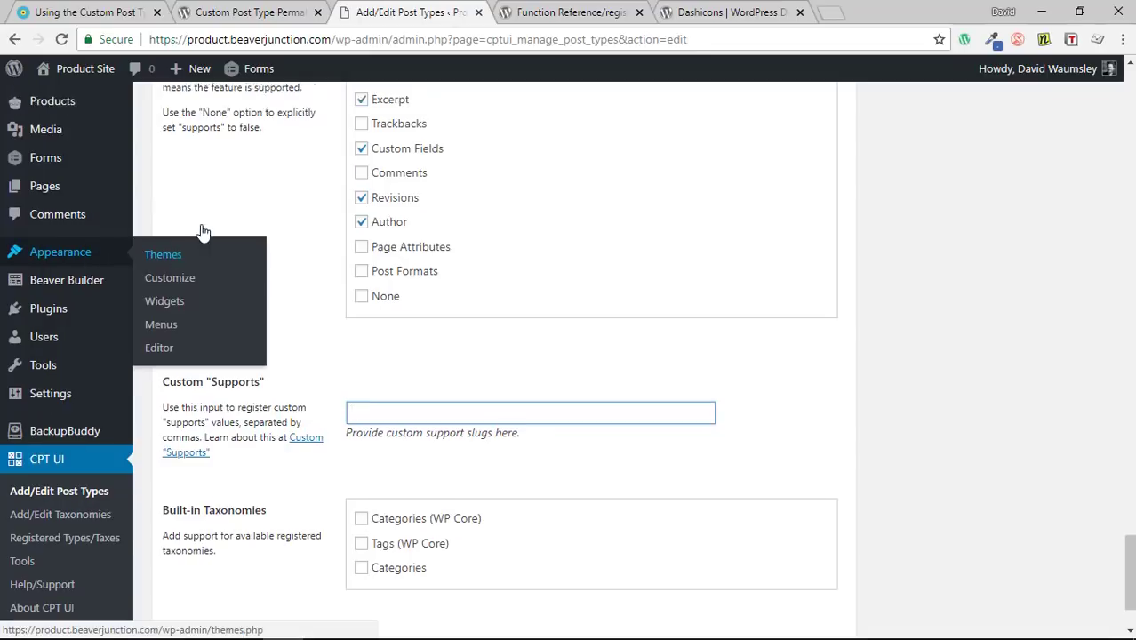
mouse_move(131, 182)
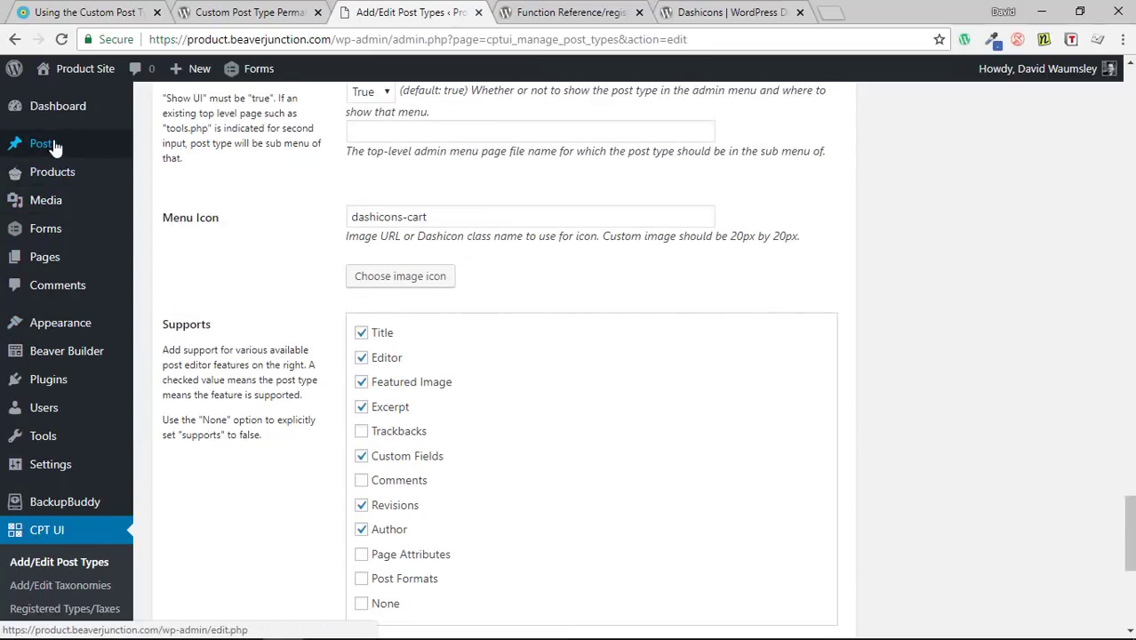
mouse_move(62, 144)
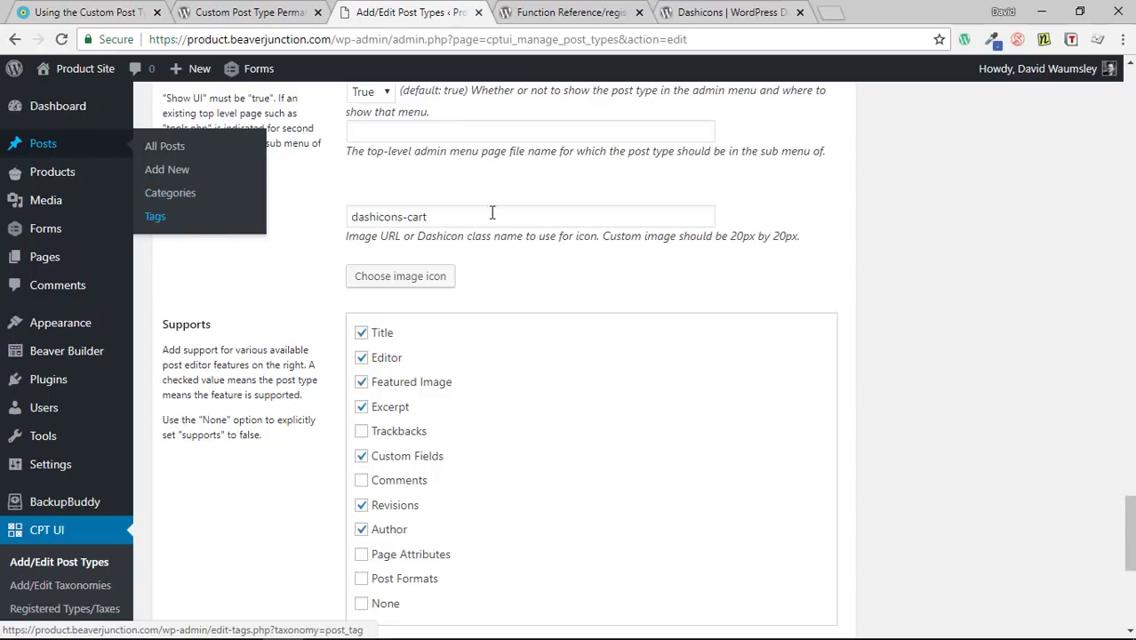
scroll(906, 425, "down", 5)
scroll(907, 425, "down", 1)
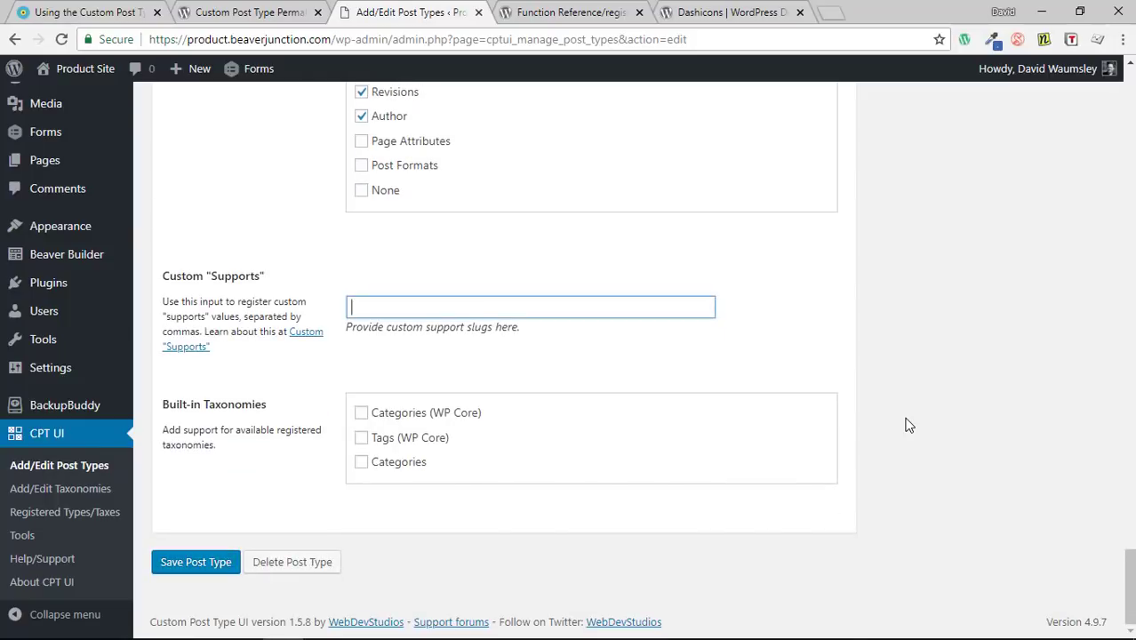
Save the Products post type and open the Cake 8 product for editing
left_click(195, 563)
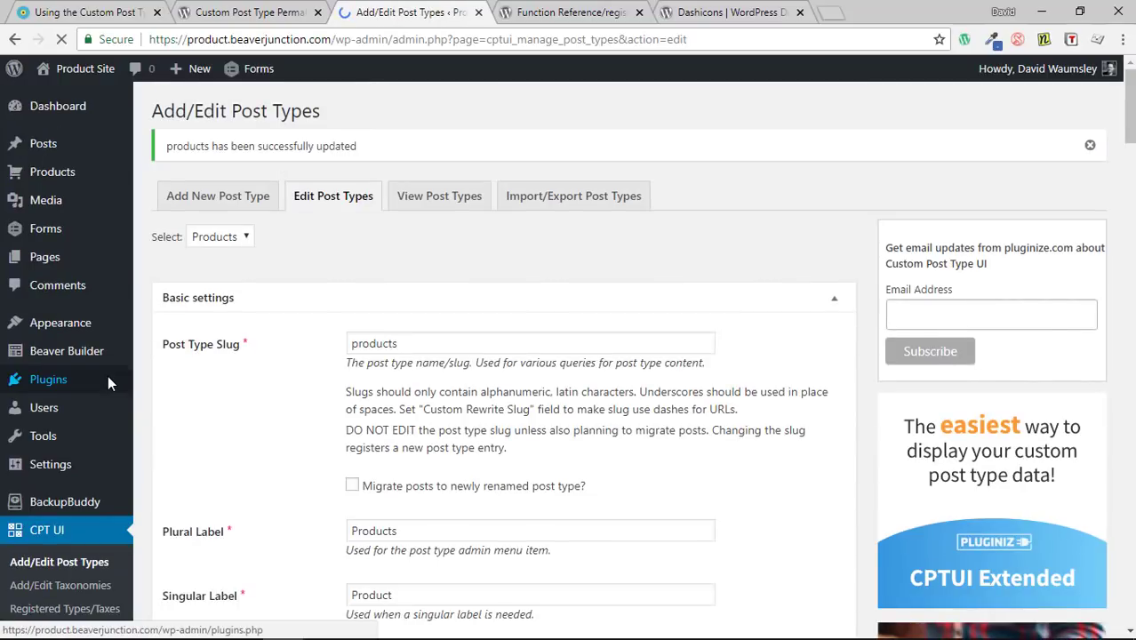
mouse_move(59, 179)
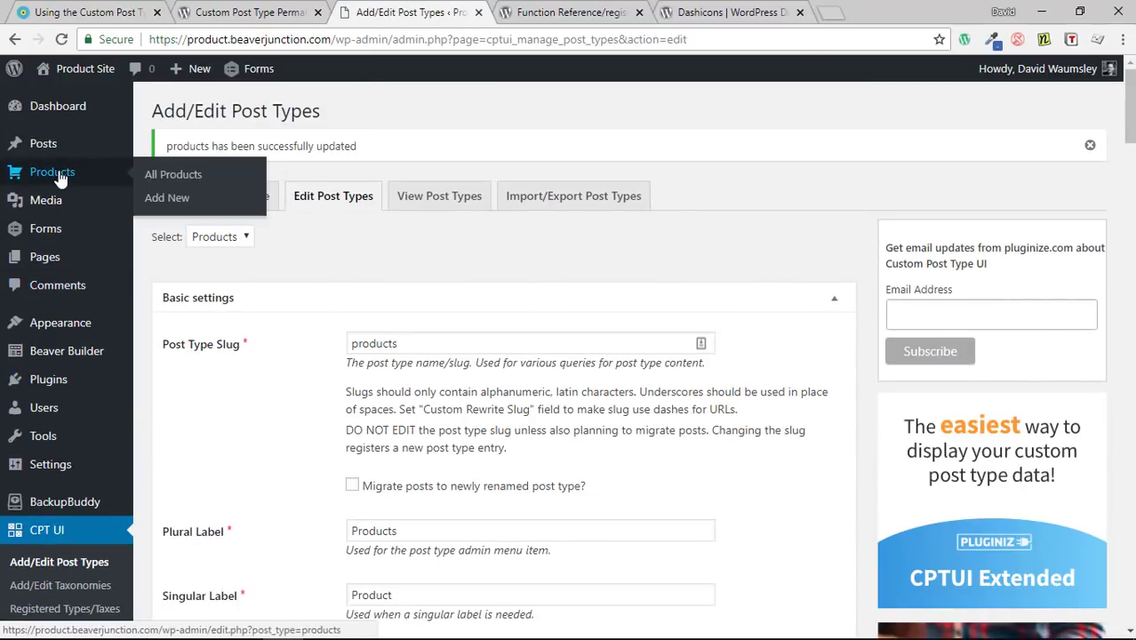
left_click(174, 182)
left_click(221, 227)
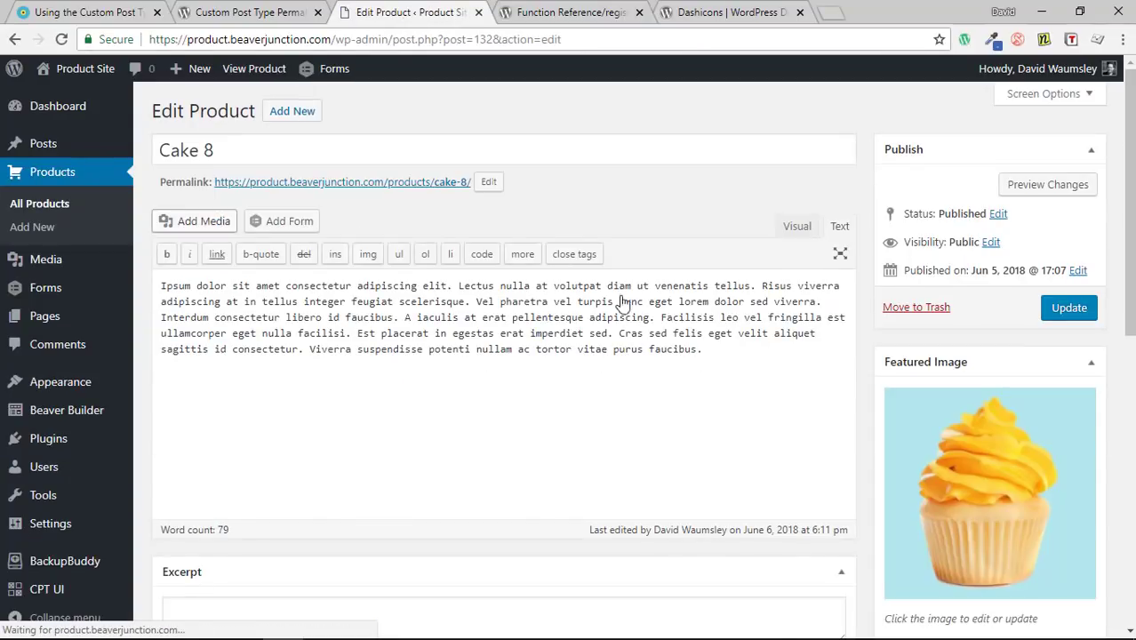
Check the Cake 8 edit screen for the Excerpt, Custom Fields, Slug and Author sections
scroll(627, 306, "down", 2)
scroll(632, 310, "down", 2)
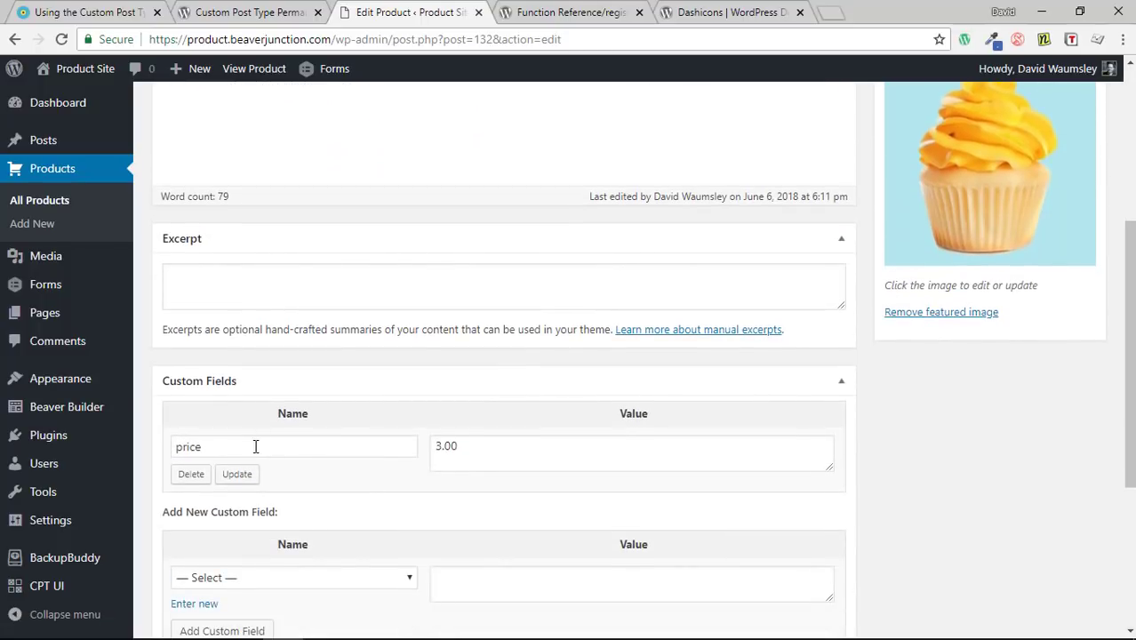
scroll(416, 435, "down", 3)
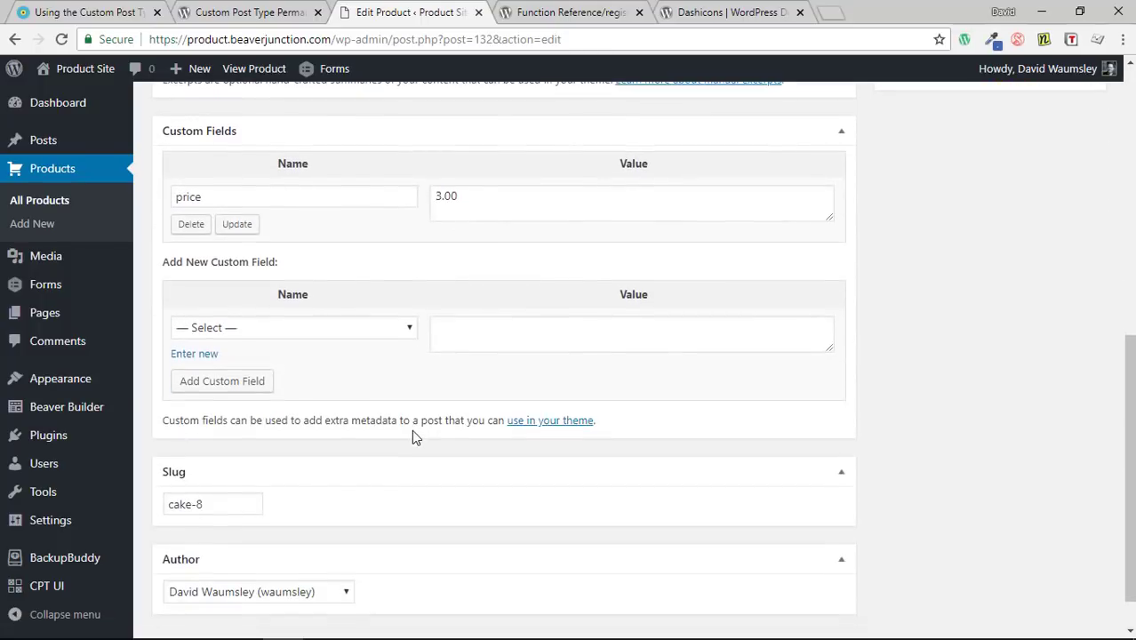
scroll(413, 435, "down", 1)
scroll(413, 434, "up", 8)
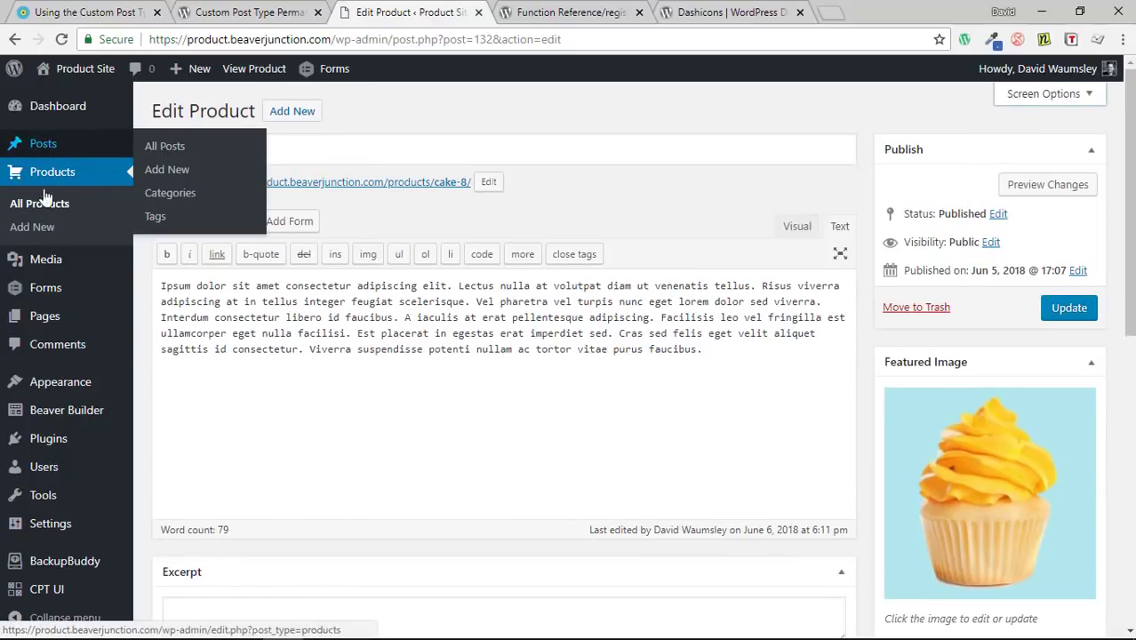
Open the form for adding a new taxonomy in CPT UI
mouse_move(44, 325)
scroll(44, 322, "down", 3)
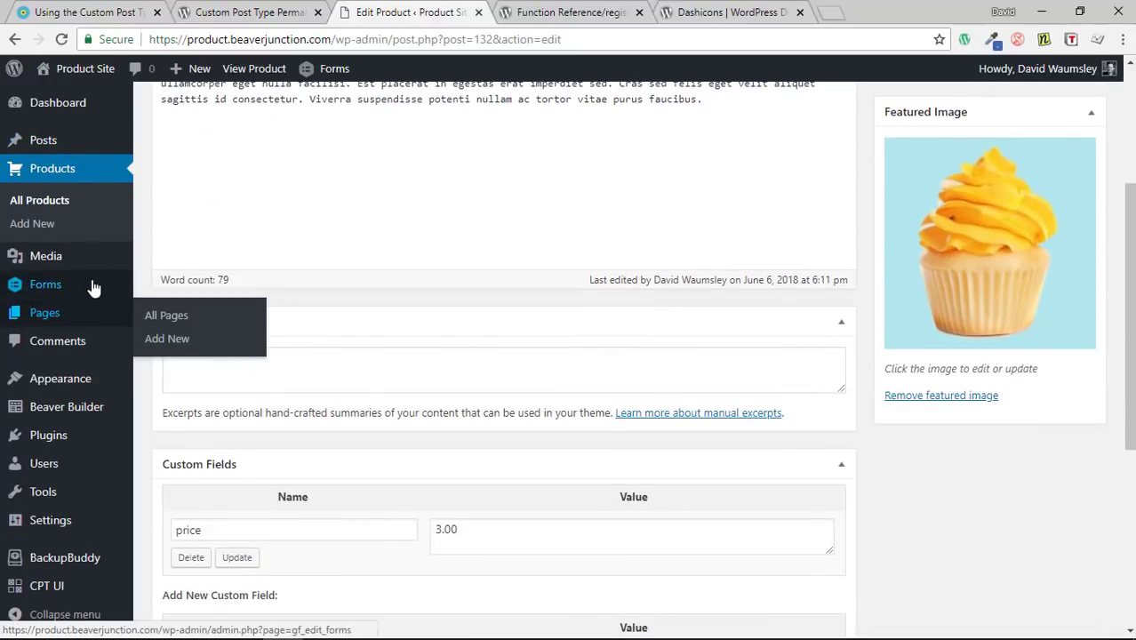
mouse_move(89, 397)
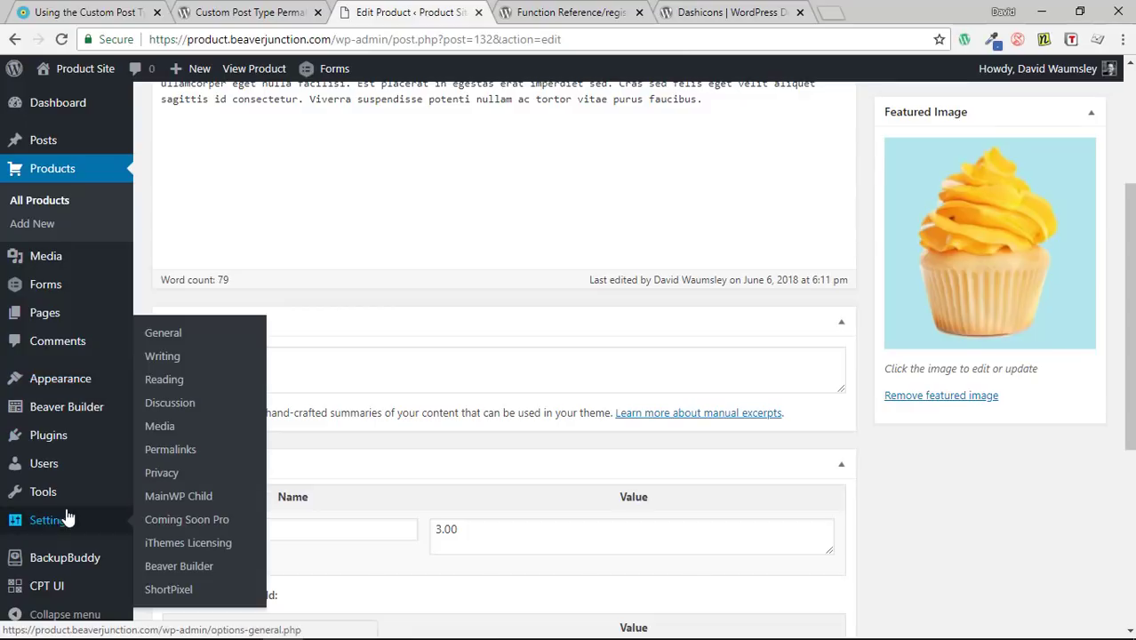
mouse_move(46, 591)
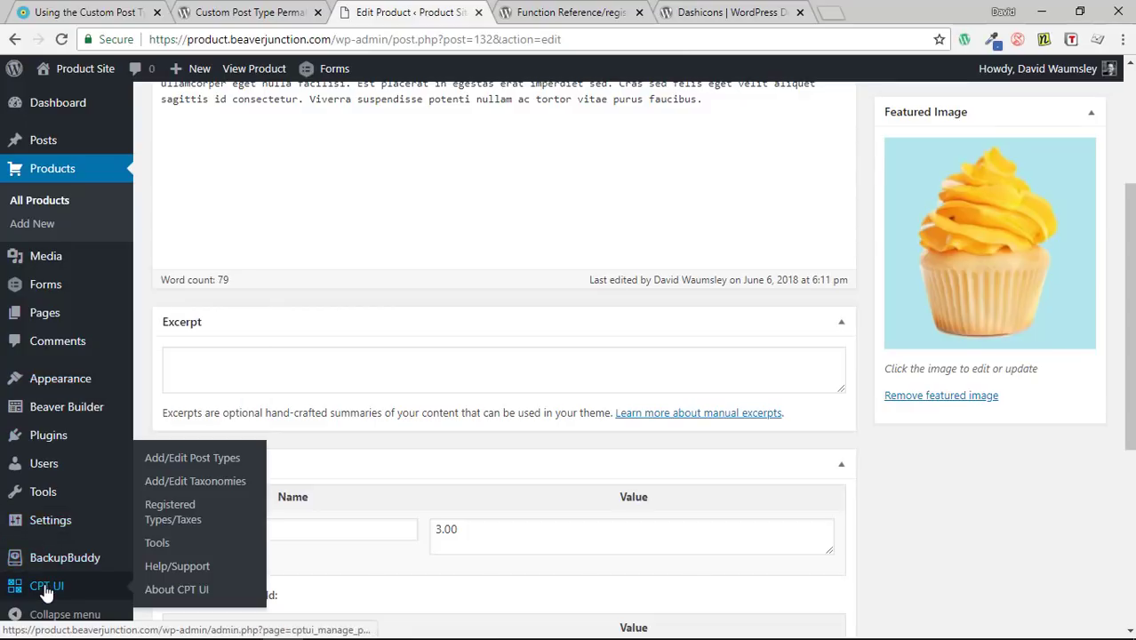
left_click(190, 485)
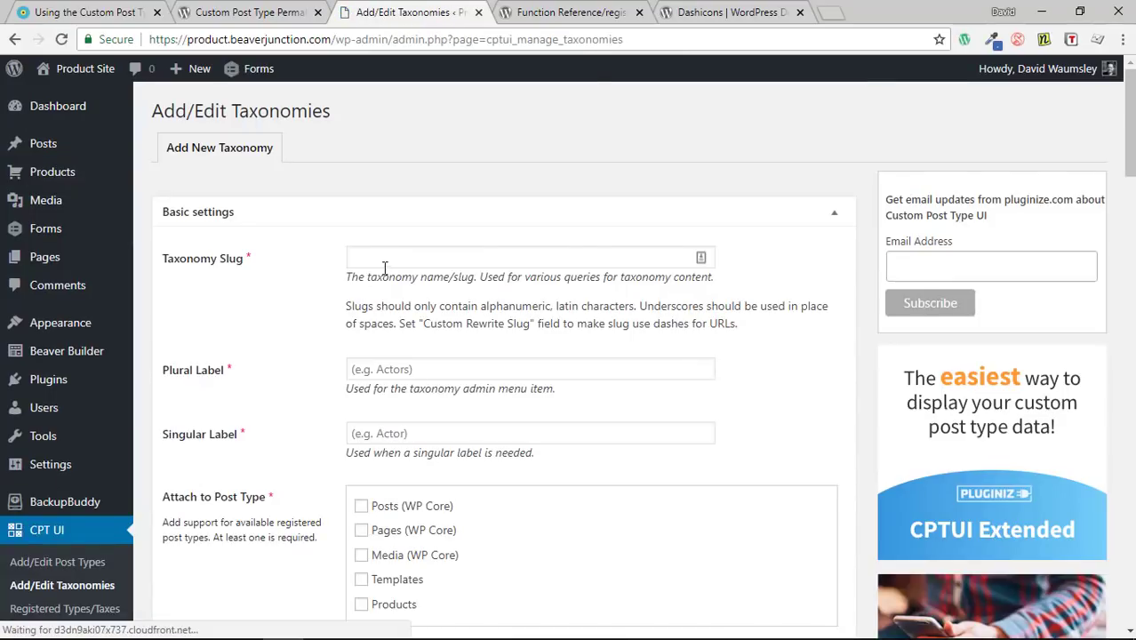
Set the new taxonomy's slug to types, plural label to Types and singular label to Type
left_click(386, 263)
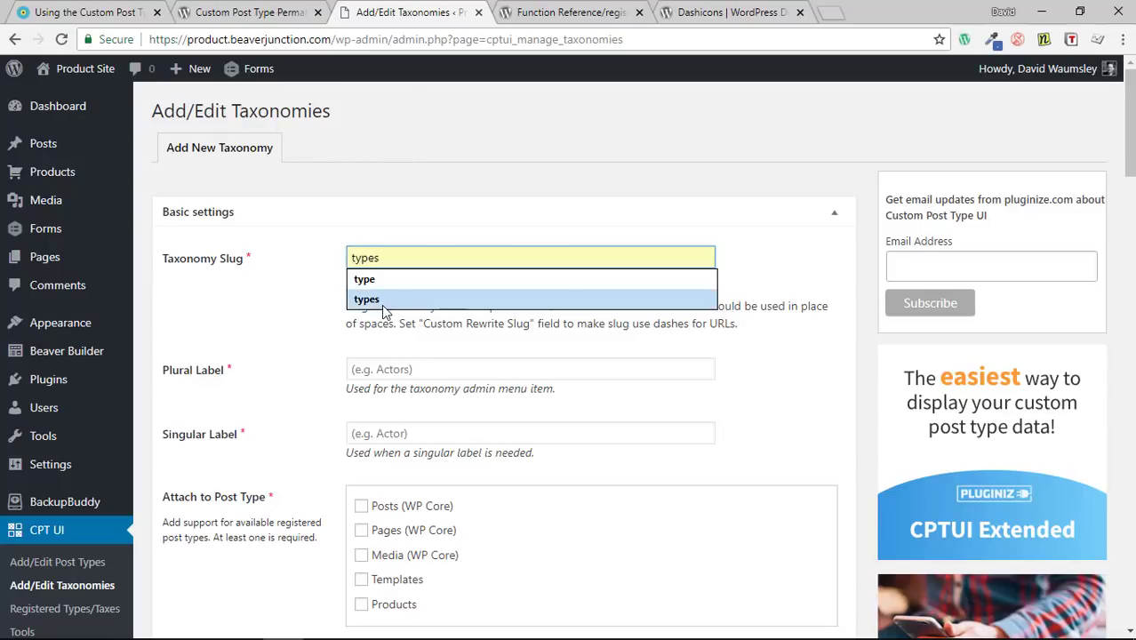
left_click(381, 303)
left_click(384, 364)
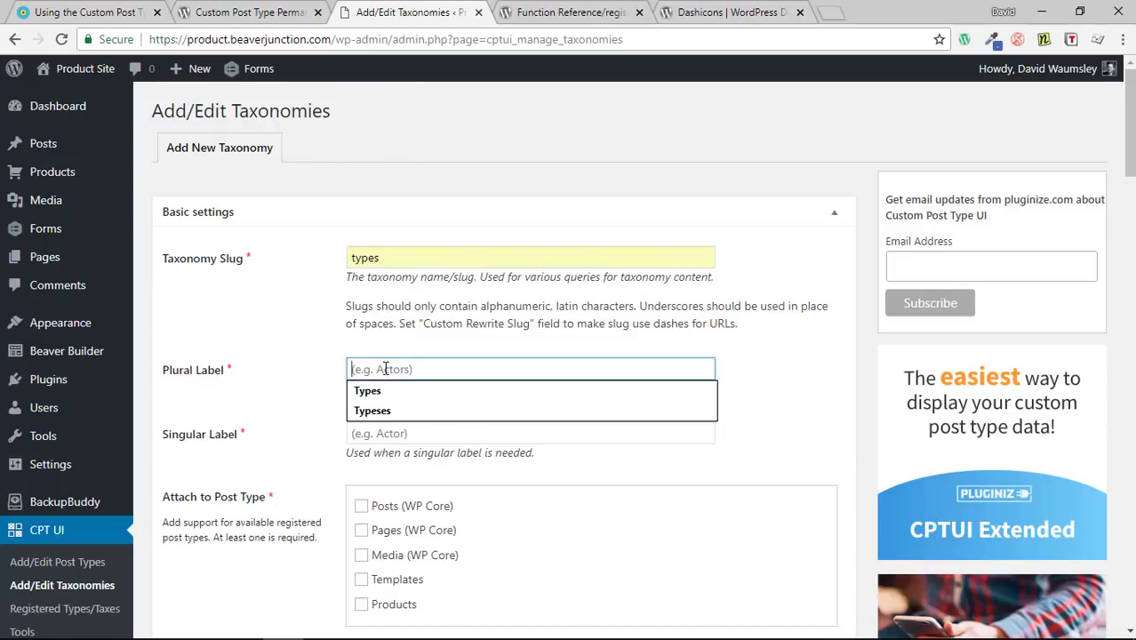
key("Escape")
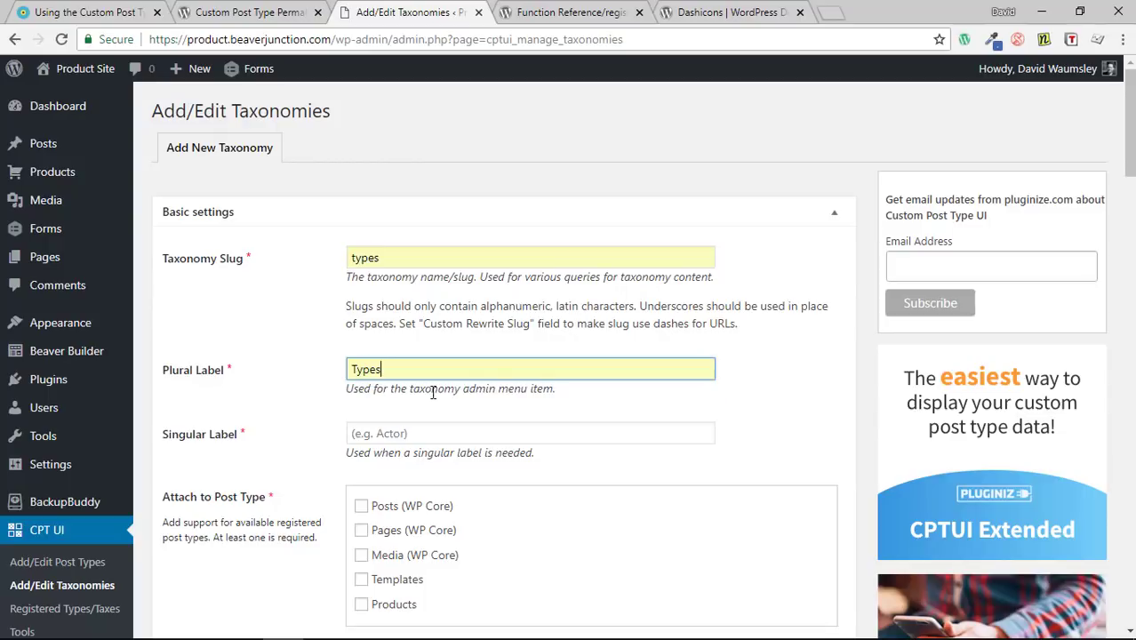
left_click(386, 435)
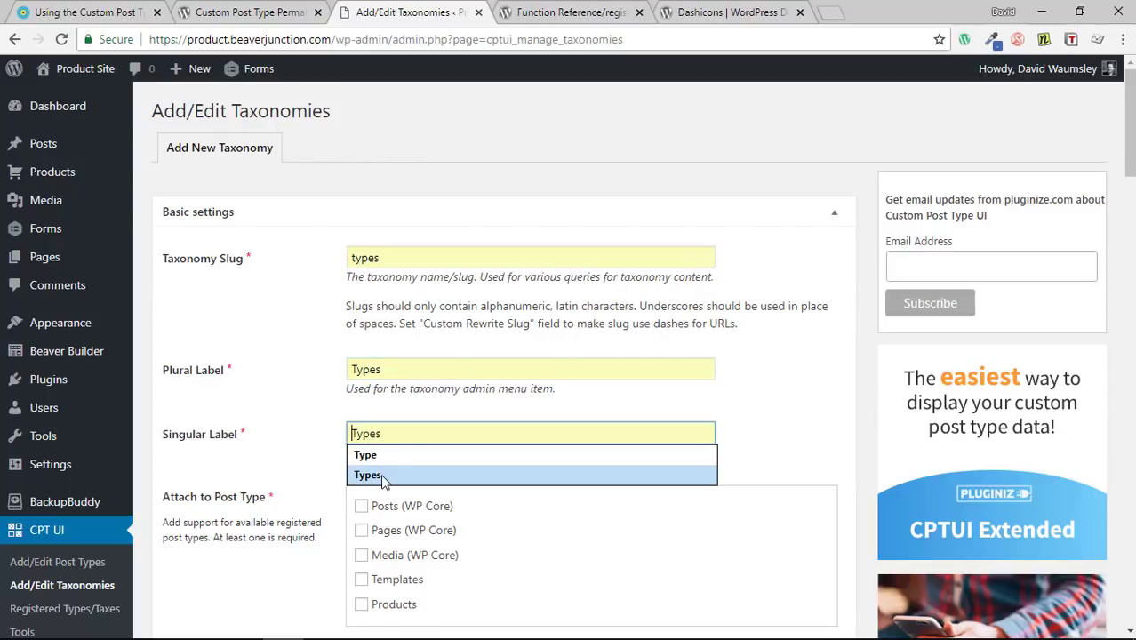
left_click(368, 456)
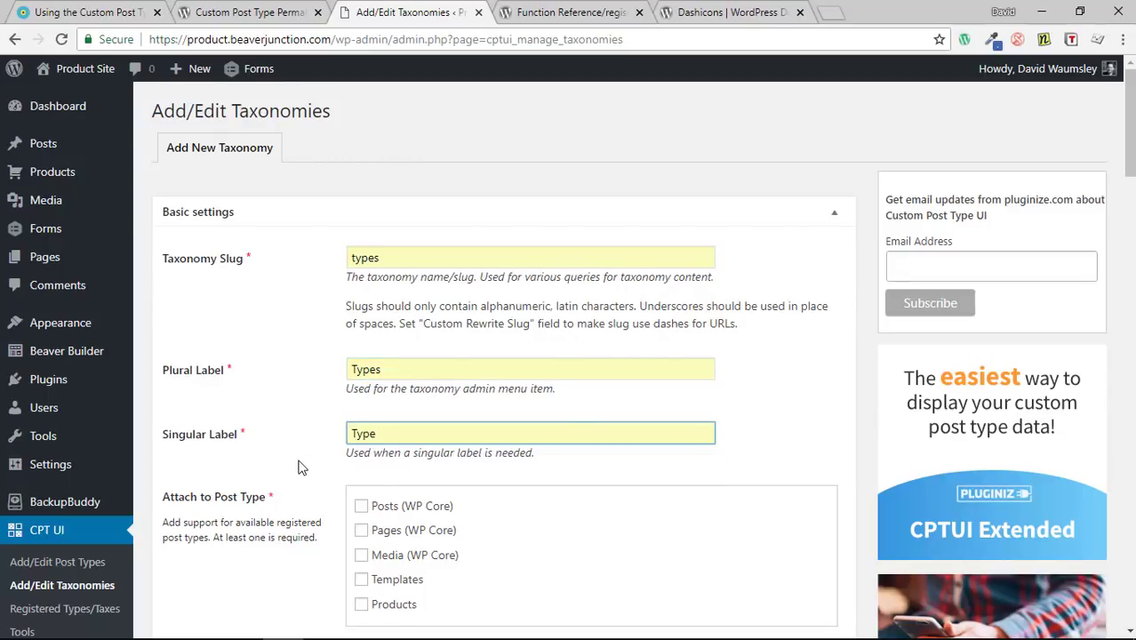
left_click(300, 466)
Attach the taxonomy to the Products post type and collapse the Additional labels section
scroll(300, 468, "down", 3)
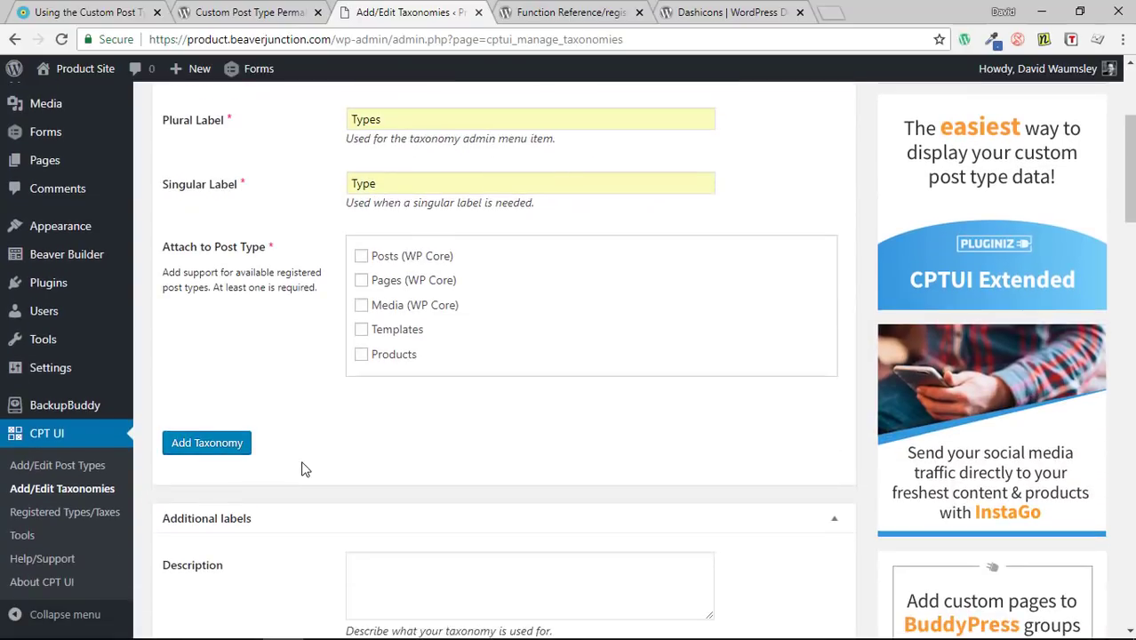
left_click(361, 355)
scroll(292, 418, "down", 5)
scroll(294, 427, "down", 5)
scroll(317, 435, "up", 10)
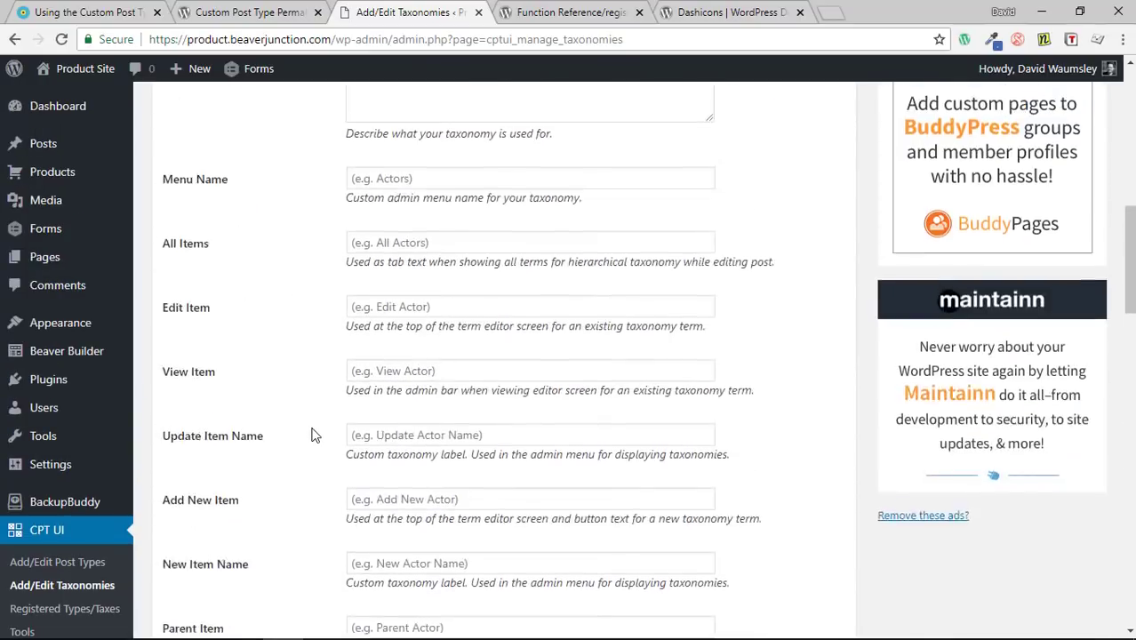
left_click(834, 519)
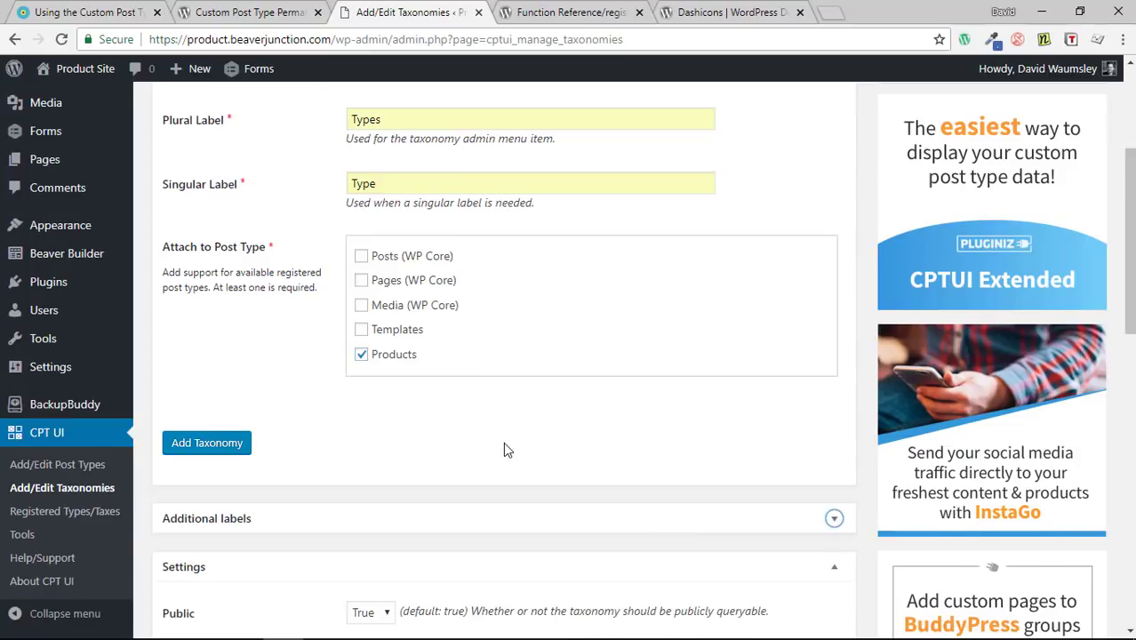
Set Rewrite Hierarchical to True in the taxonomy settings and add the taxonomy
scroll(503, 442, "down", 3)
scroll(503, 442, "down", 2)
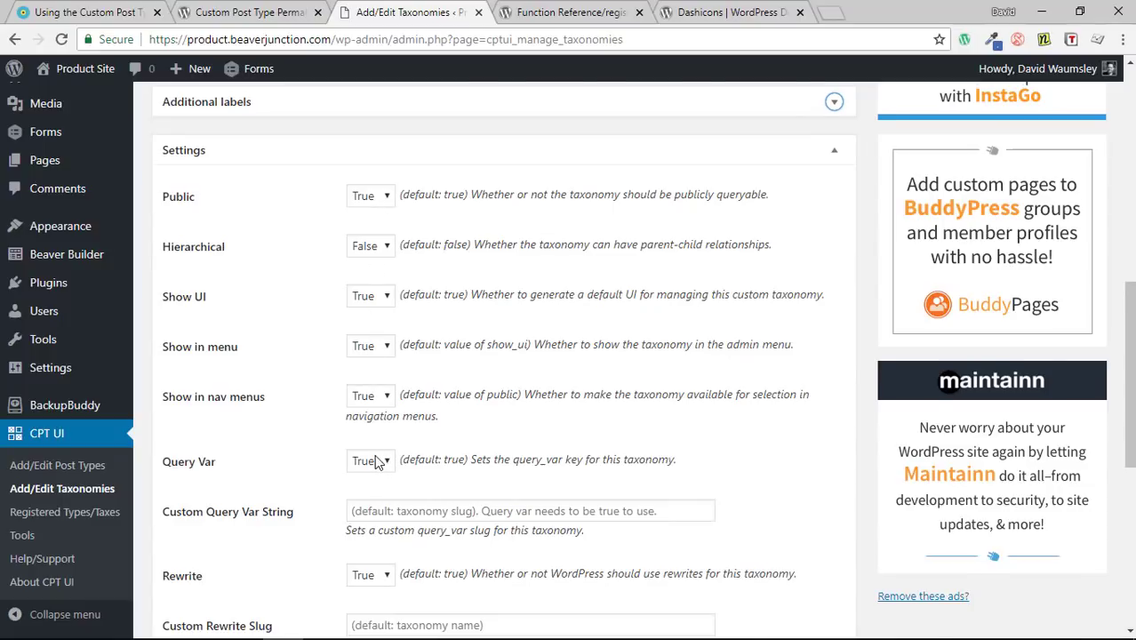
scroll(377, 461, "down", 3)
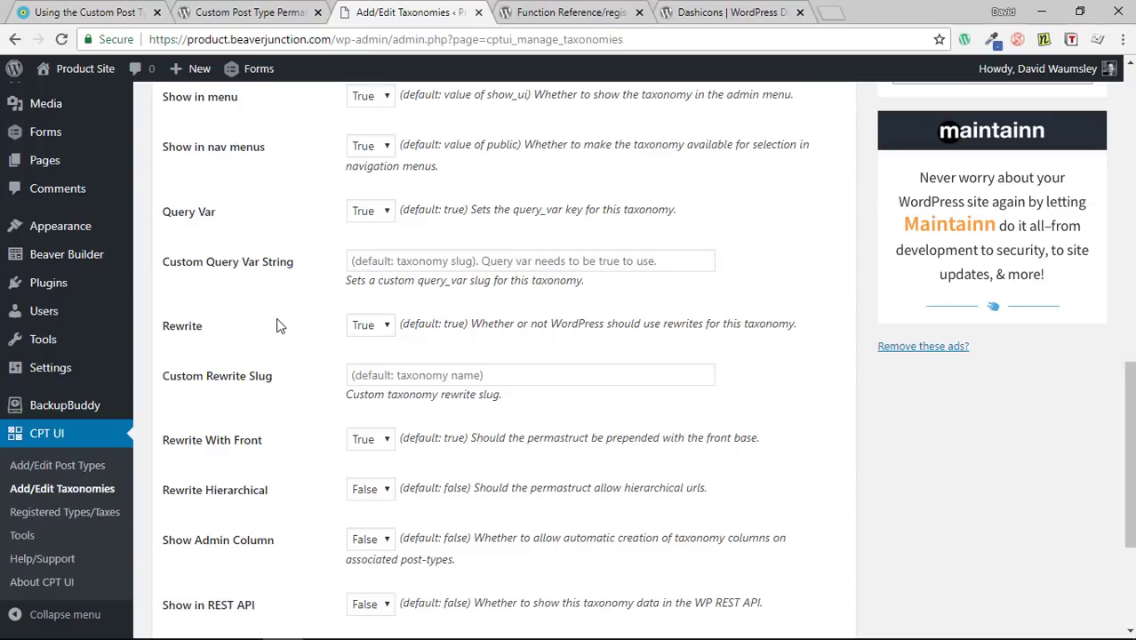
scroll(320, 373, "down", 2)
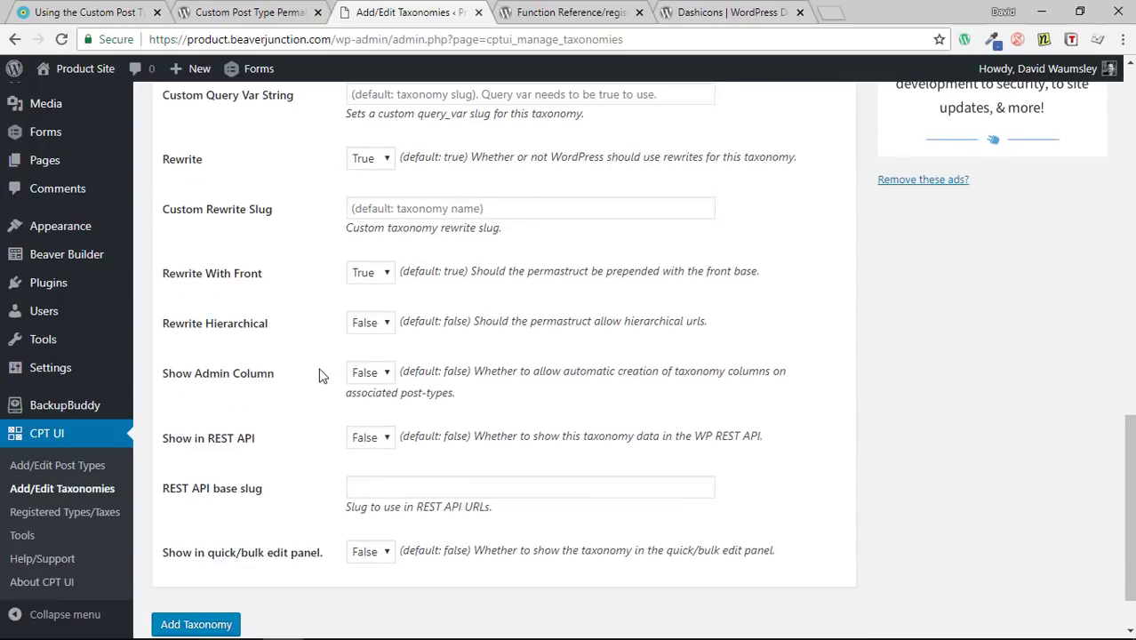
scroll(322, 375, "up", 2)
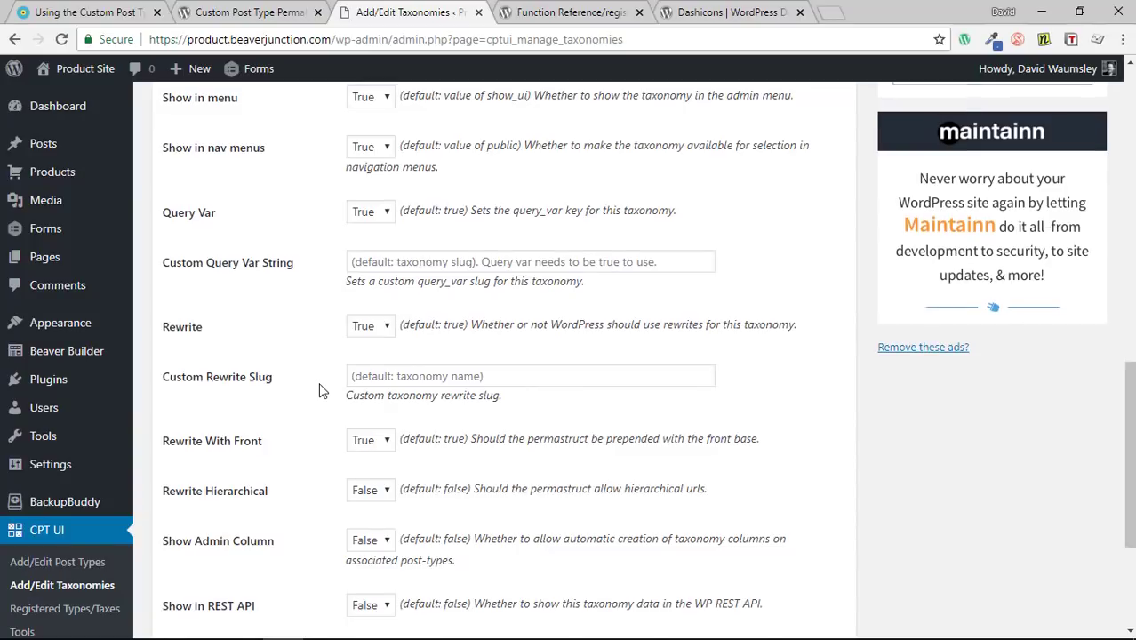
scroll(322, 382, "down", 2)
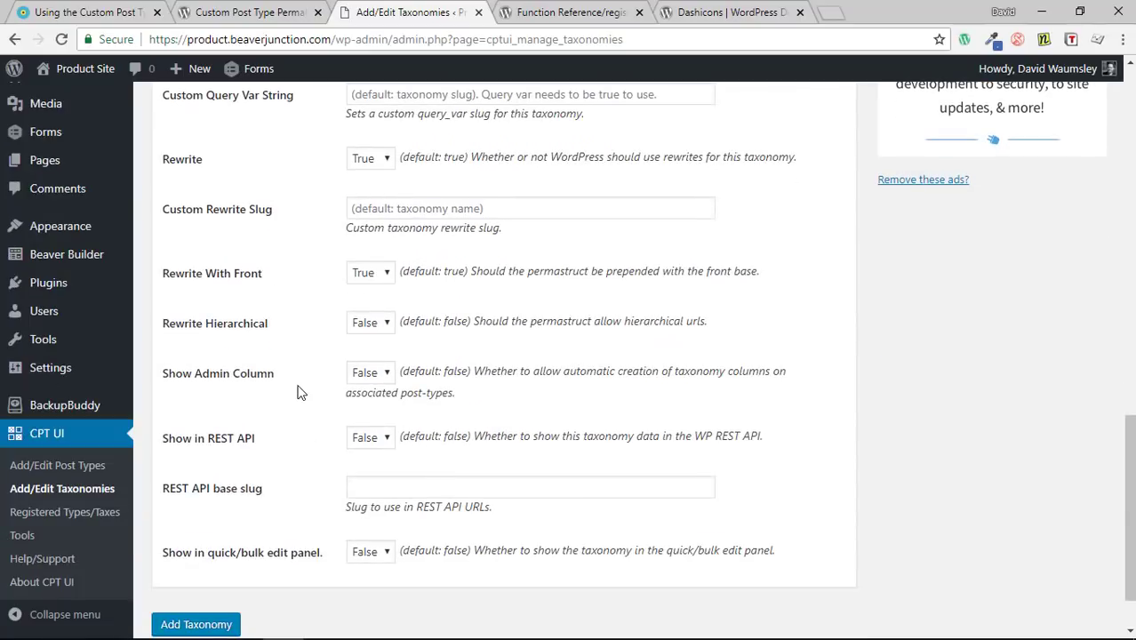
left_click(387, 326)
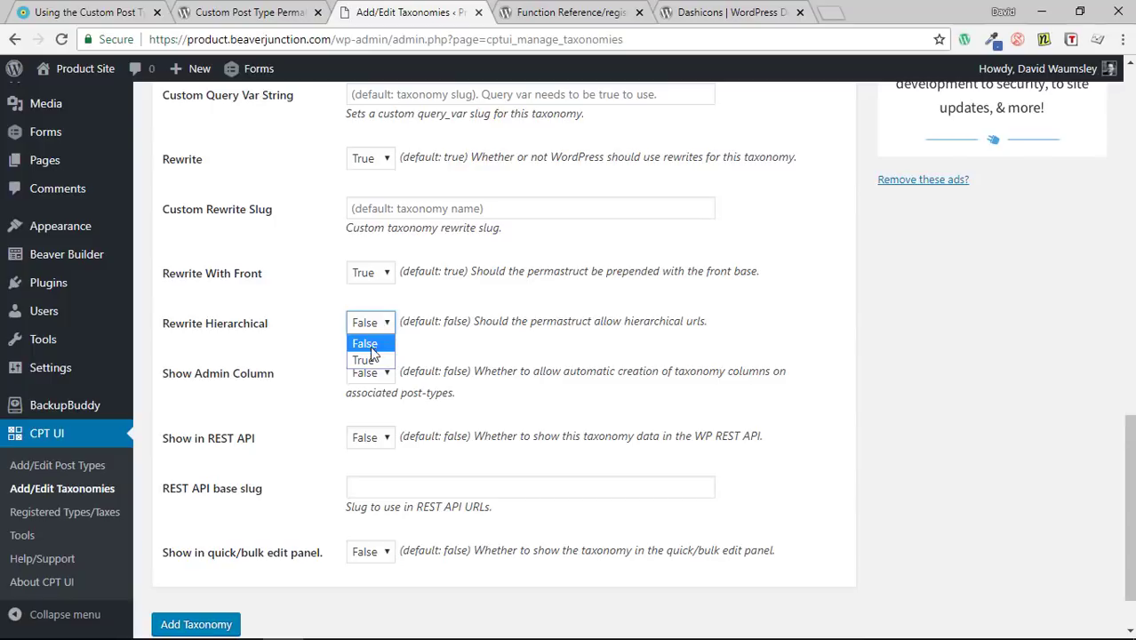
left_click(371, 360)
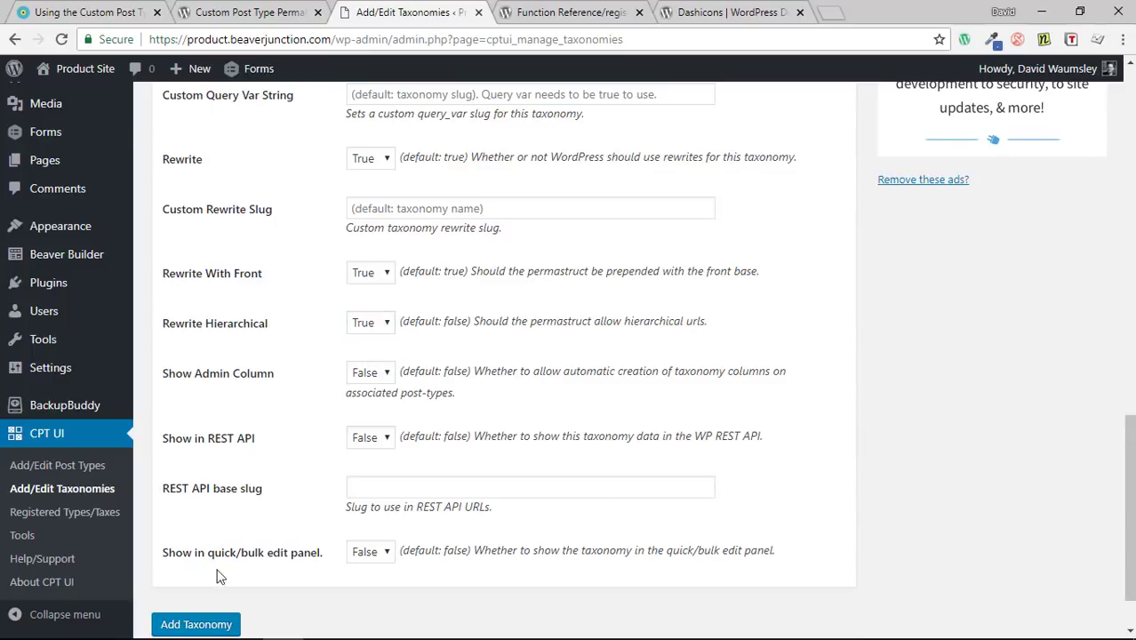
left_click(206, 623)
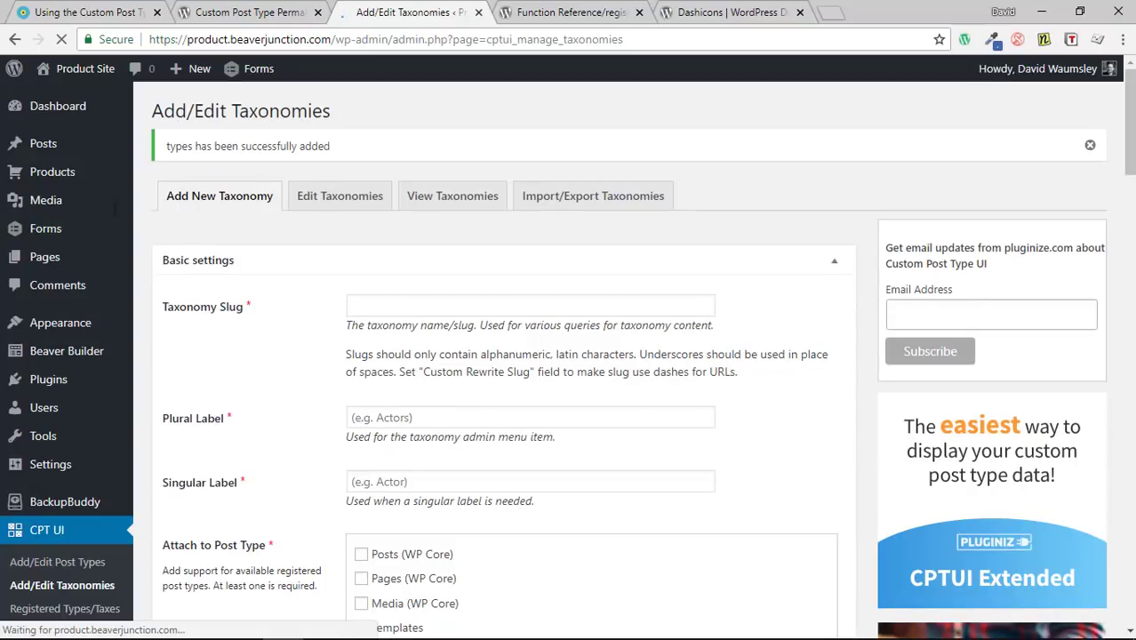
mouse_move(53, 173)
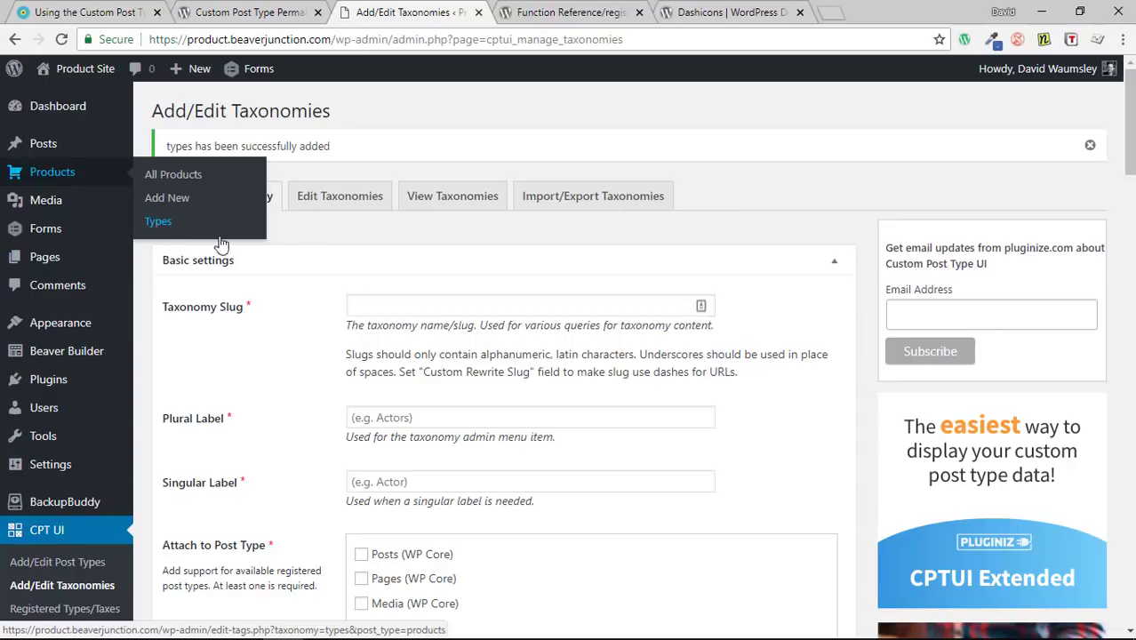
Enable Types under Built-in Taxonomies for the Products post type and save the post type
scroll(337, 279, "down", 2)
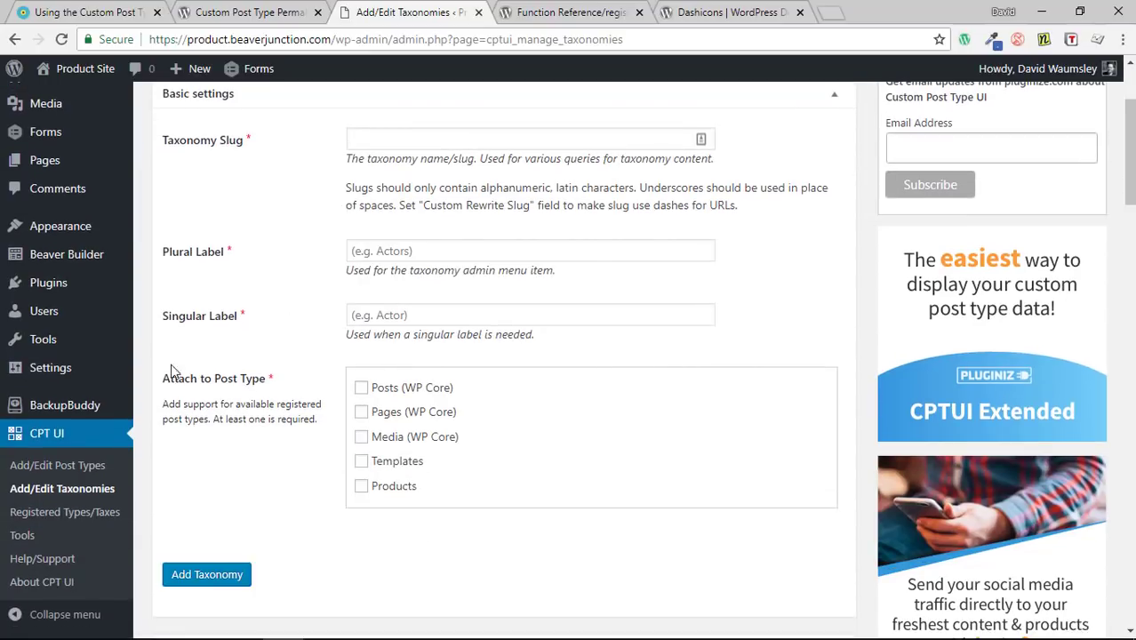
left_click(75, 472)
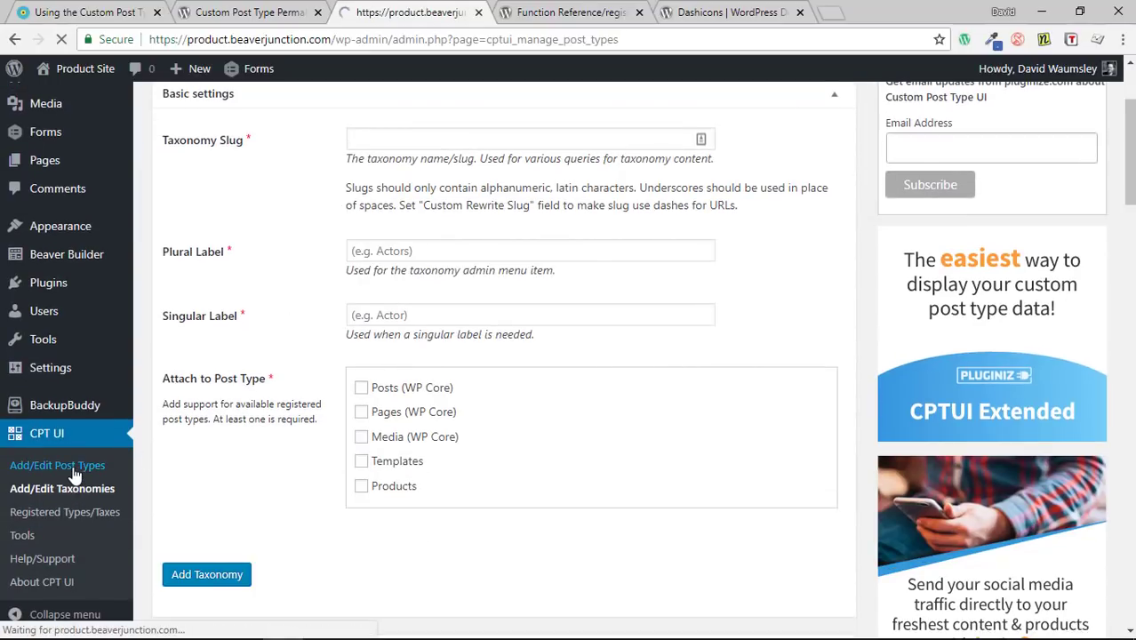
scroll(408, 242, "down", 20)
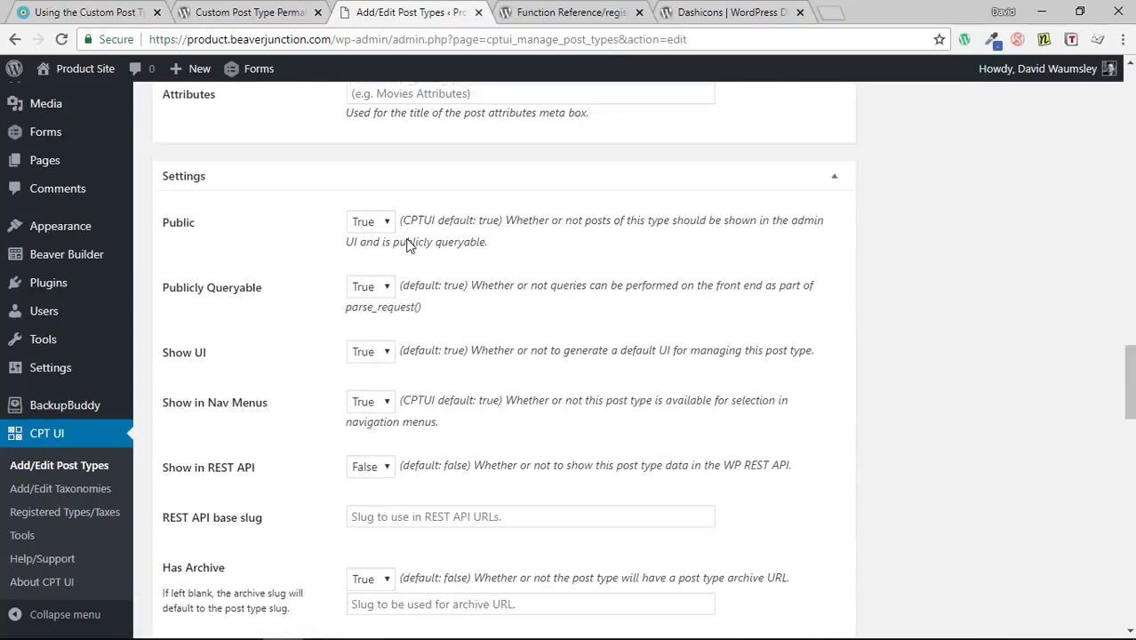
scroll(408, 242, "down", 9)
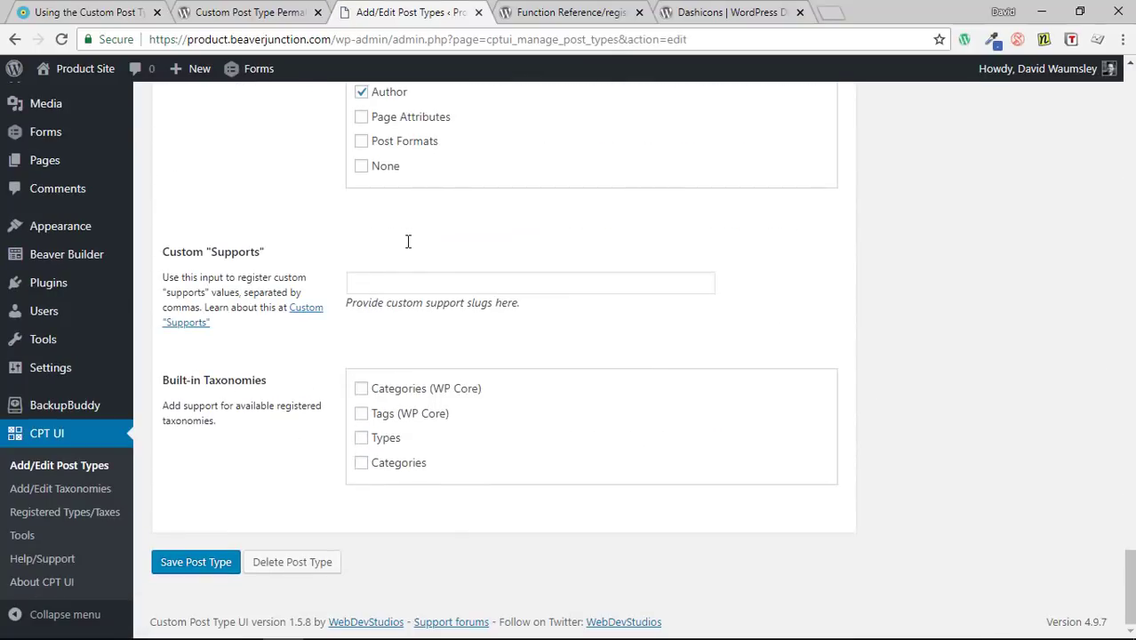
left_click(362, 438)
left_click(201, 565)
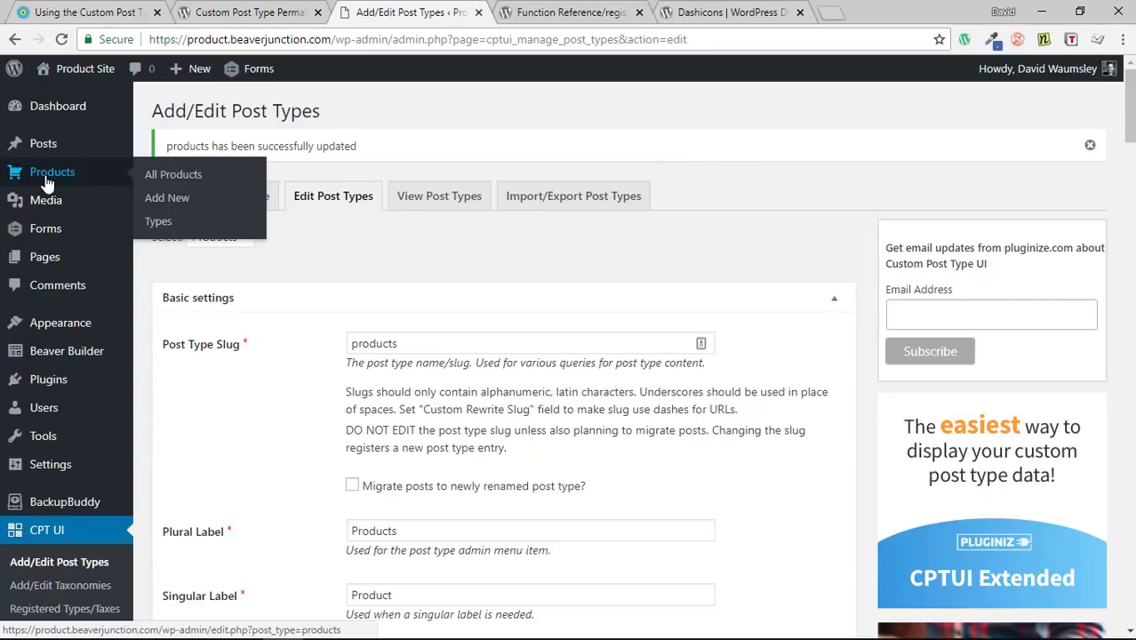
Open the list of all products, and view the live site's Products page in a separate browser tab
left_click(169, 180)
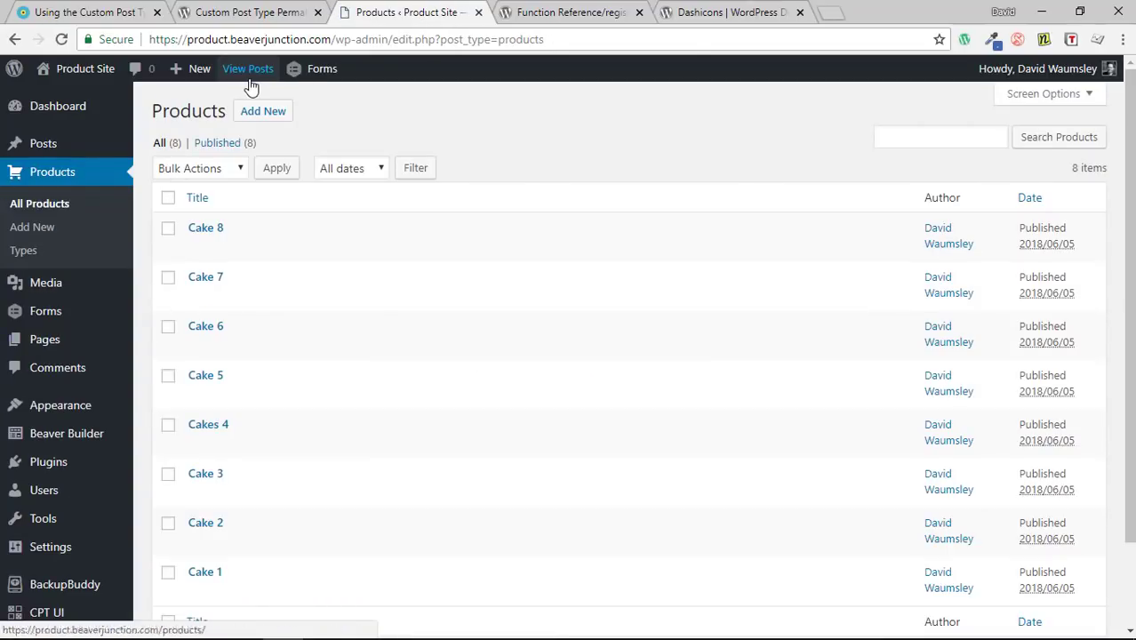
right_click(101, 71)
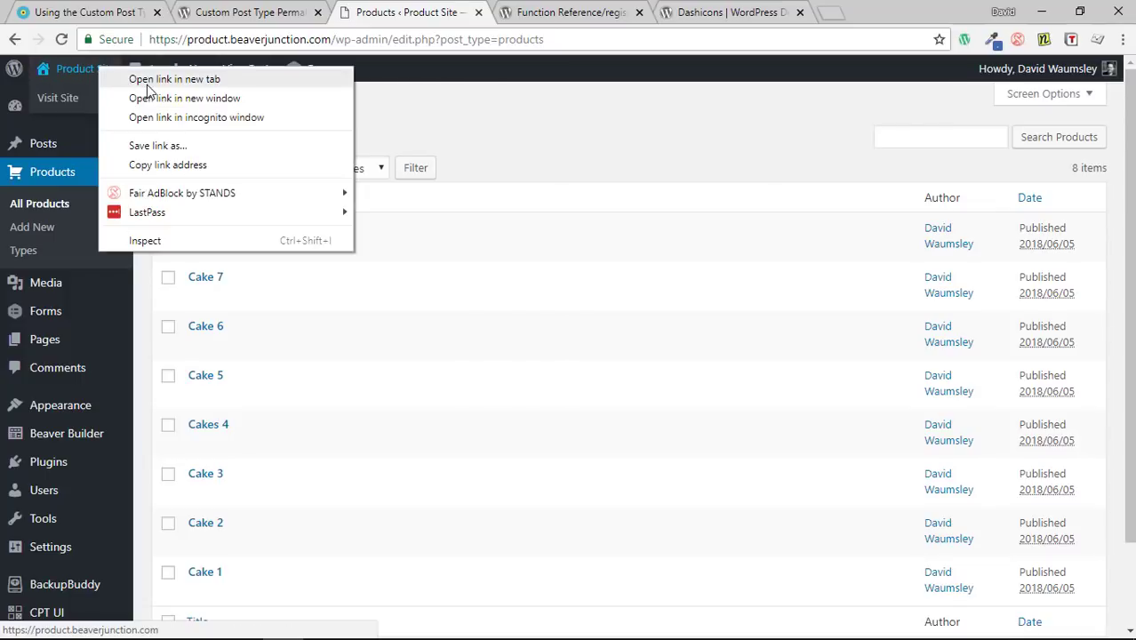
left_click(140, 79)
left_click(512, 21)
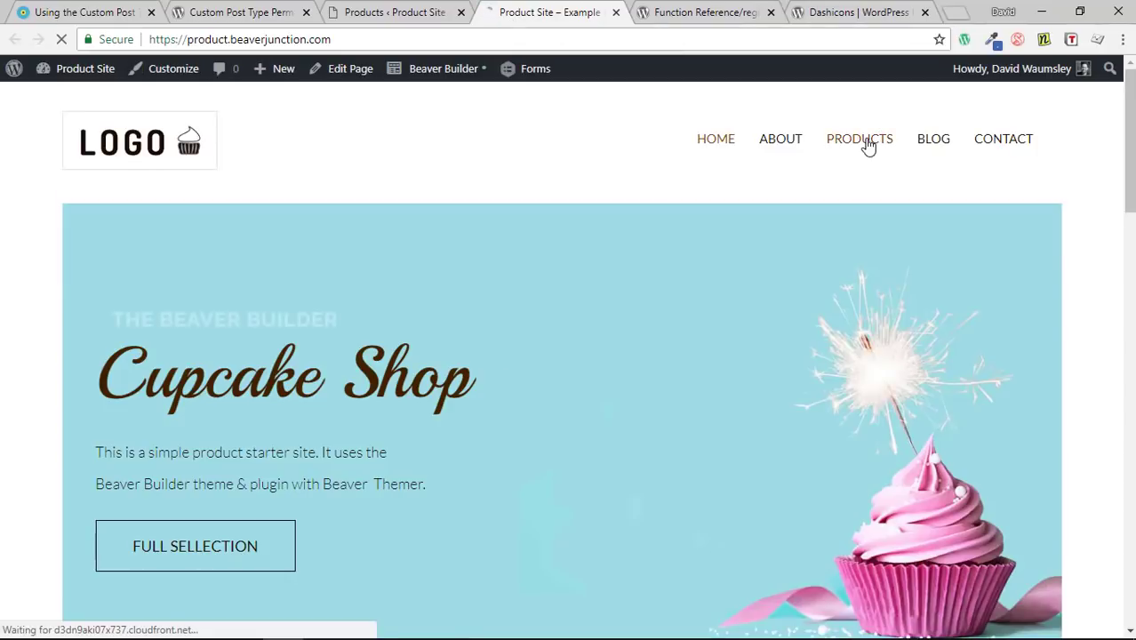
left_click(860, 139)
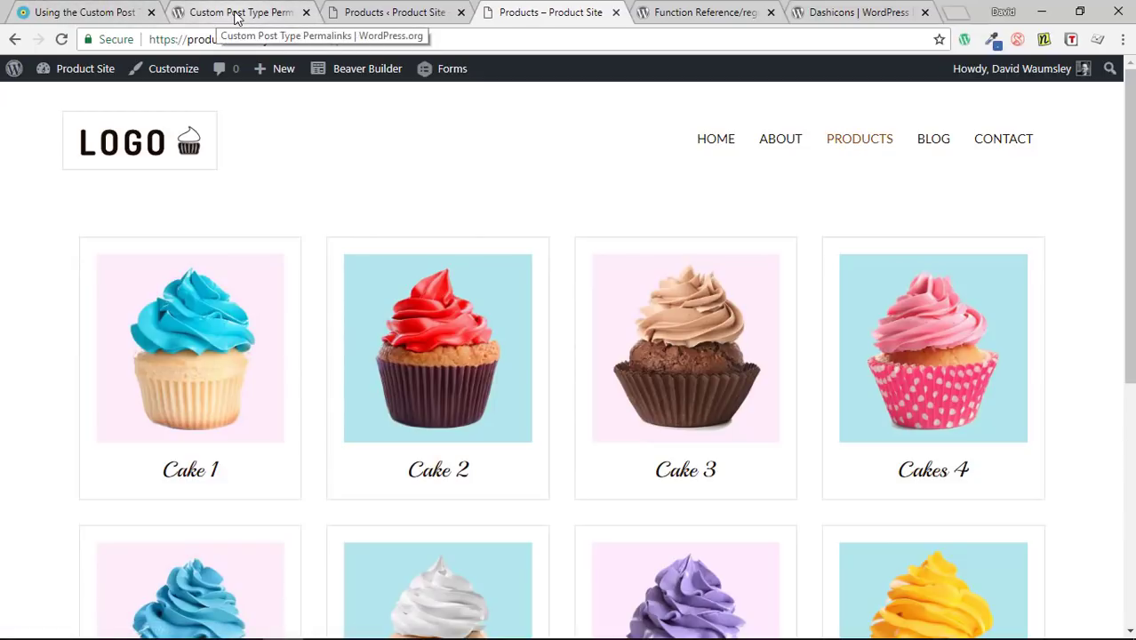
Review the WordPress Permalink Settings, including the optional category and tag bases, and return to the live Products page
left_click(368, 16)
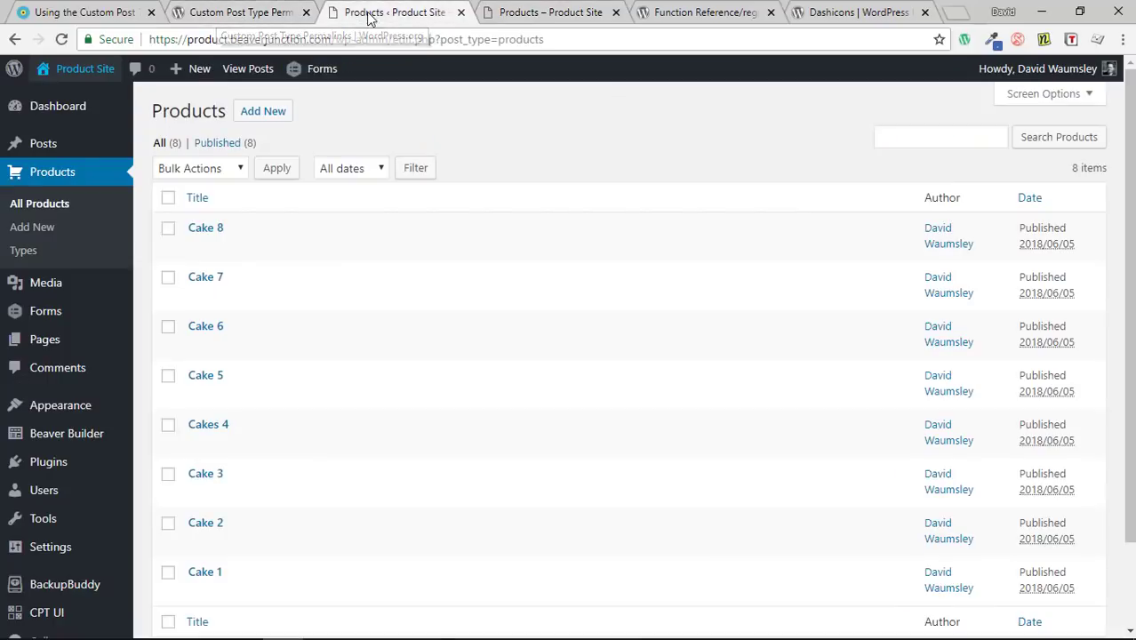
scroll(160, 284, "down", 2)
mouse_move(63, 521)
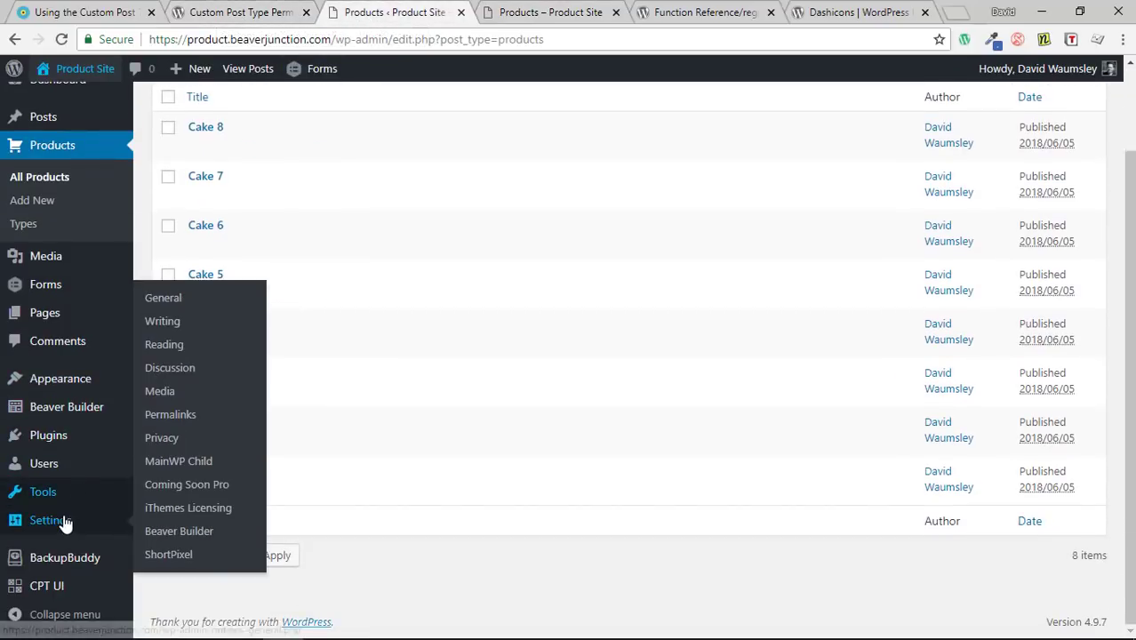
left_click(167, 415)
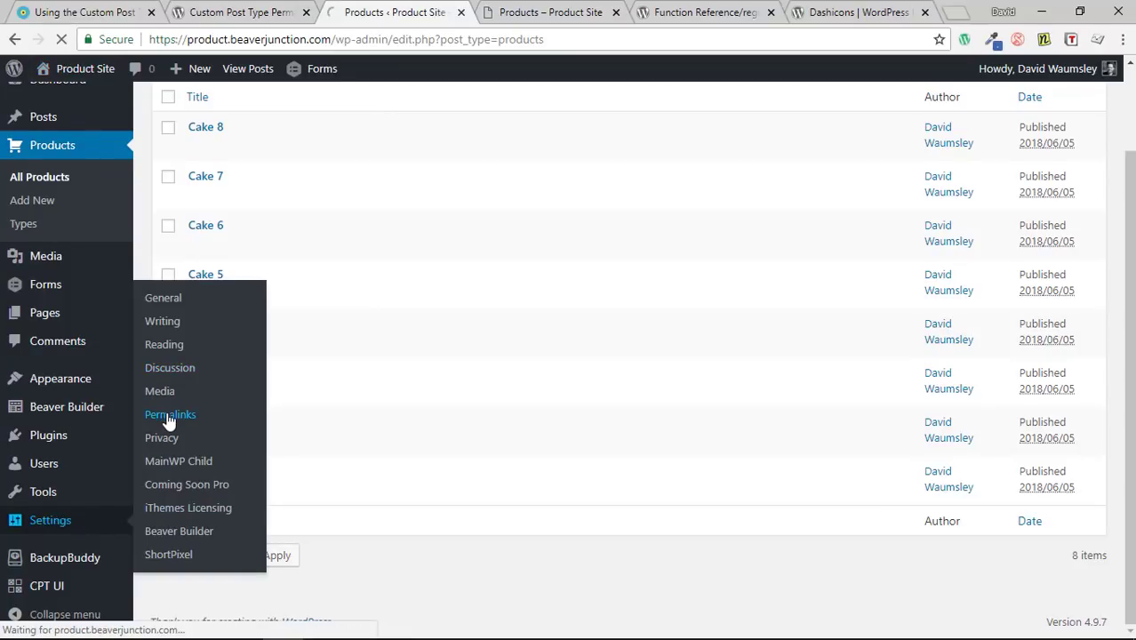
scroll(664, 353, "down", 3)
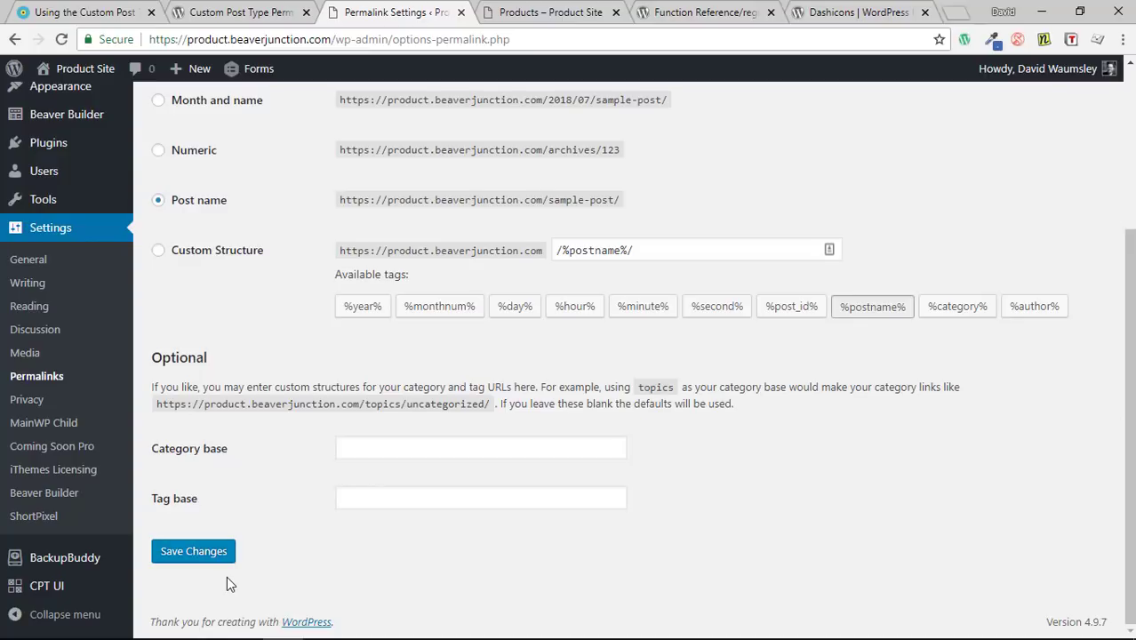
scroll(227, 576, "up", 3)
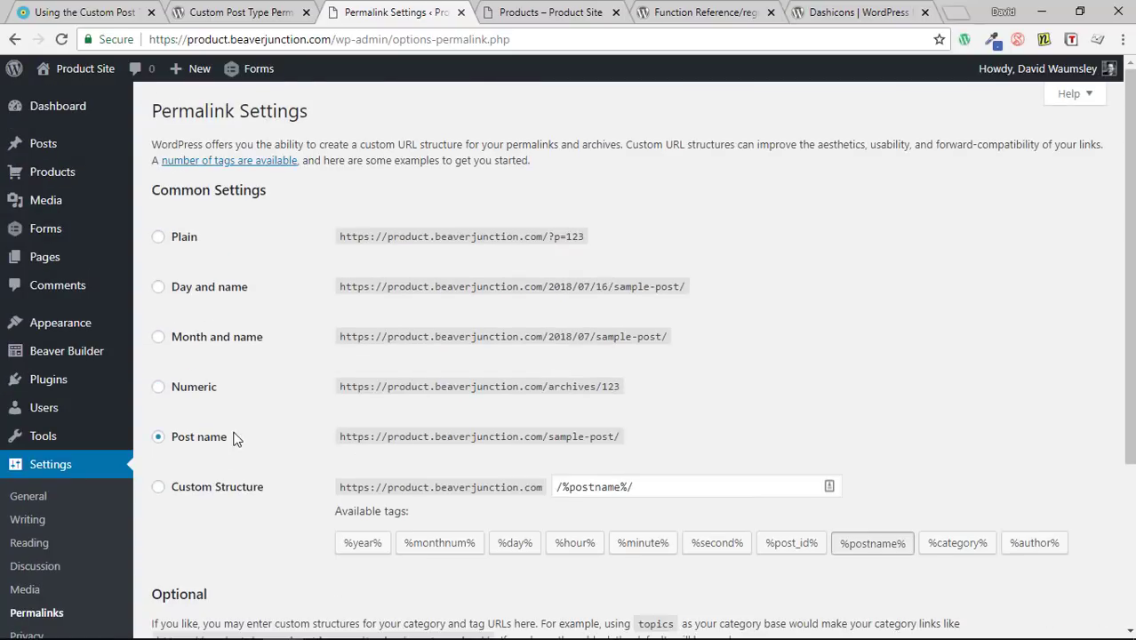
left_click(535, 13)
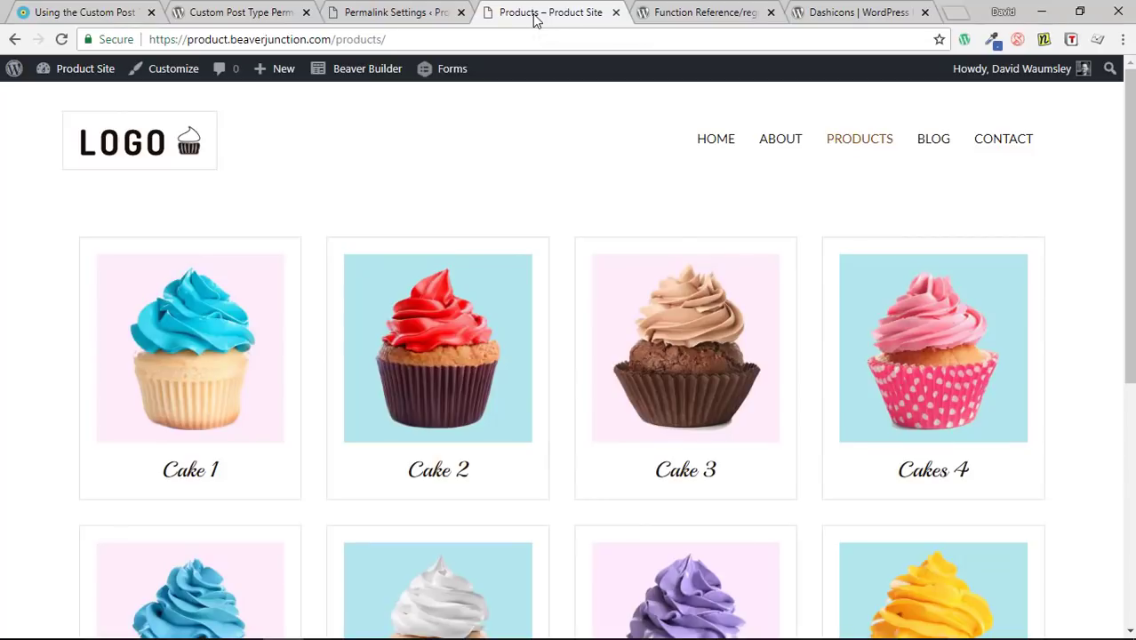